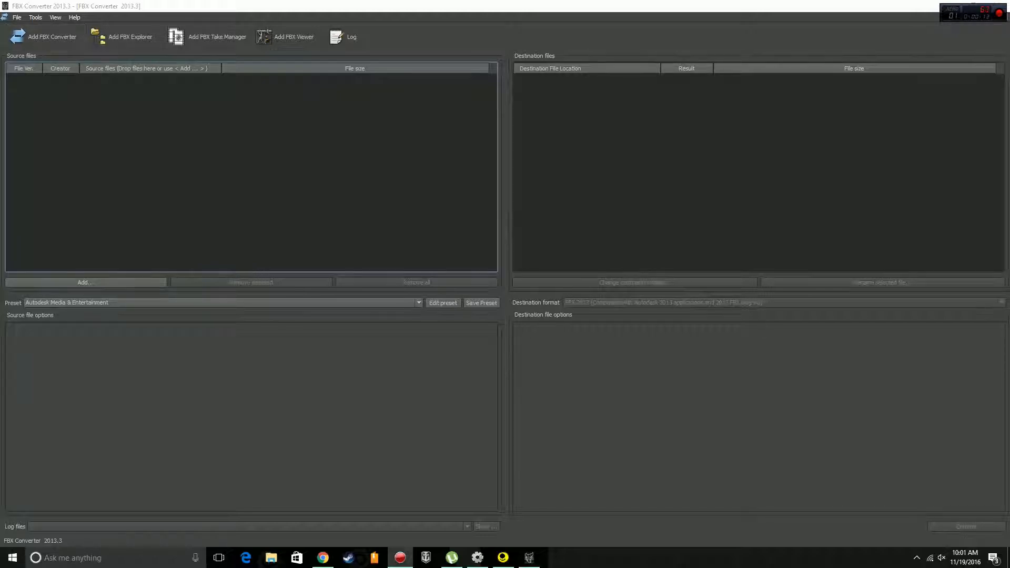
# Add imp.fbx from the root of the ESD-USB (F:) drive as a source file to convert.
pyautogui.click(86, 282)
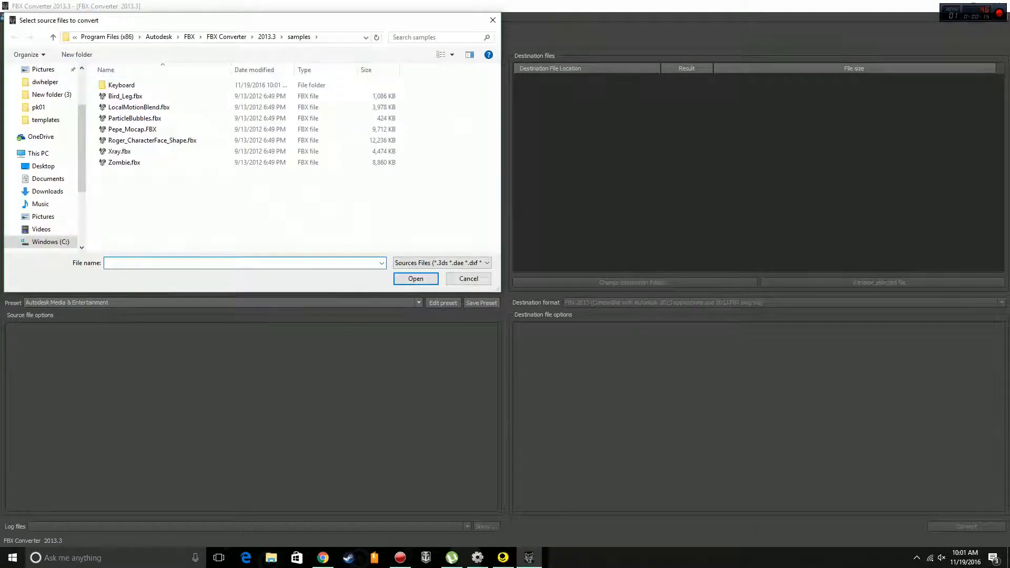
pyautogui.scroll(-2, 42, 221)
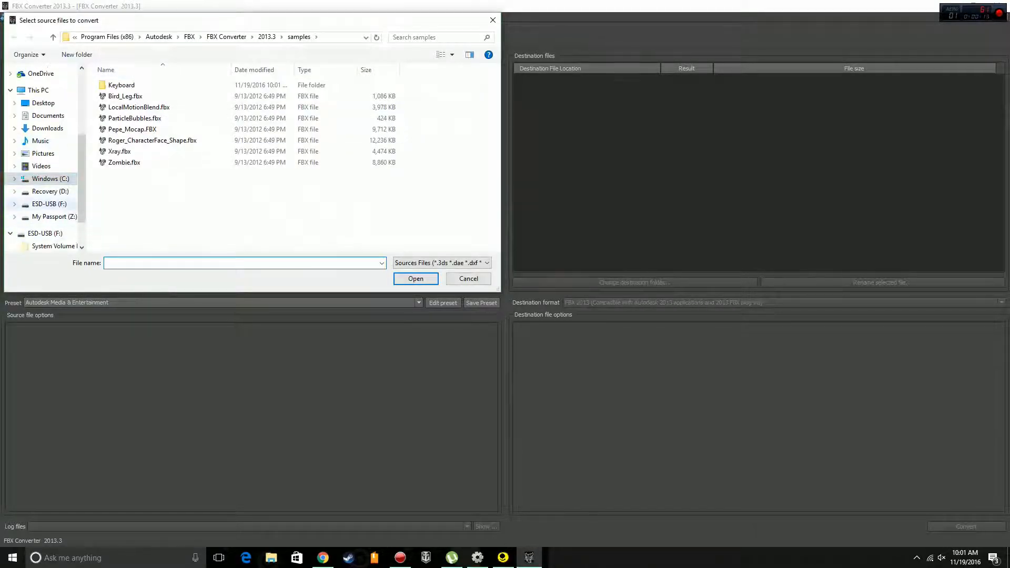
pyautogui.click(49, 203)
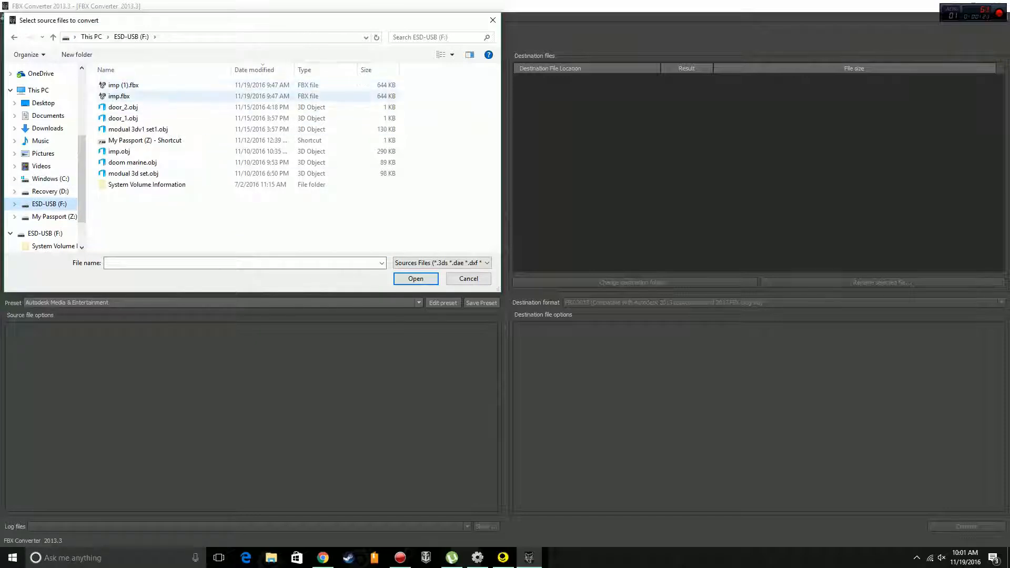
pyautogui.click(119, 96)
pyautogui.click(416, 278)
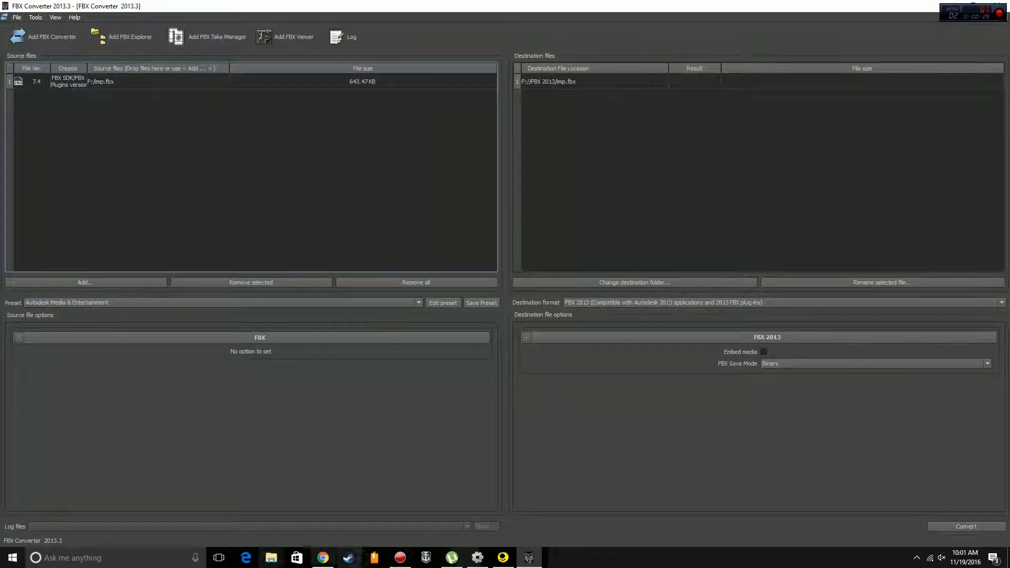
# Switch to fragMOTION and review the file formats it can open, leaving the file dialog without opening anything.
pyautogui.click(503, 558)
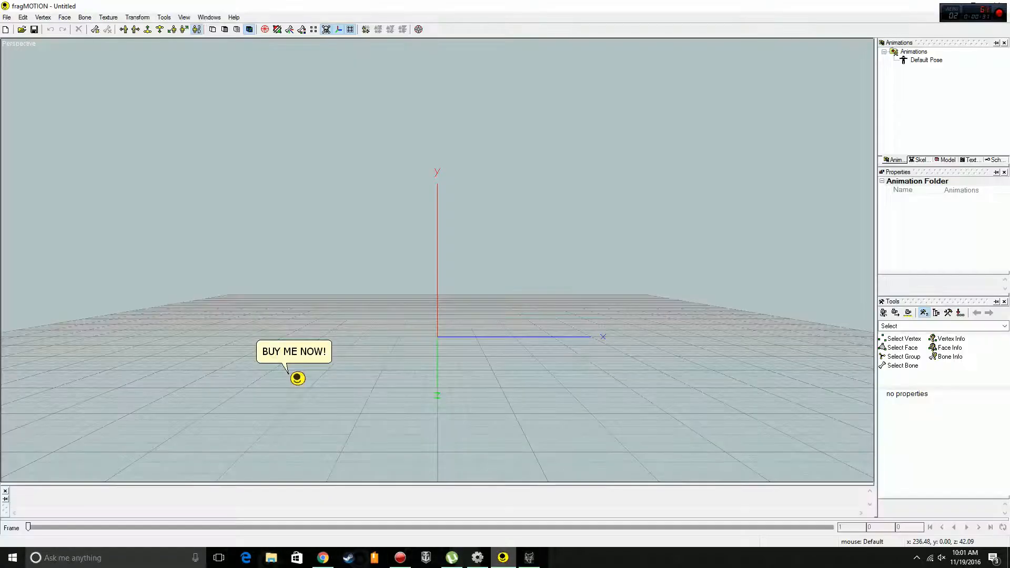
pyautogui.click(7, 17)
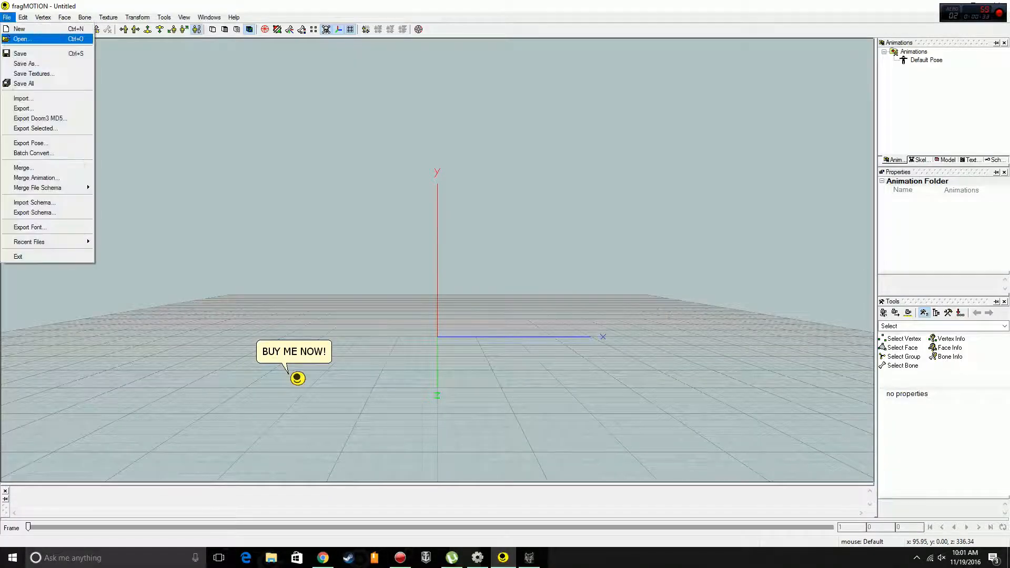
pyautogui.click(16, 37)
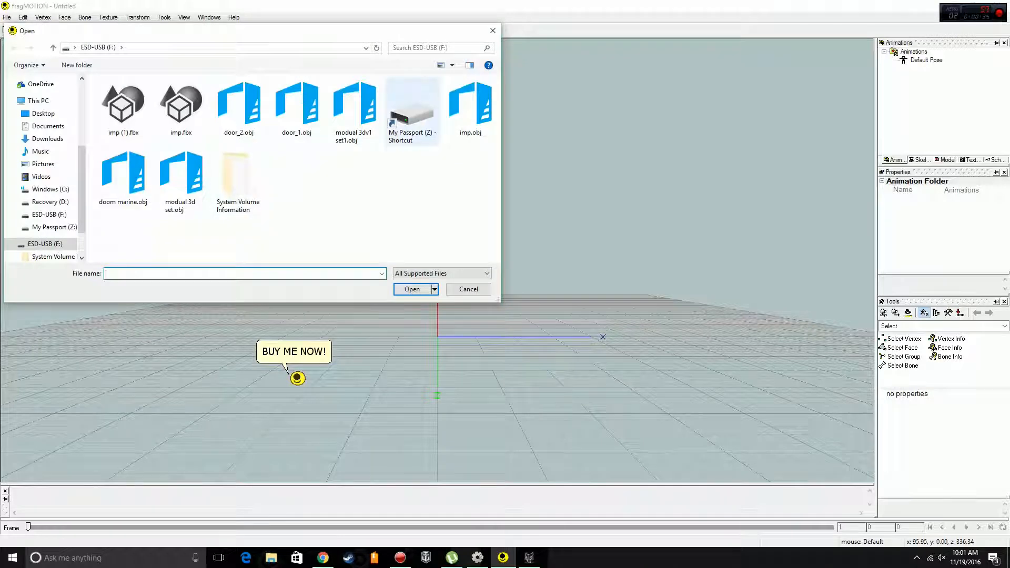
pyautogui.click(442, 273)
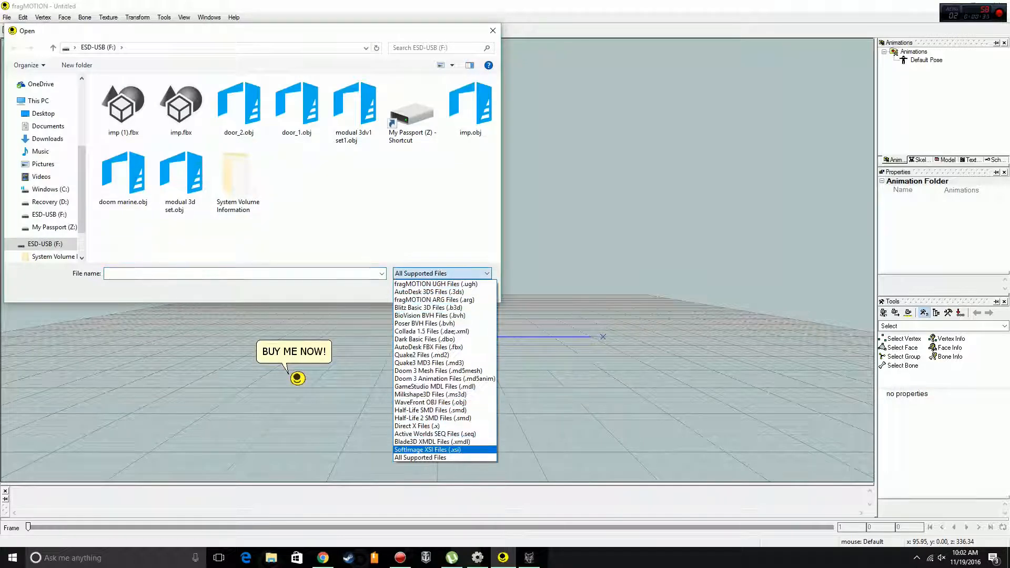
pyautogui.click(420, 457)
pyautogui.click(493, 31)
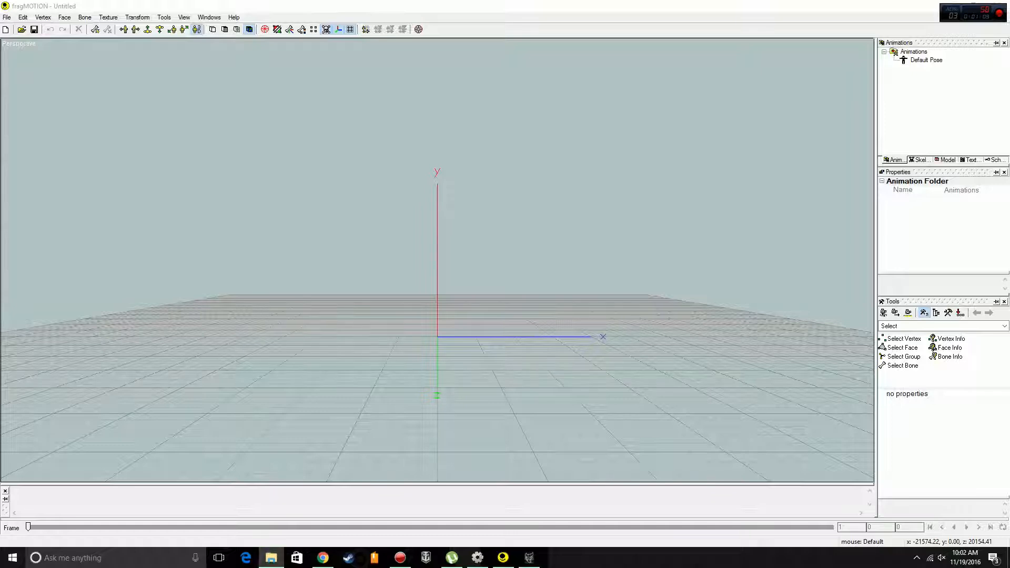
# Switch to FBX Converter and add imp, mutant_dying, mutant_walking_inPlace, throw and zombie_reaction_hit FBX files from New folder on F: as sources.
pyautogui.click(529, 558)
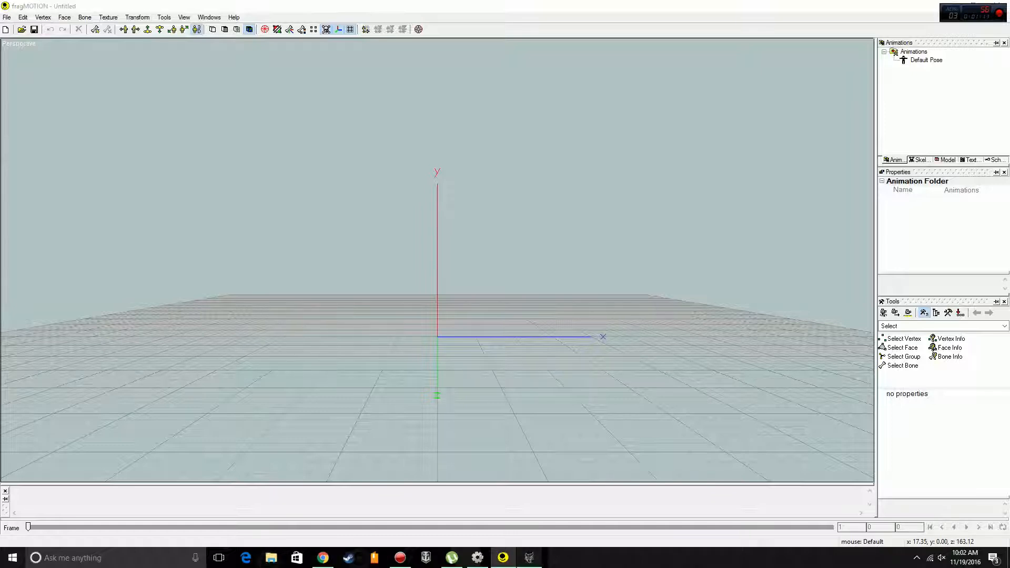
pyautogui.click(82, 282)
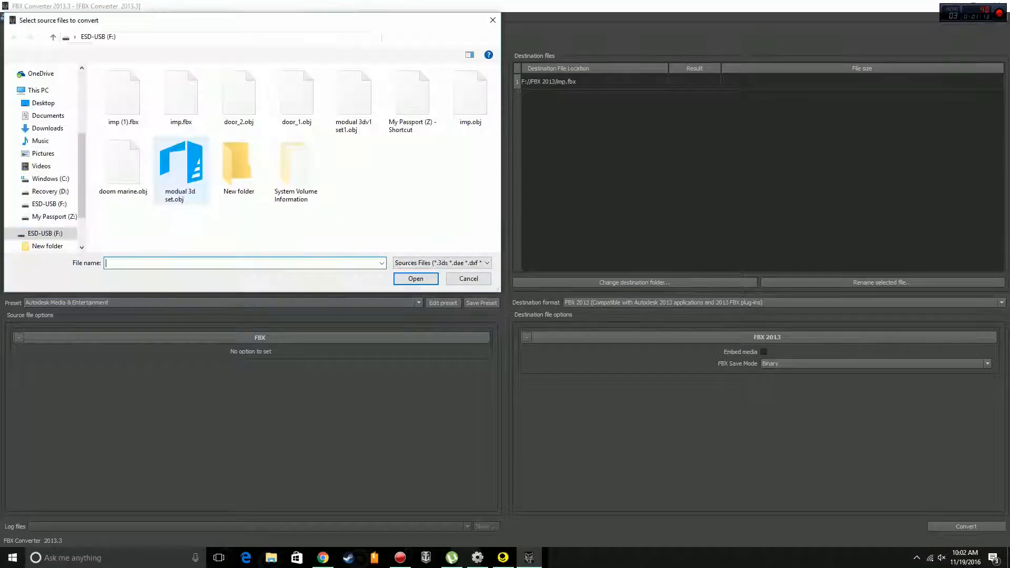
pyautogui.doubleClick(239, 166)
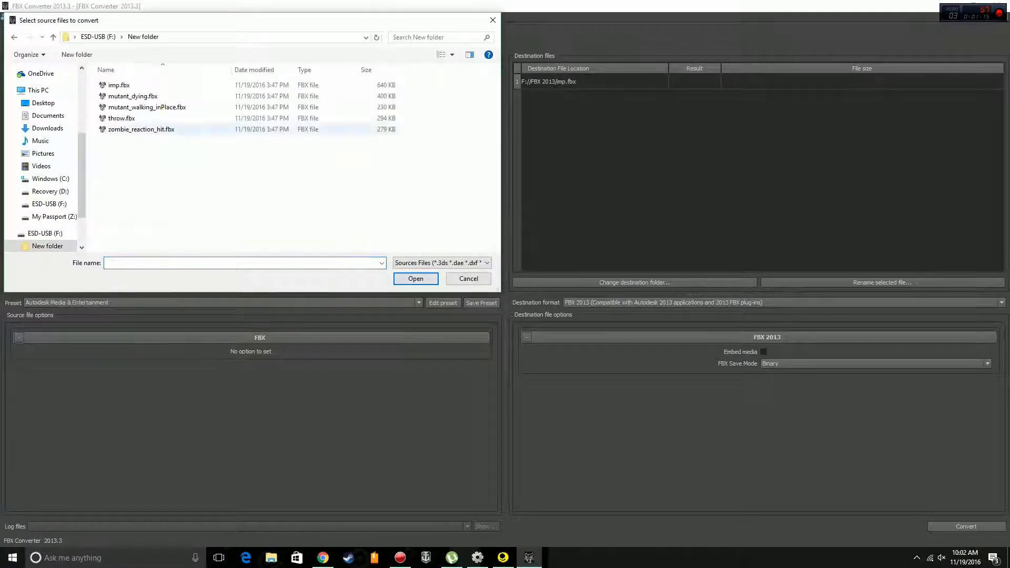
pyautogui.moveTo(232, 168); pyautogui.dragTo(90, 76)
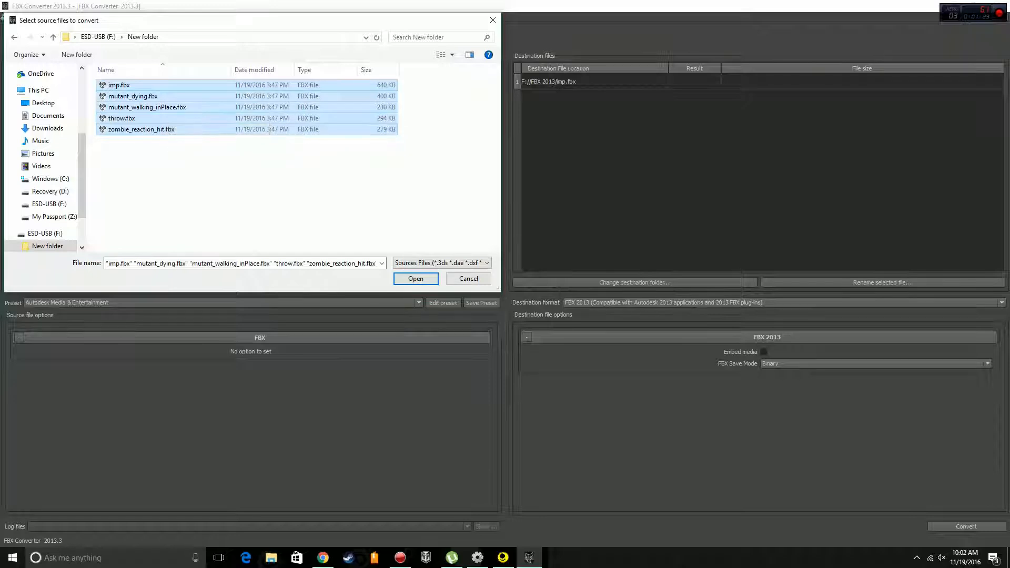
pyautogui.press('Return')
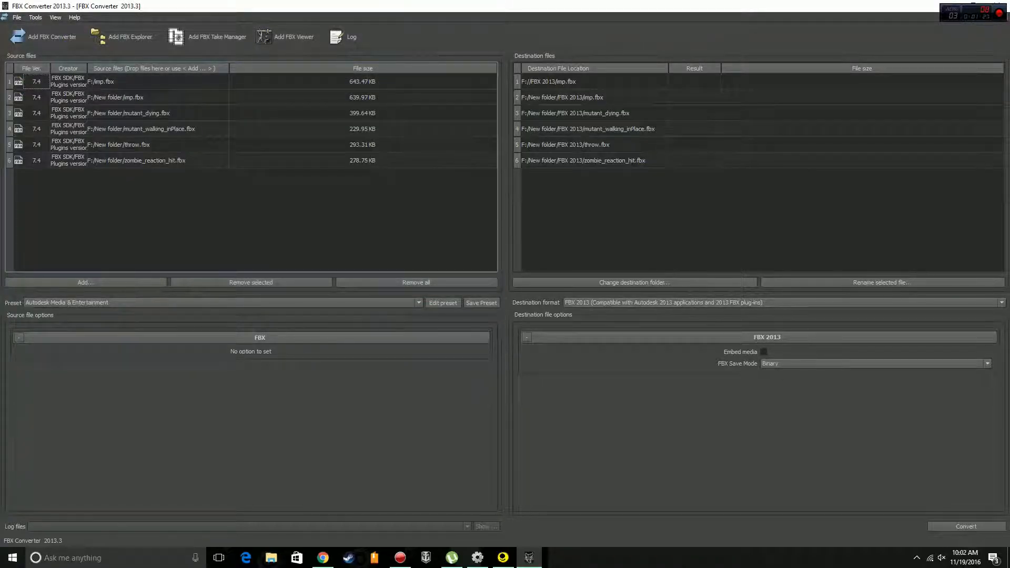
# Set the destination format to FBX 2009 and convert all the listed source files.
pyautogui.click(605, 303)
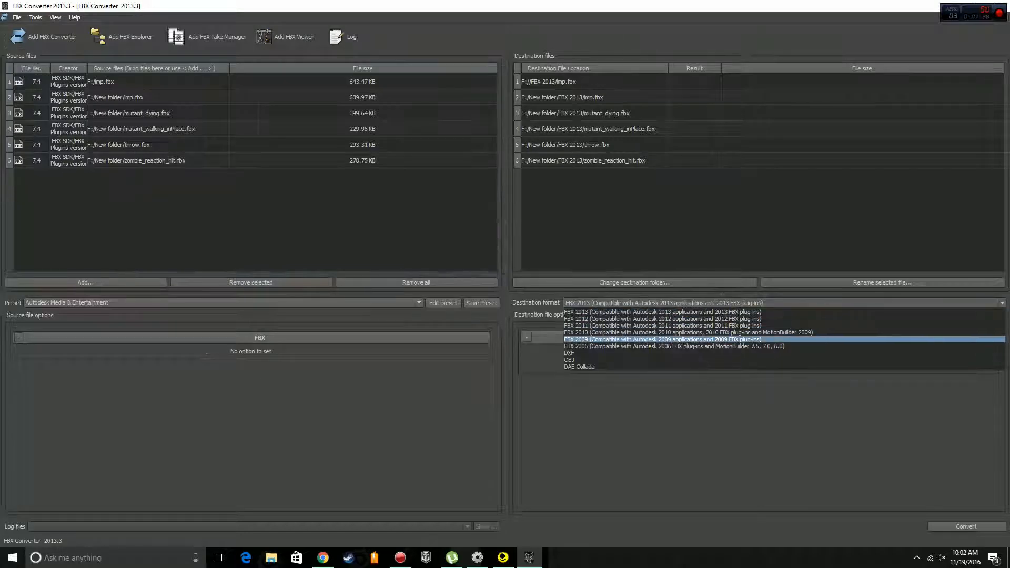
pyautogui.press('Return')
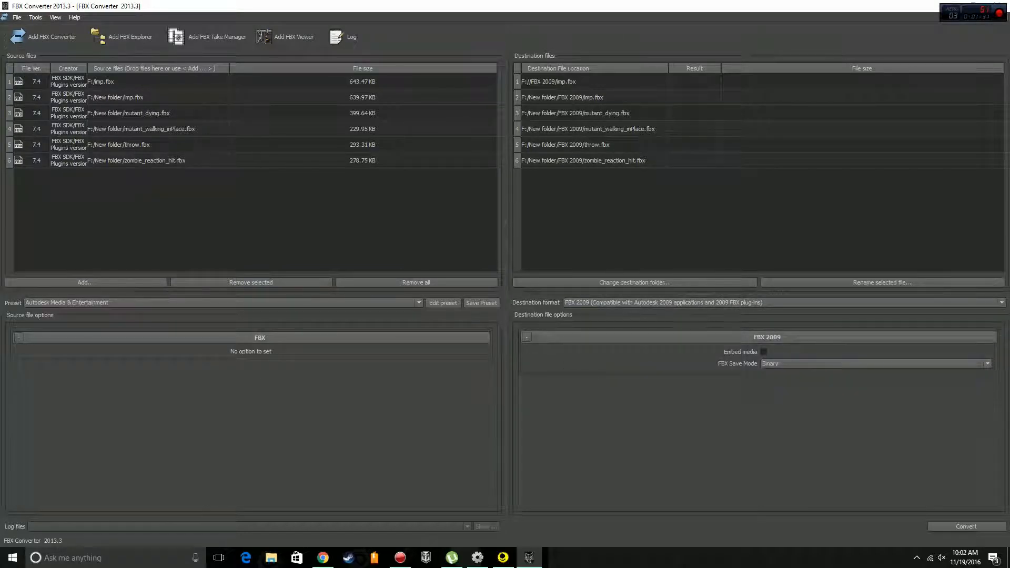
pyautogui.click(967, 527)
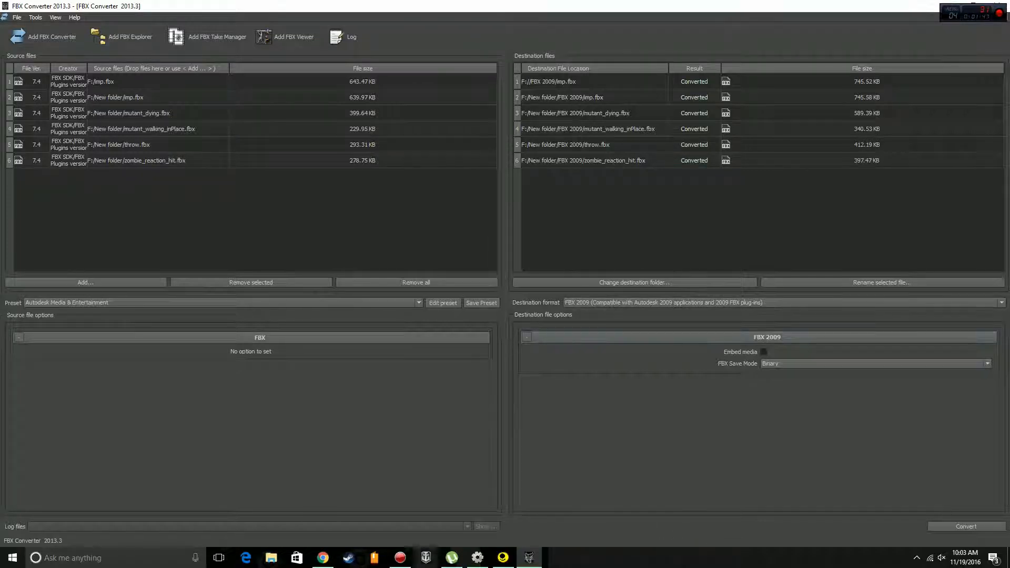
# Switch to fragMOTION and import the converted imp.fbx from the FBX 2009 folder on the F: drive.
pyautogui.click(503, 558)
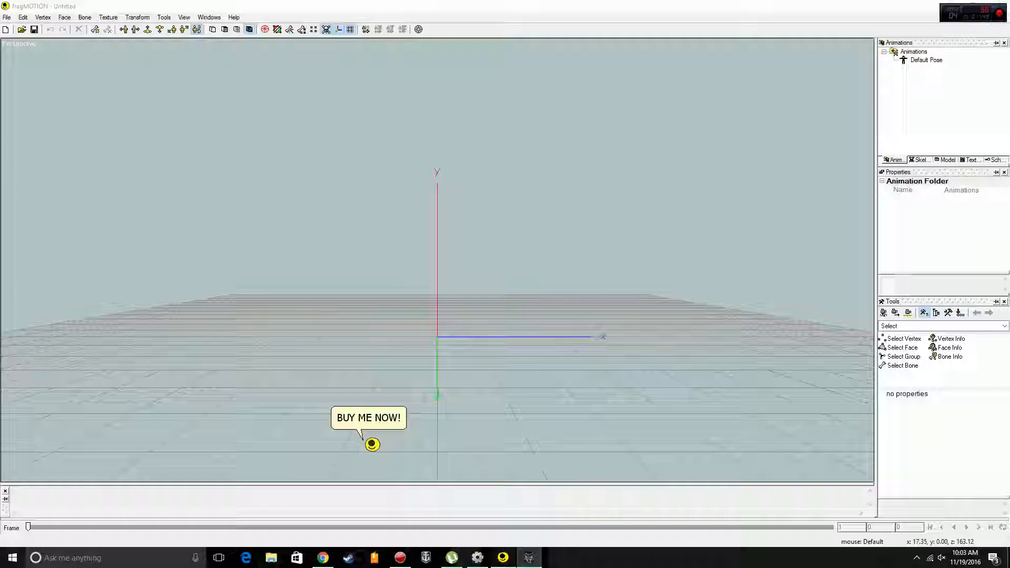
pyautogui.hotkey('alt', 'f')
pyautogui.press('Down')
pyautogui.press('Down')
pyautogui.press('Down')
pyautogui.press('Down')
pyautogui.press('Down')
pyautogui.press('Down')
pyautogui.press('Down')
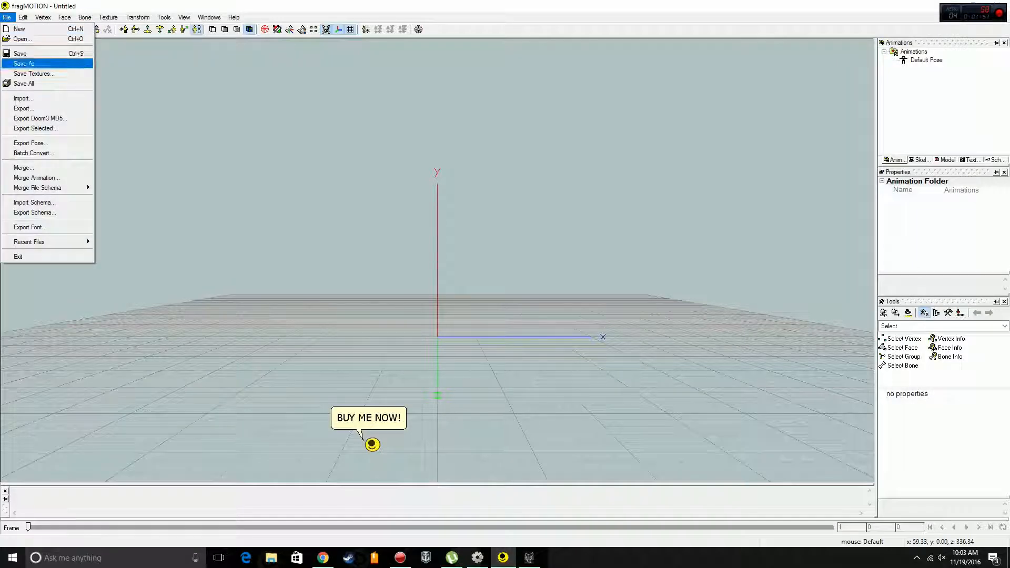
pyautogui.press('Return')
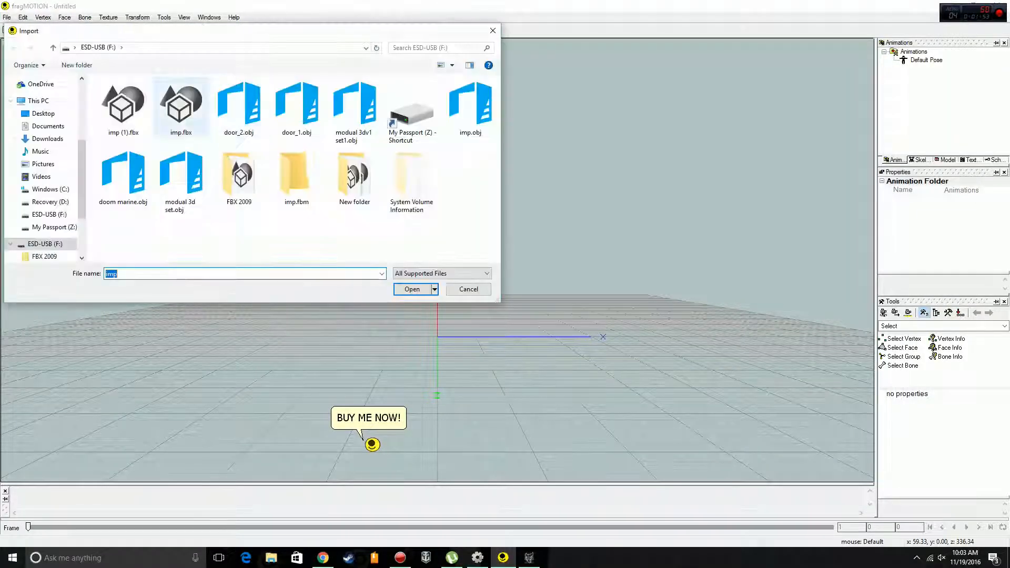
pyautogui.click(239, 177)
pyautogui.doubleClick(239, 176)
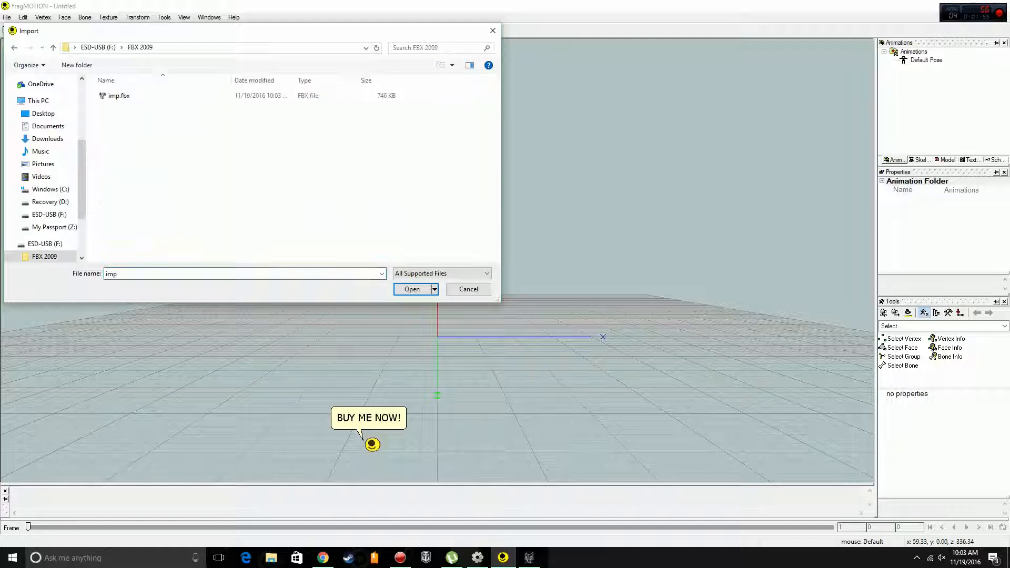
pyautogui.doubleClick(119, 95)
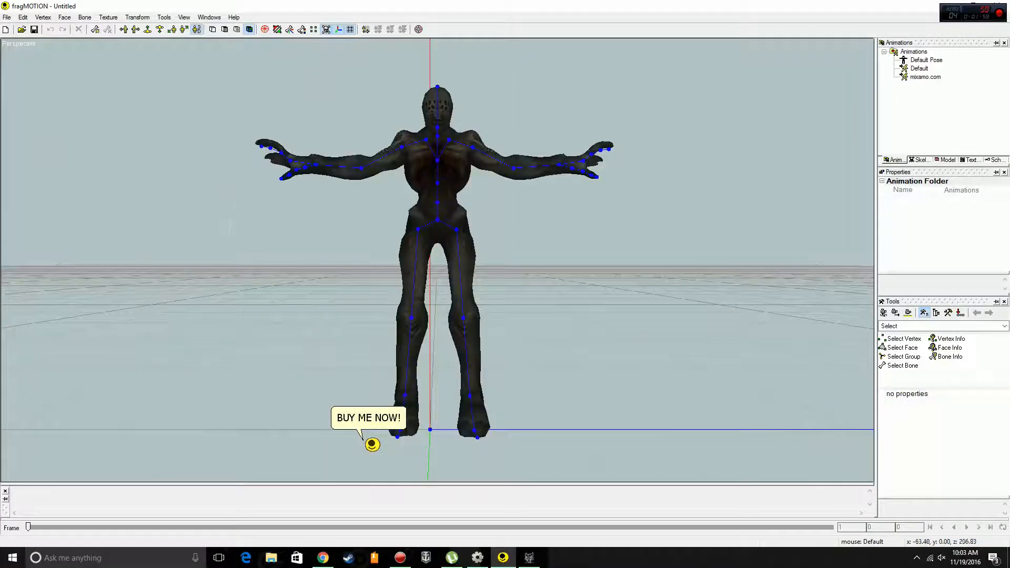
# Delete the mixamo.com and Default animations from the imported imp model, keeping only the default pose.
pyautogui.moveTo(363, 295); pyautogui.dragTo(376, 431, button='middle')
pyautogui.moveTo(437, 368); pyautogui.dragTo(458, 190, button='middle')
pyautogui.click(7, 17)
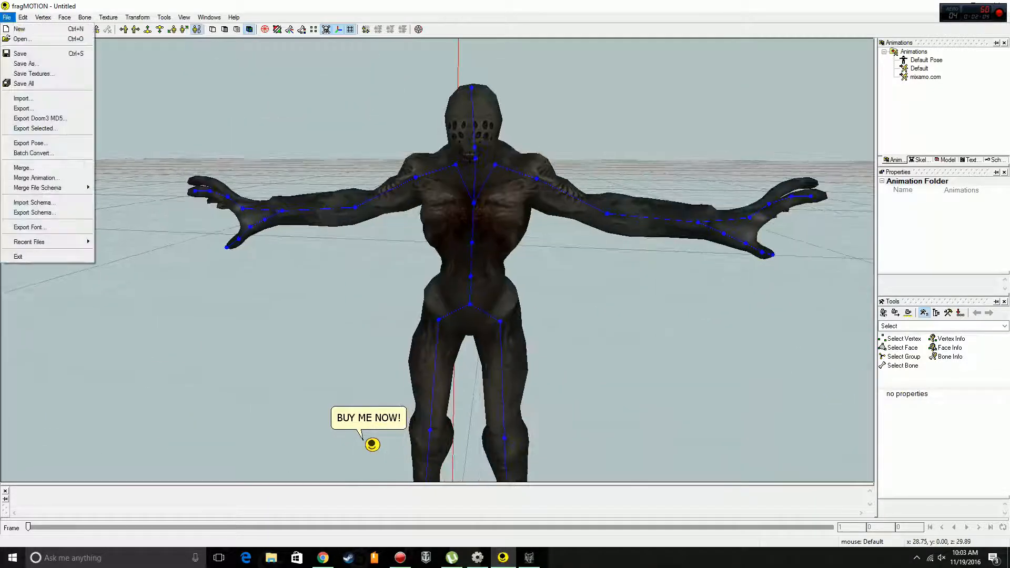
pyautogui.click(919, 69)
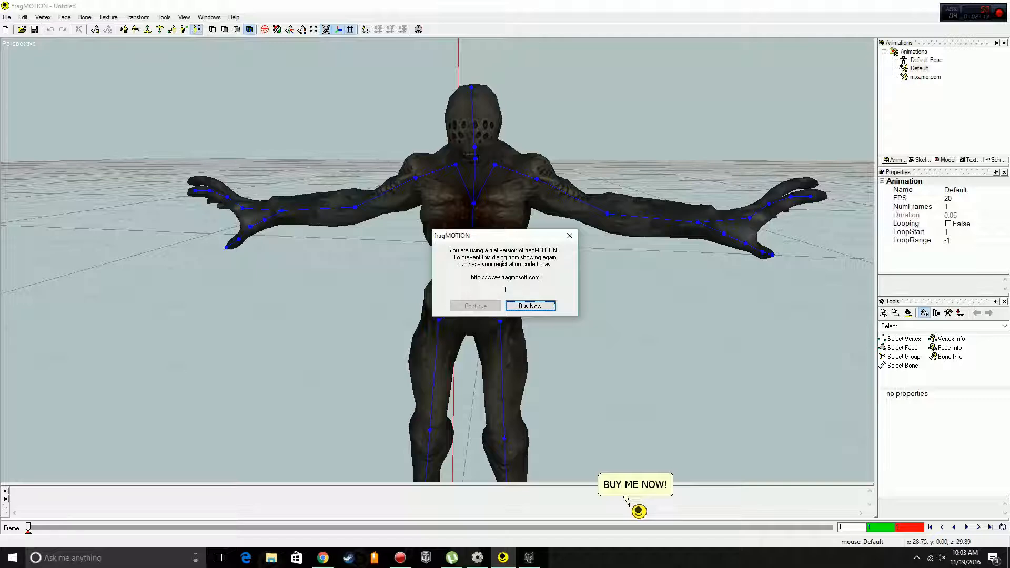
pyautogui.click(476, 306)
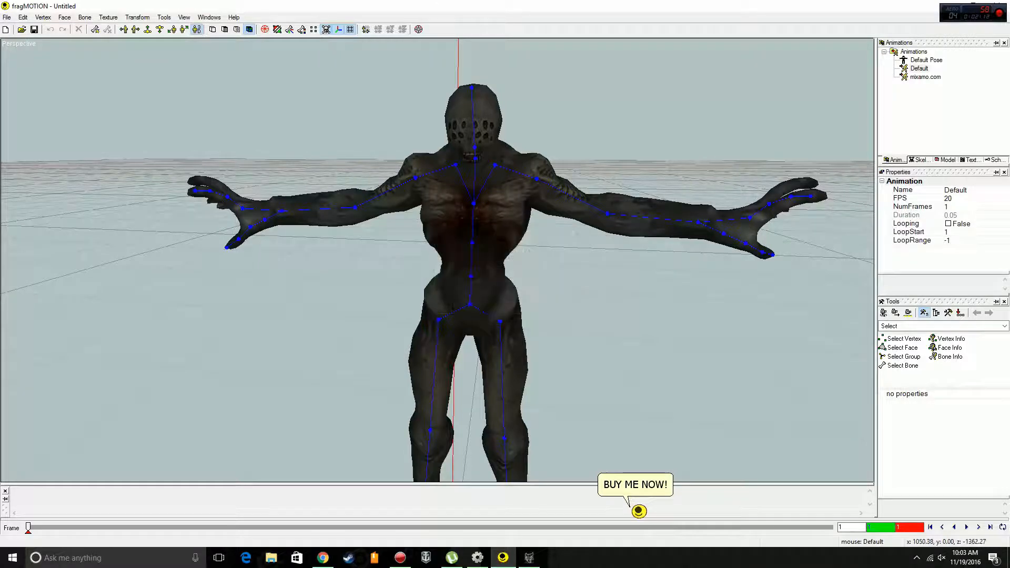
pyautogui.click(919, 69)
pyautogui.click(925, 77)
pyautogui.click(920, 68)
pyautogui.click(926, 77)
pyautogui.click(919, 69)
pyautogui.click(926, 76)
pyautogui.press('Delete')
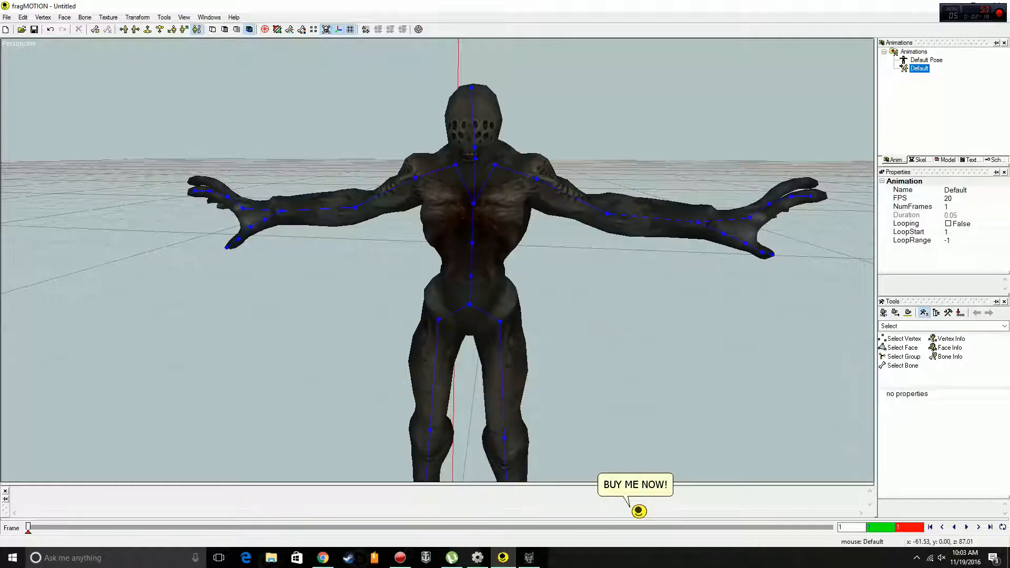
pyautogui.press('Delete')
# Merge only the mixamo.com animation from imp.fbx in F:\New folder\FBX 2009 into the model, matching bones by exact name.
pyautogui.click(7, 16)
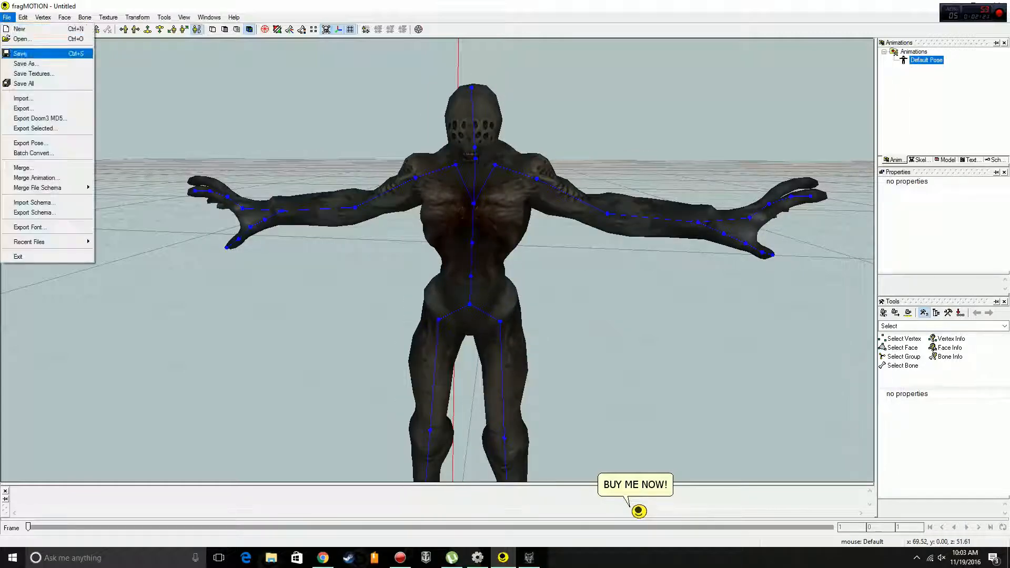
pyautogui.click(33, 178)
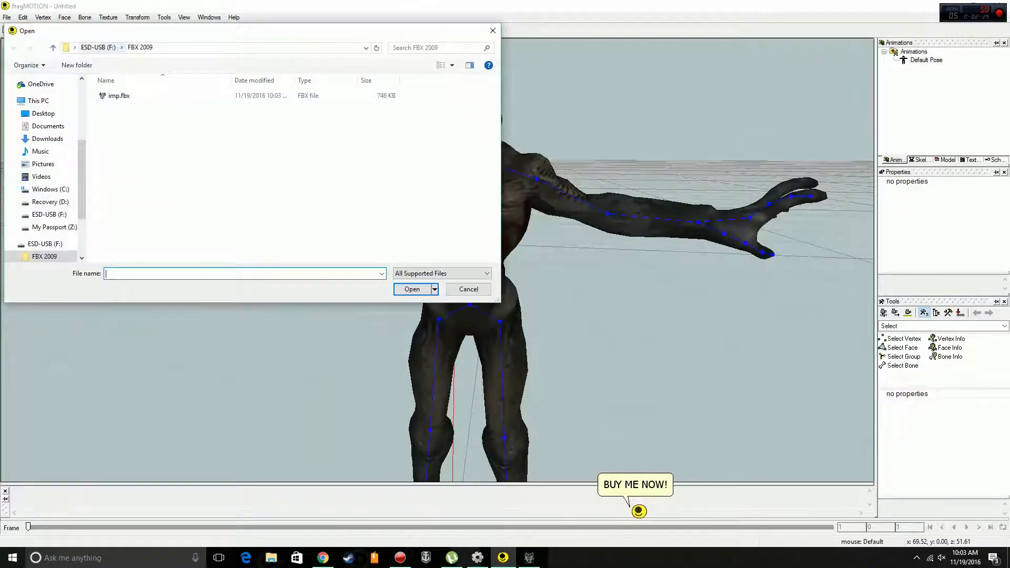
pyautogui.click(98, 47)
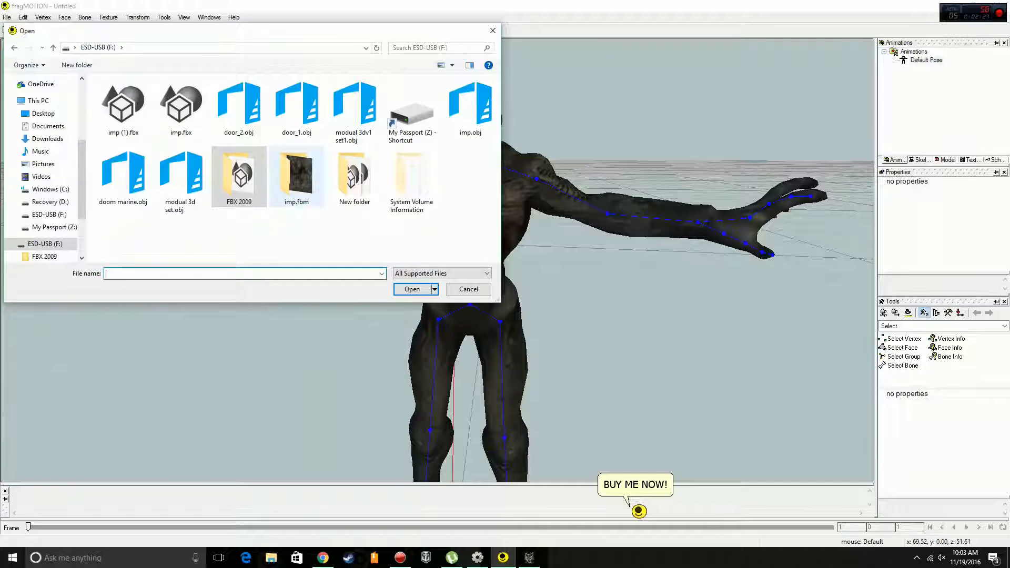
pyautogui.doubleClick(304, 184)
pyautogui.click(98, 48)
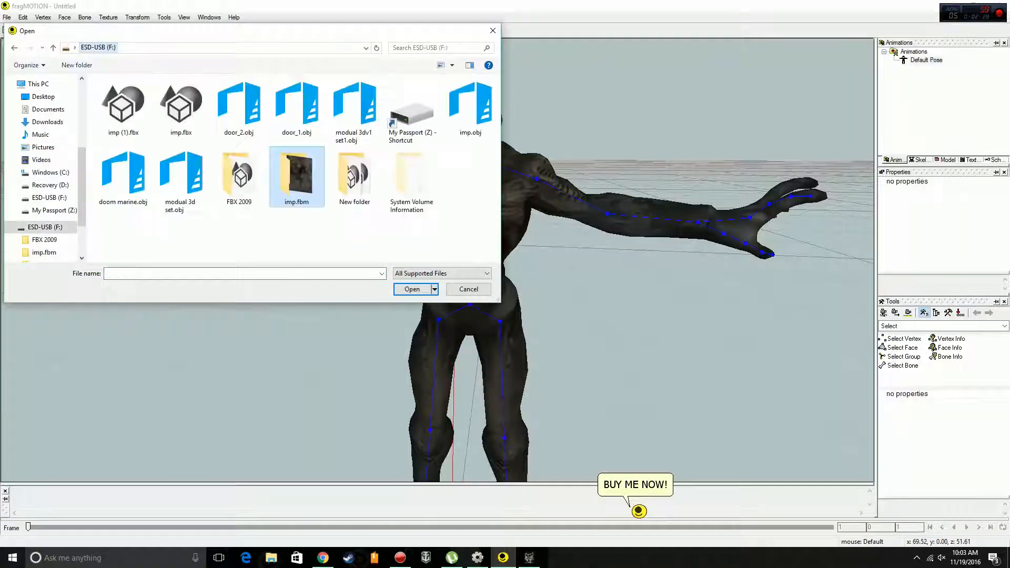
pyautogui.doubleClick(355, 176)
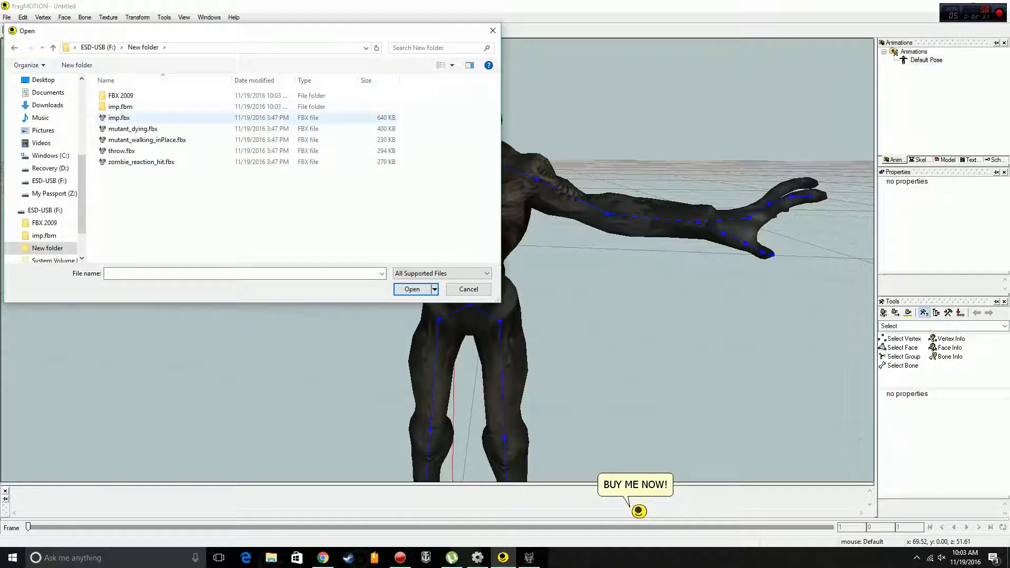
pyautogui.click(119, 117)
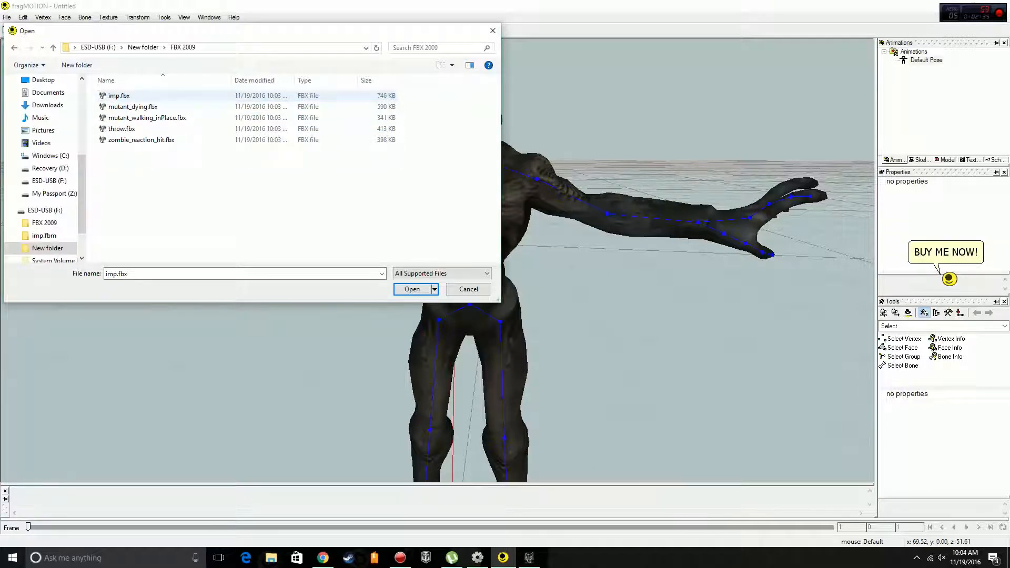
pyautogui.click(266, 107)
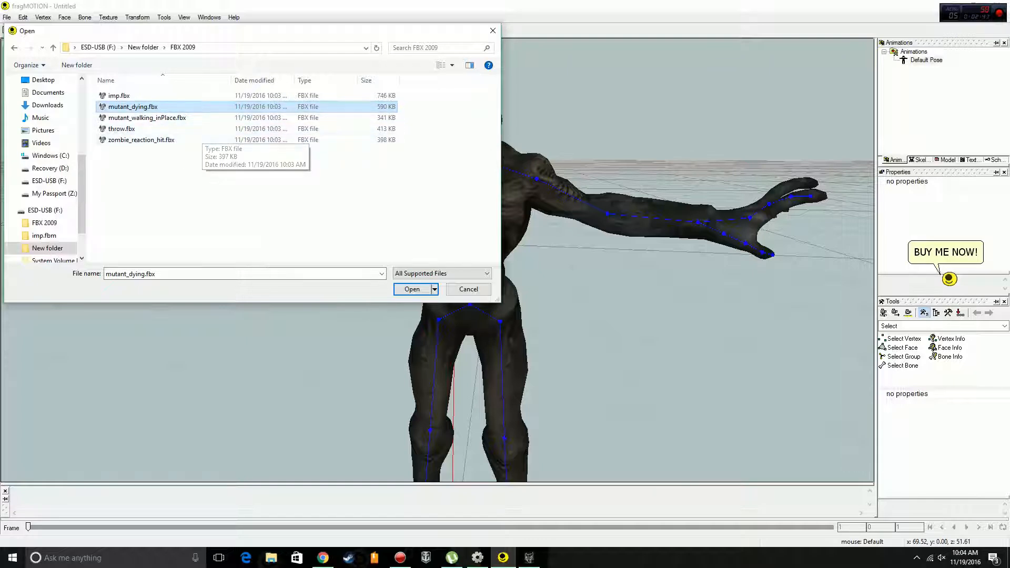
pyautogui.doubleClick(247, 96)
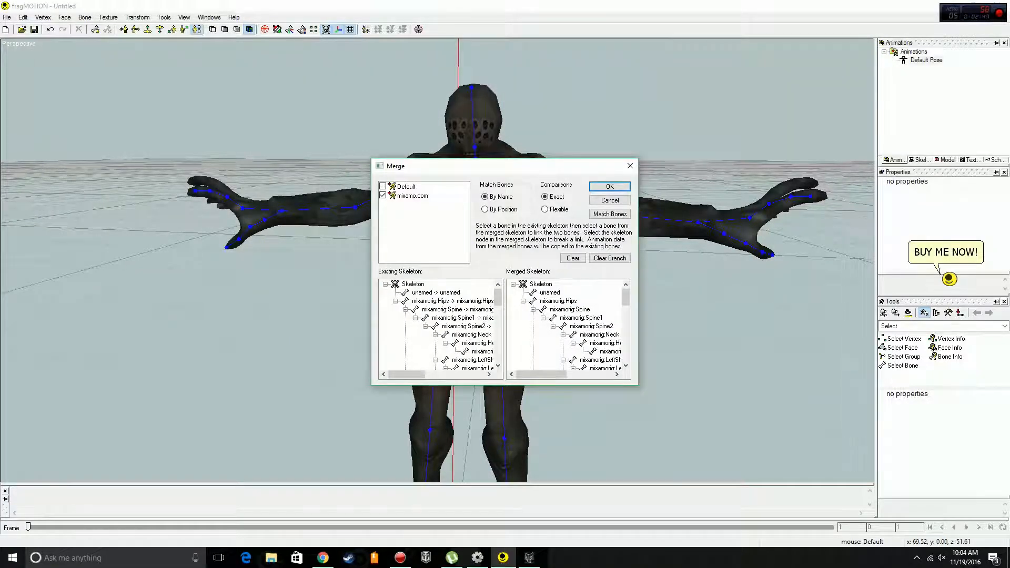
pyautogui.click(412, 196)
pyautogui.click(610, 187)
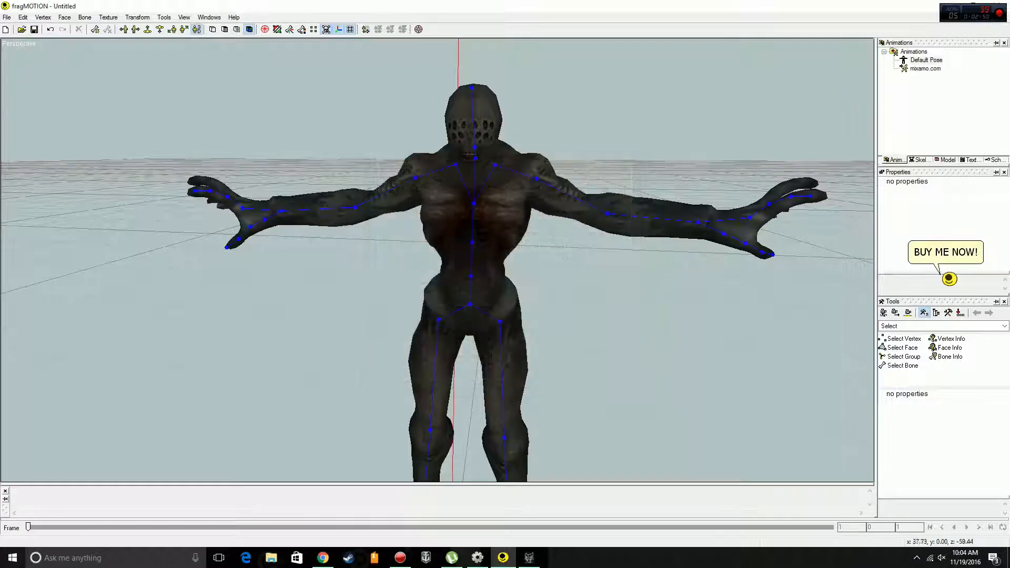
# Compare the mixamo.com animation with the default pose and delete mixamo.com from the animation list.
pyautogui.click(926, 68)
pyautogui.click(926, 60)
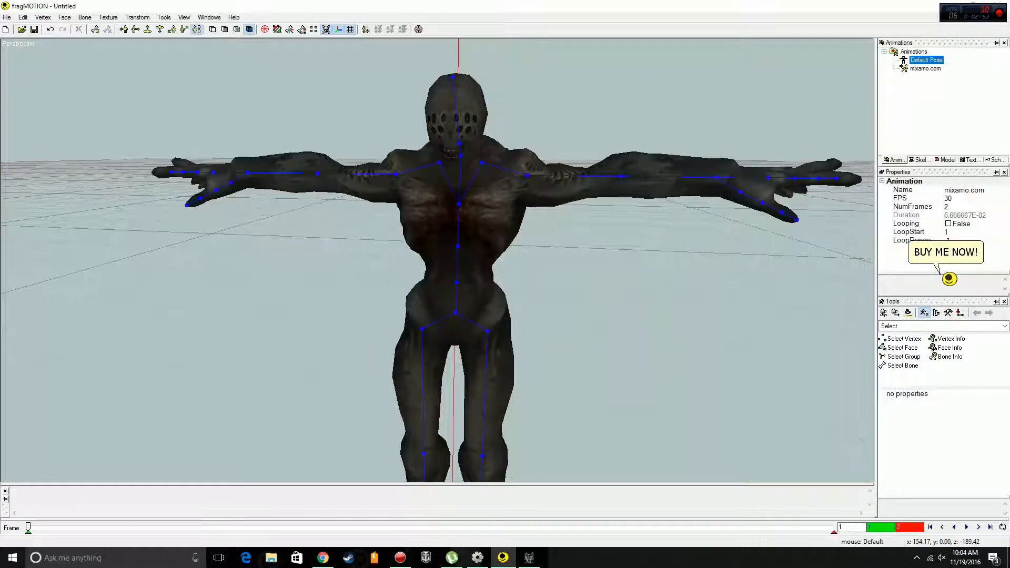
pyautogui.click(926, 68)
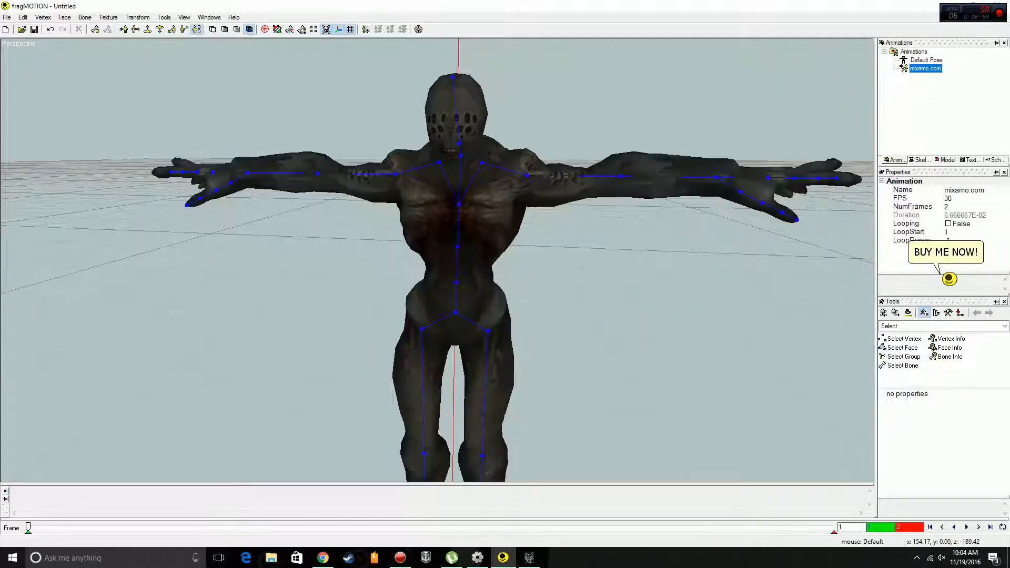
pyautogui.press('Delete')
# Merge only the mixamo.com animation from mutant_dying.fbx in the FBX 2009 folder, matching bones by exact name.
pyautogui.click(7, 18)
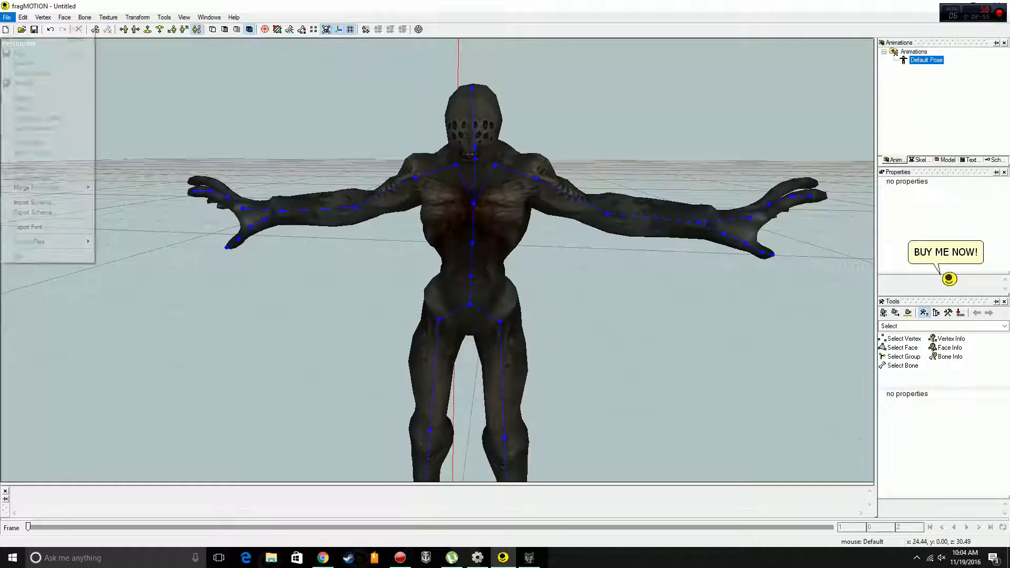
pyautogui.click(32, 176)
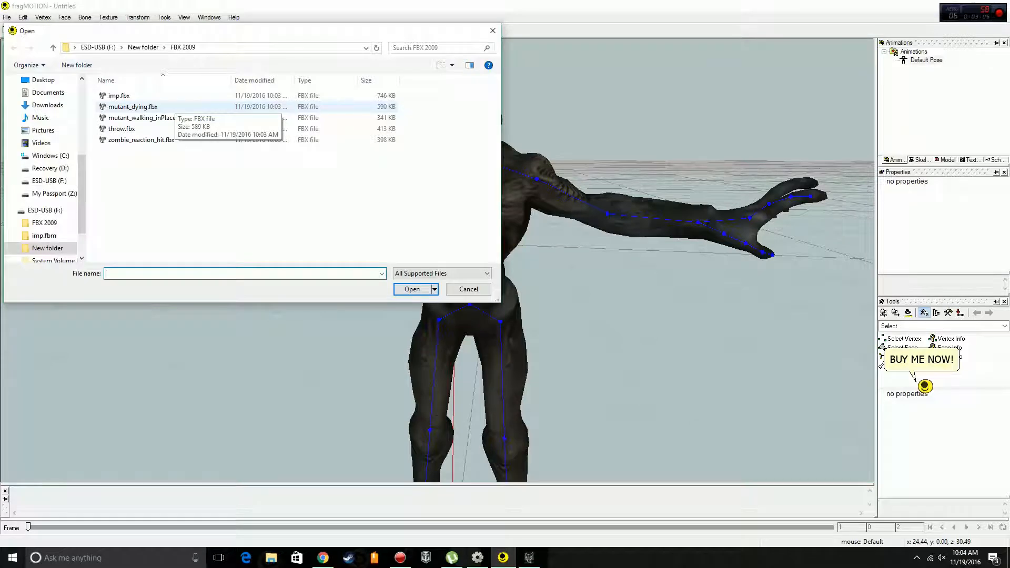
pyautogui.click(175, 105)
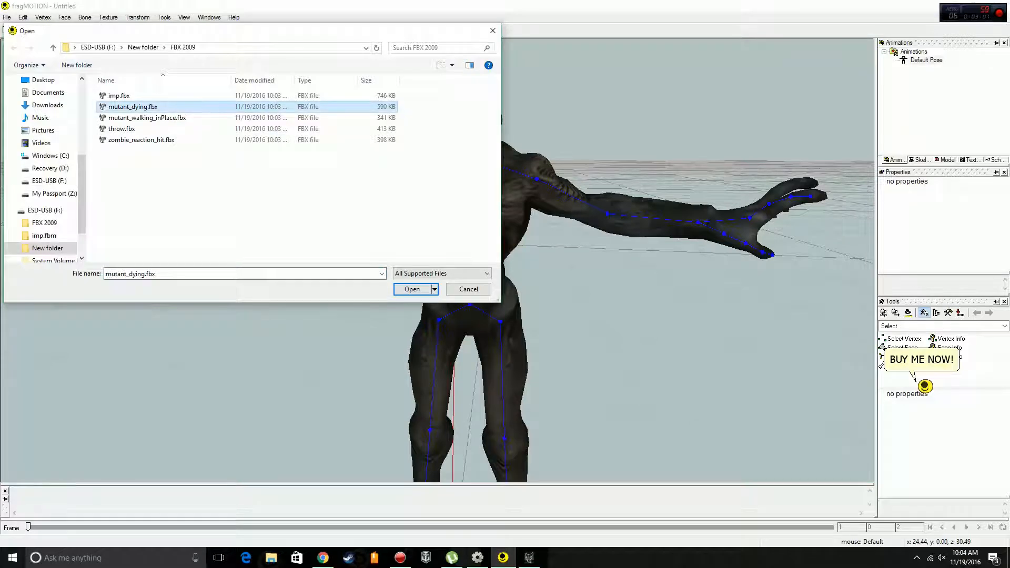
pyautogui.click(412, 289)
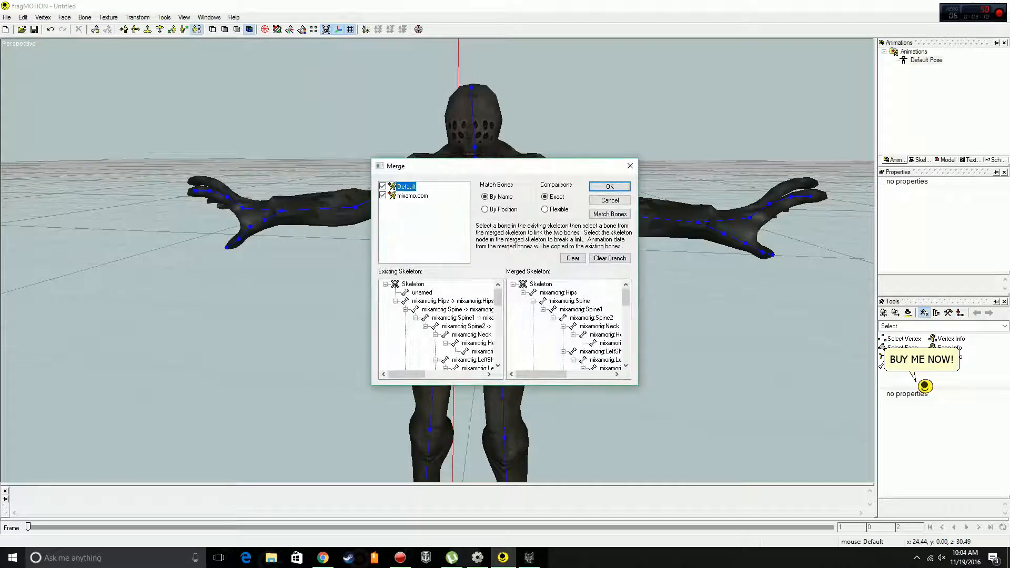
pyautogui.click(610, 187)
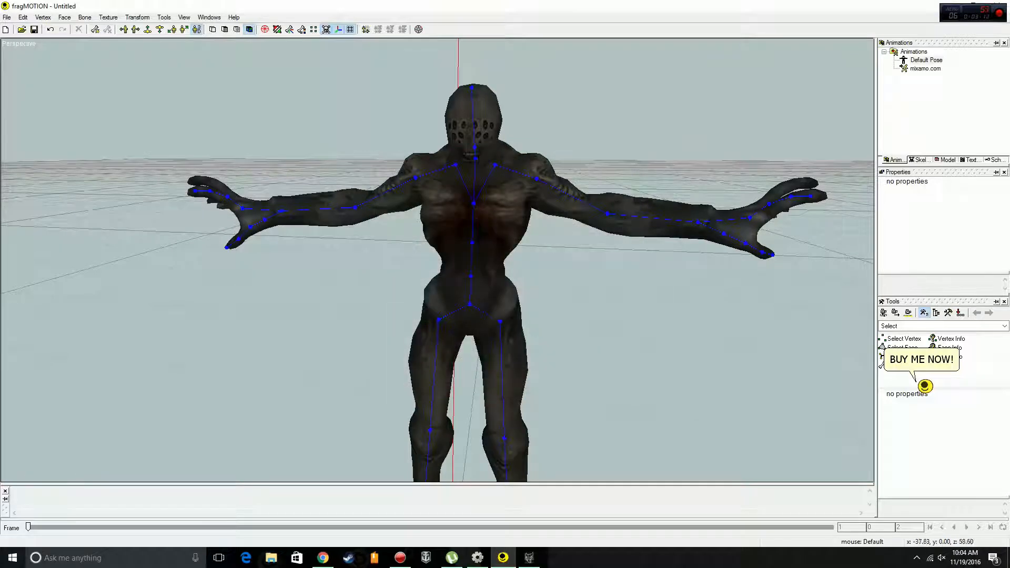
# Play the merged mixamo.com animation on the model with looping enabled.
pyautogui.click(925, 69)
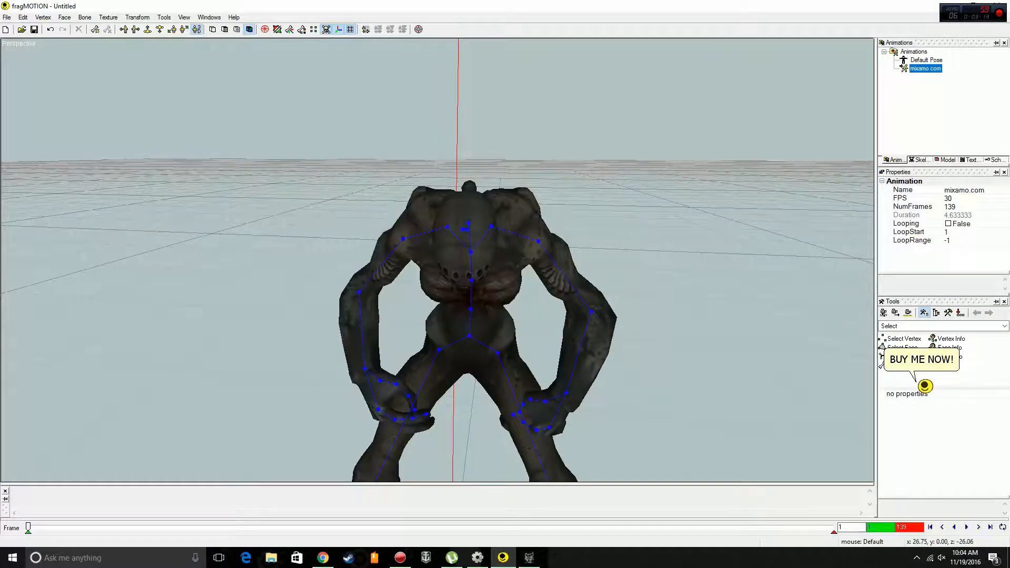
pyautogui.click(967, 528)
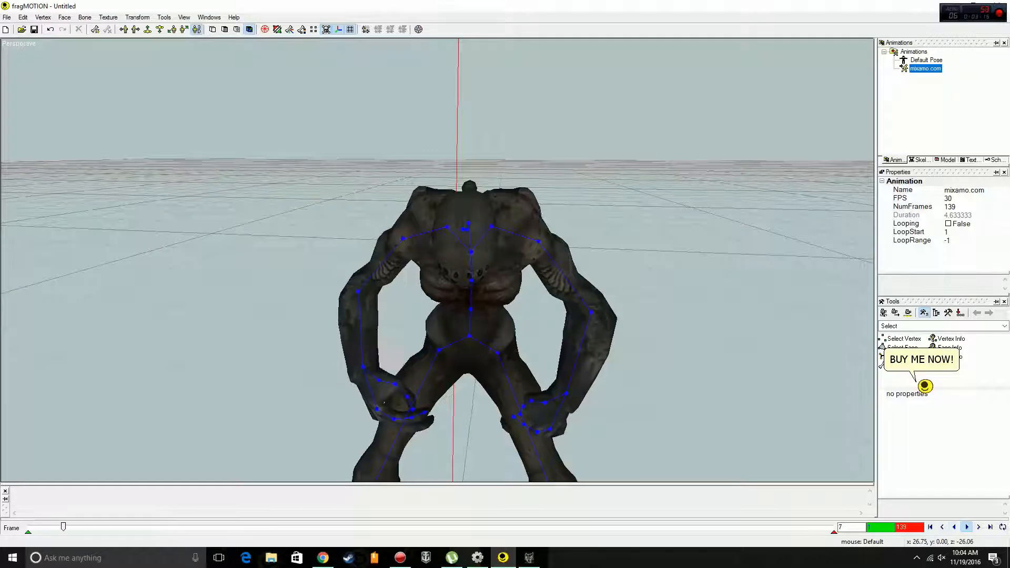
pyautogui.click(1003, 528)
pyautogui.moveTo(473, 363); pyautogui.dragTo(410, 273, button='middle')
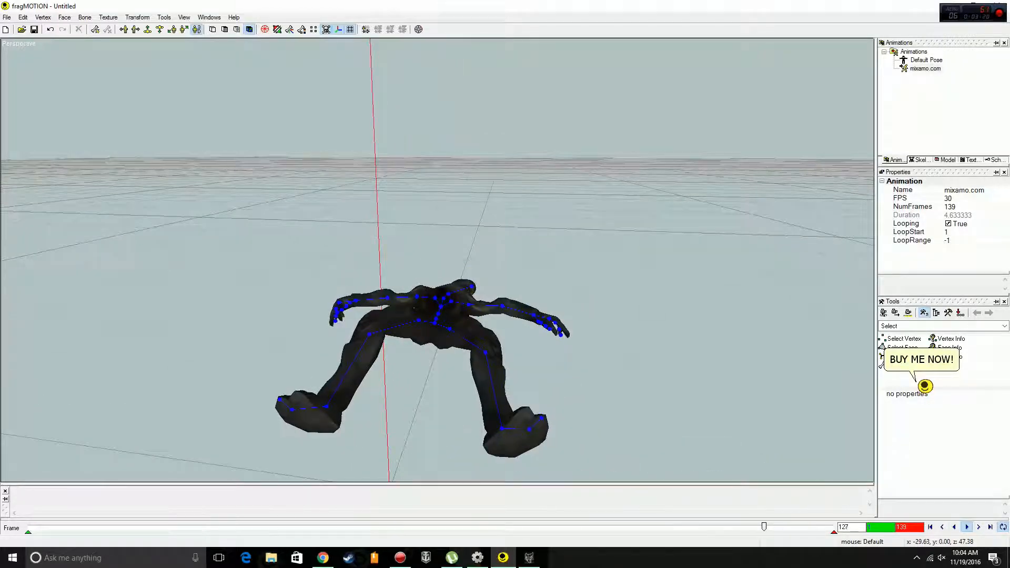
# Rename the mixamo.com animation as Dead monster and close the stray browser window.
pyautogui.click(926, 69)
pyautogui.click(950, 198)
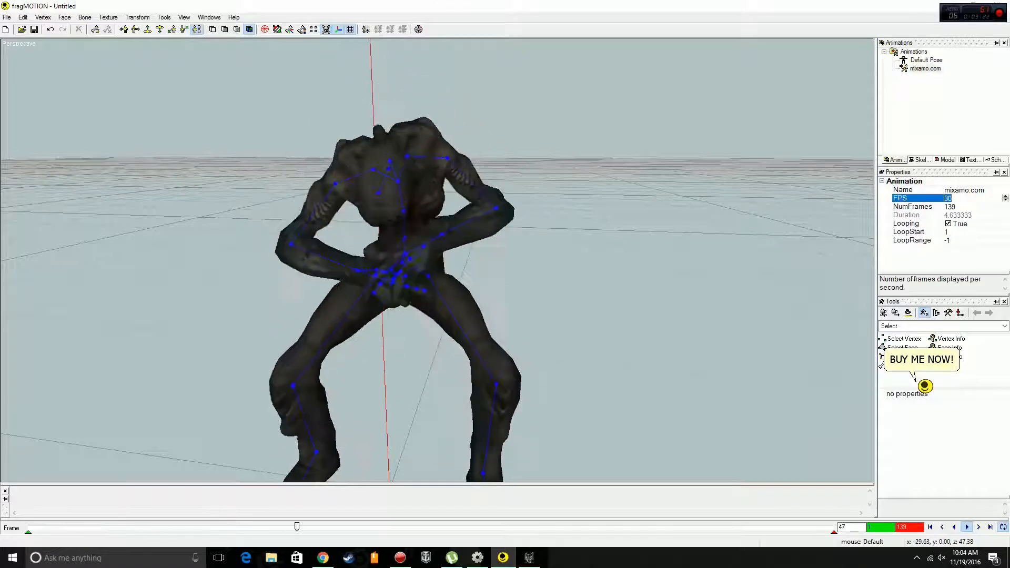
pyautogui.click(964, 190)
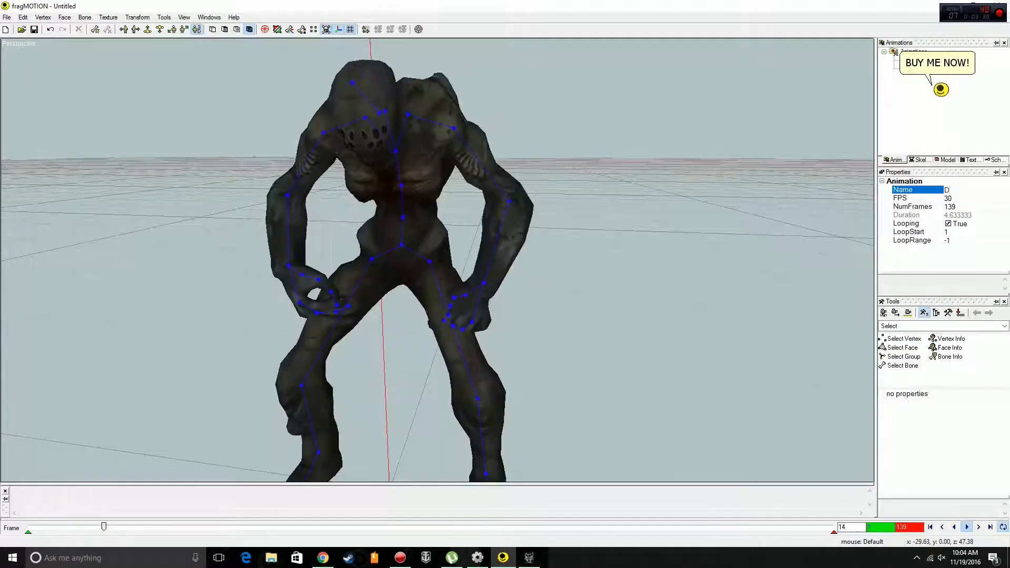
pyautogui.write('Dead')
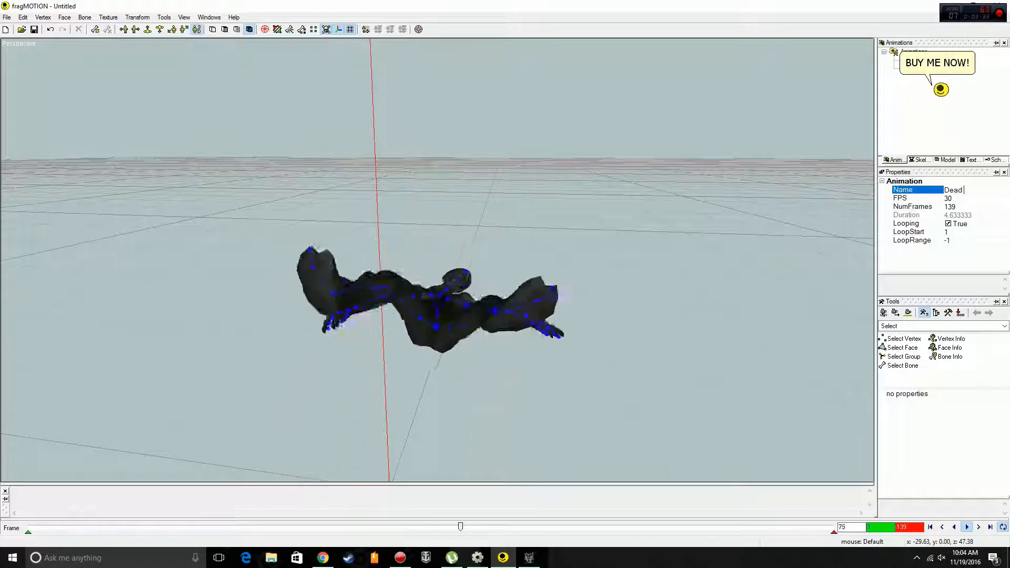
pyautogui.write(' monster')
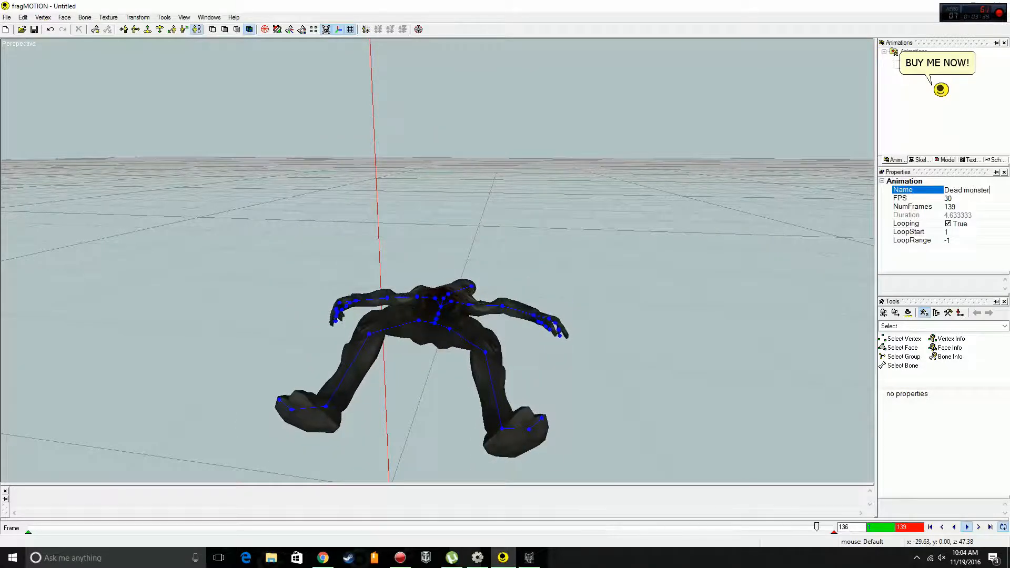
pyautogui.press('Return')
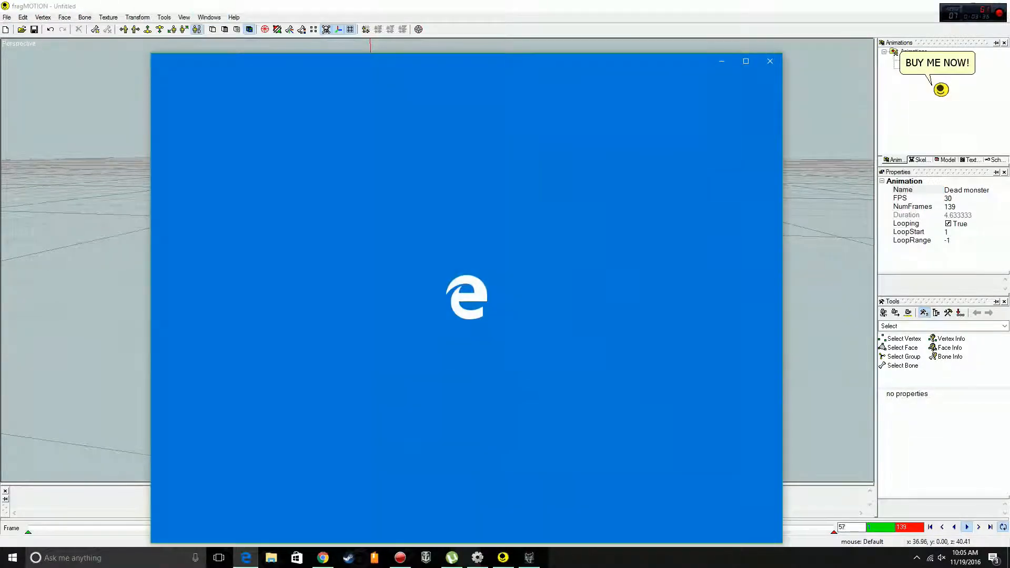
pyautogui.click(771, 61)
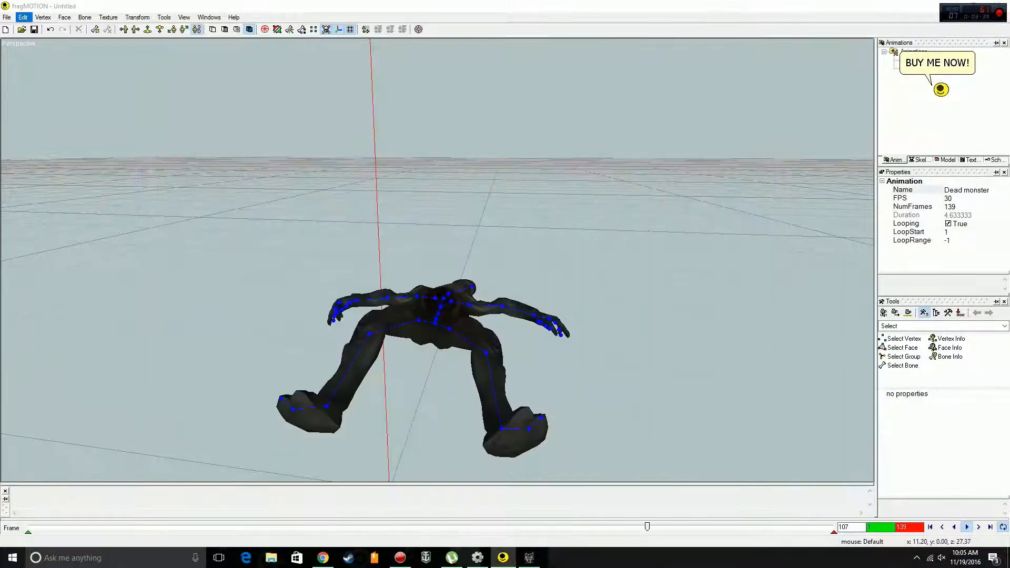
# Merge only the mixamo.com animation from mutant_walking_inPlace.fbx into the model, leaving out the Default animation.
pyautogui.click(7, 17)
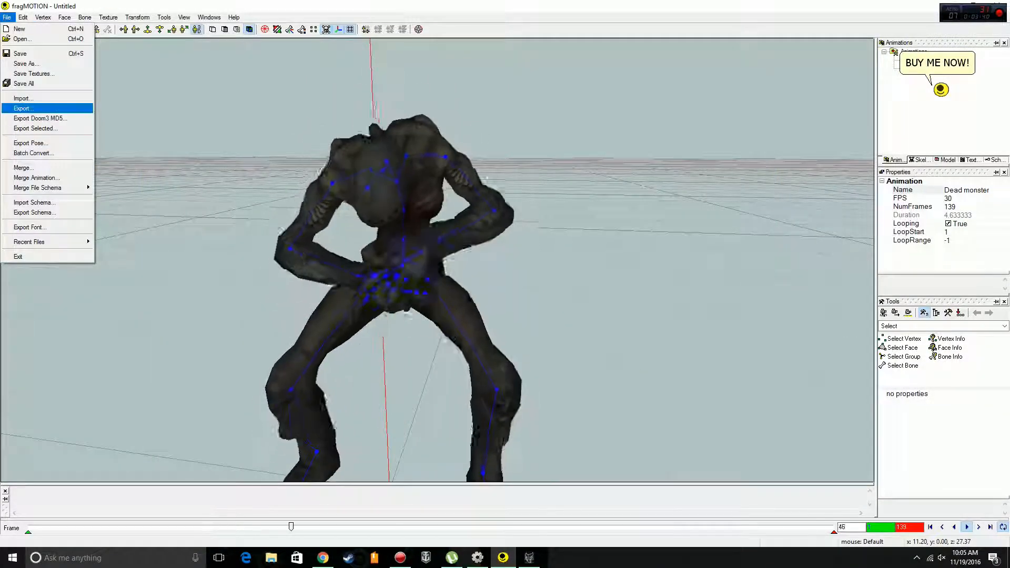
pyautogui.press('Return')
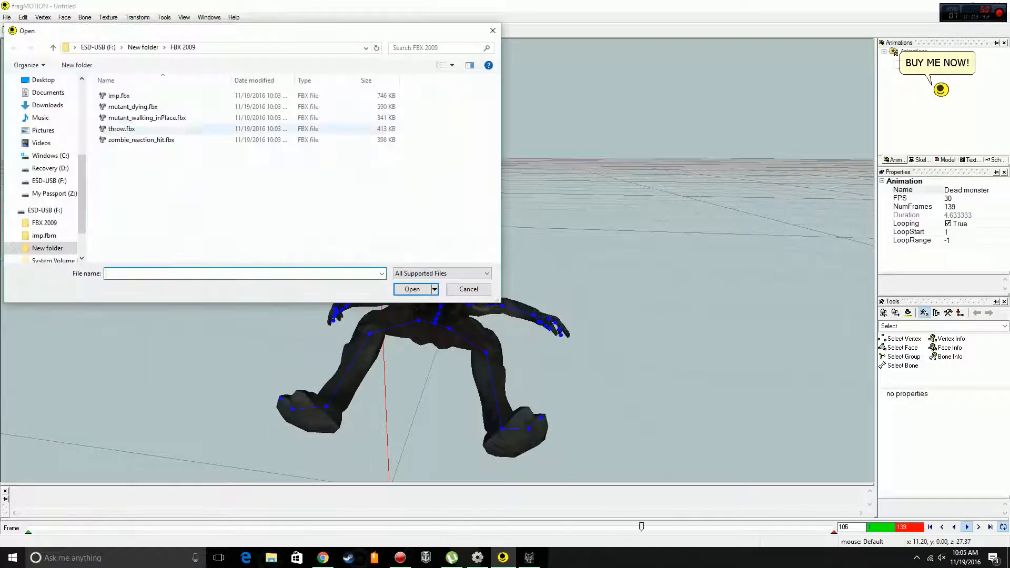
pyautogui.click(146, 117)
pyautogui.press('Return')
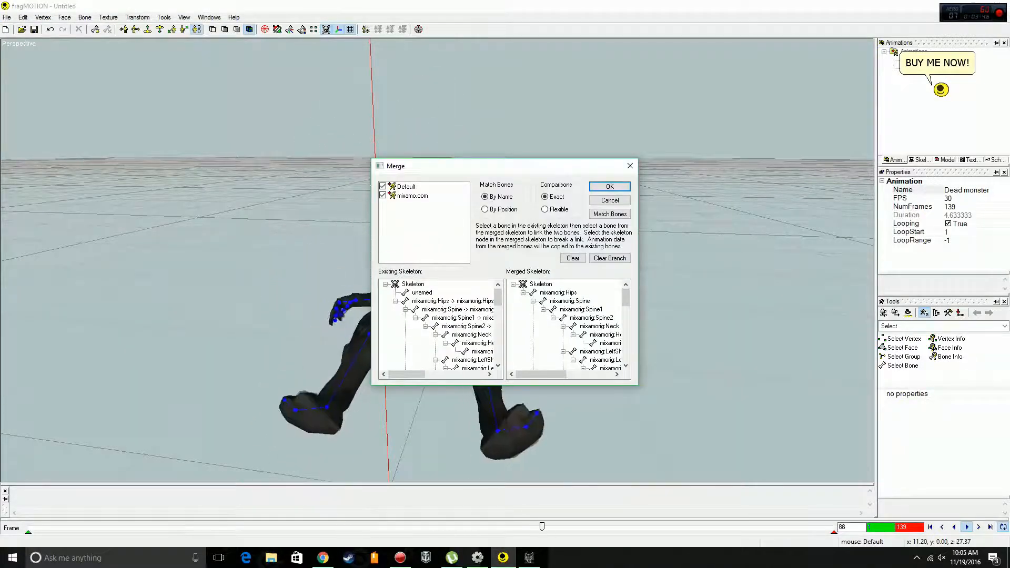
pyautogui.click(383, 186)
pyautogui.press('Return')
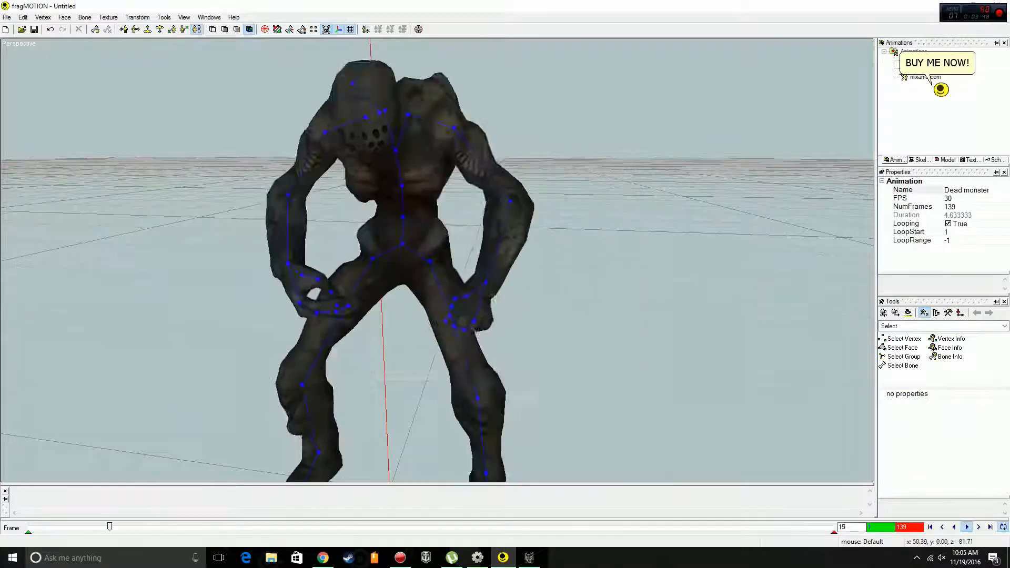
# Rename the newly merged mixamo.com animation as walking.
pyautogui.click(926, 76)
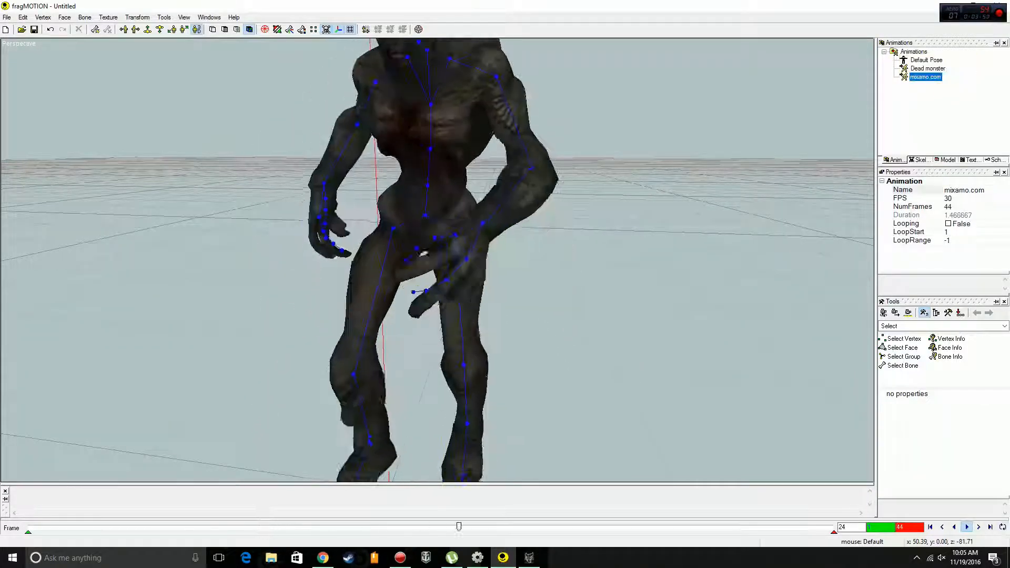
pyautogui.write('wal')
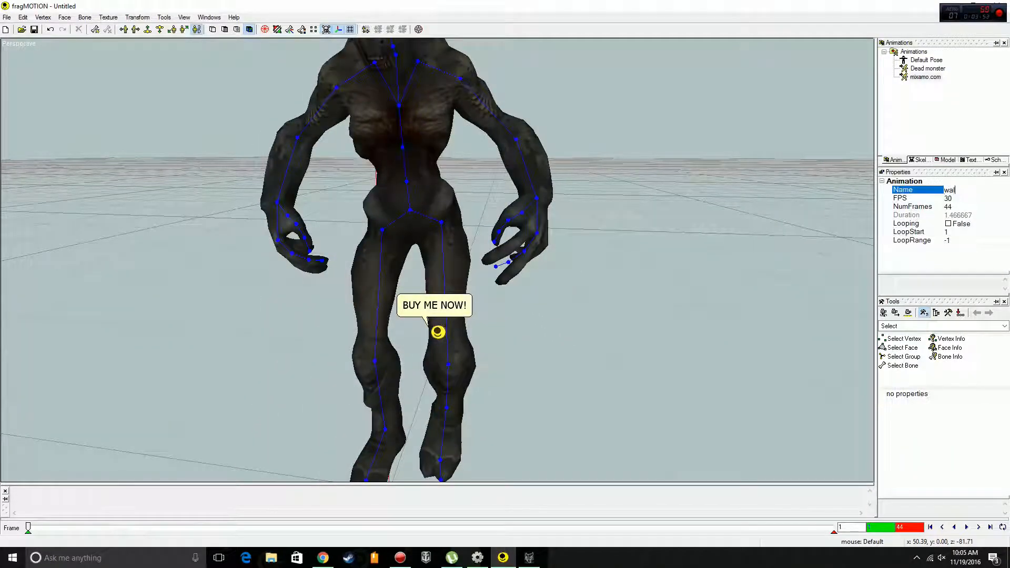
pyautogui.write('king')
pyautogui.press('Return')
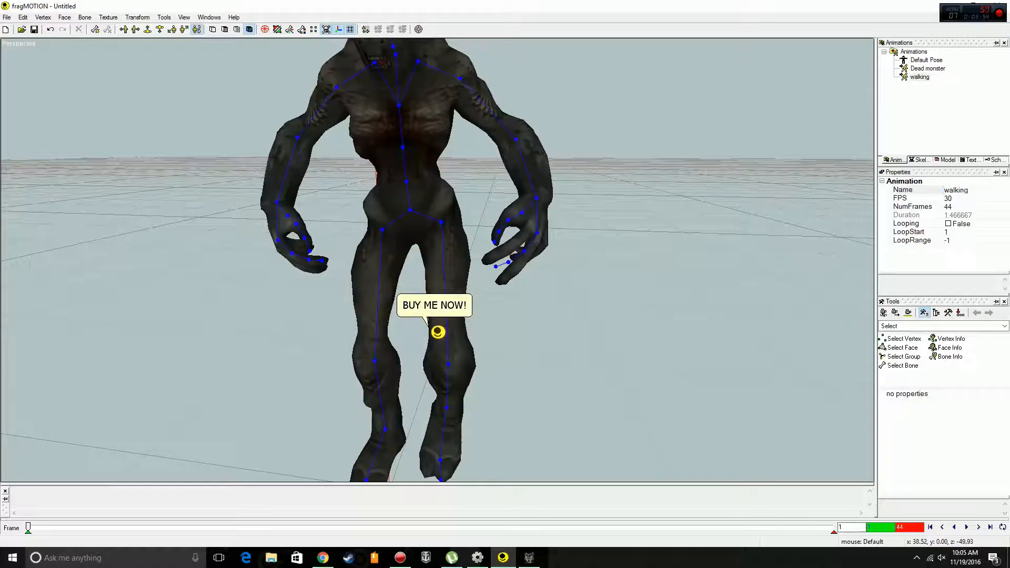
pyautogui.click(948, 199)
pyautogui.click(956, 190)
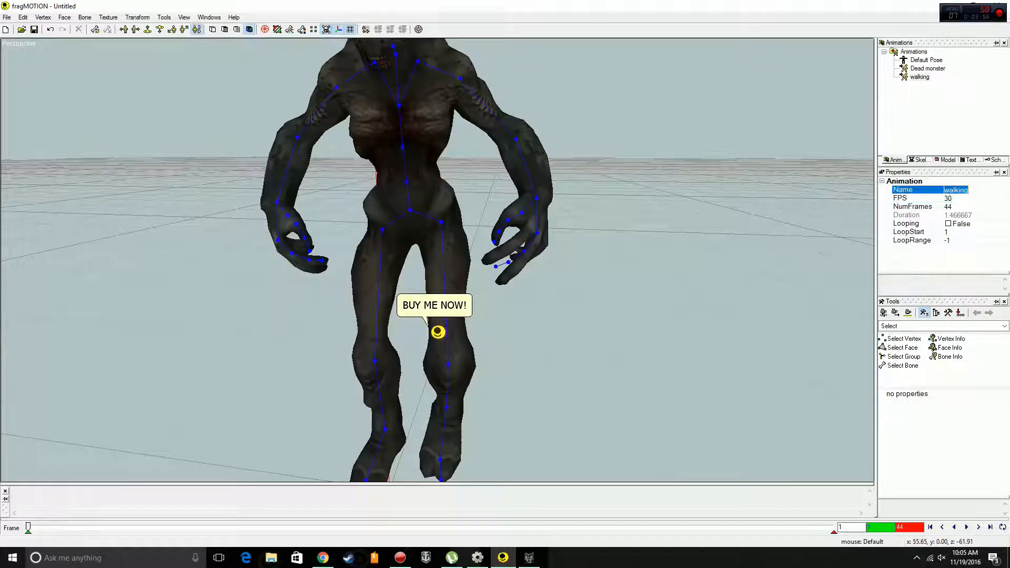
# Play the walking animation with looping enabled and view the whole figure from an angle.
pyautogui.press('space')
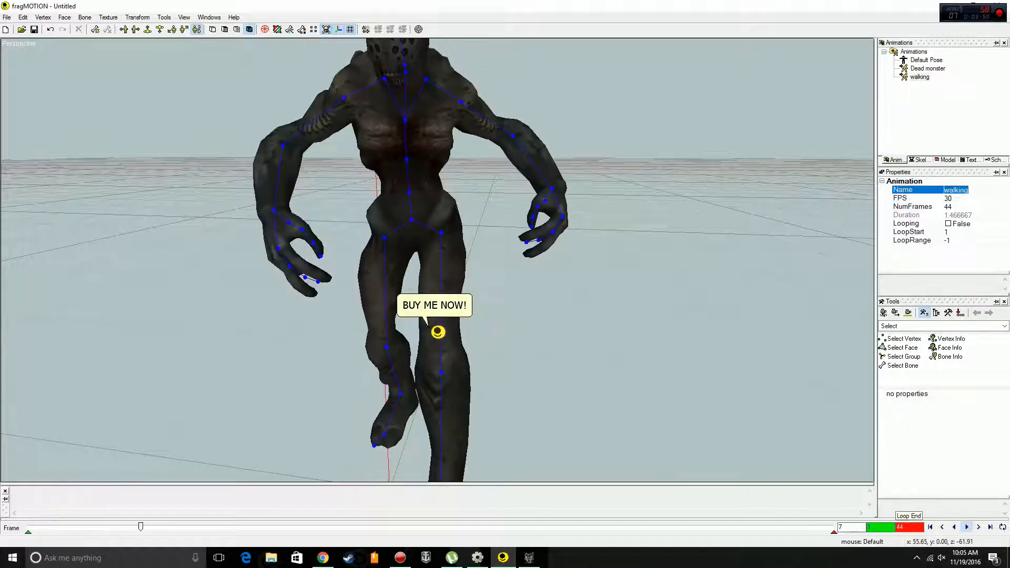
pyautogui.click(1003, 527)
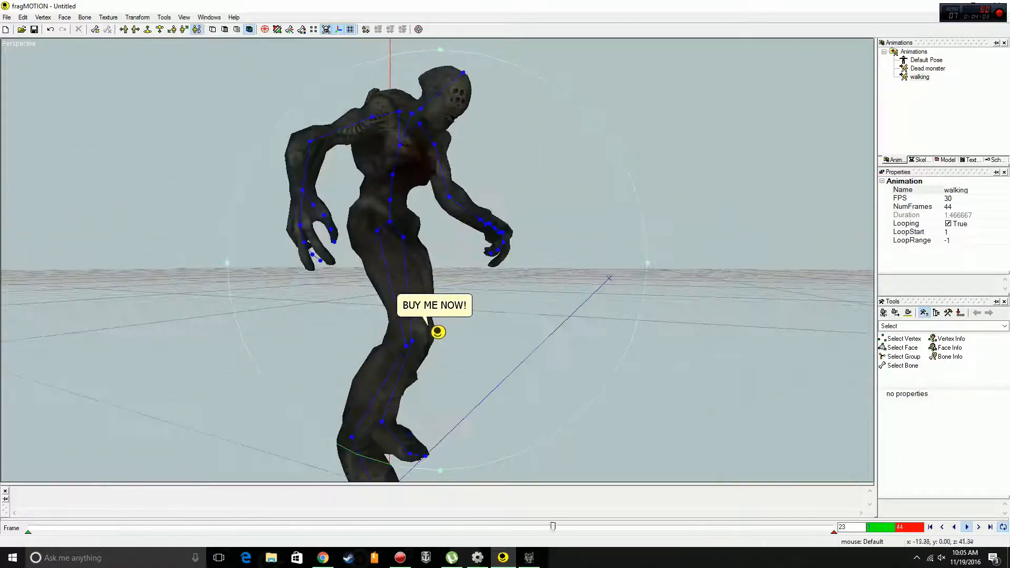
pyautogui.moveTo(438, 332); pyautogui.dragTo(438, 332, button='right')
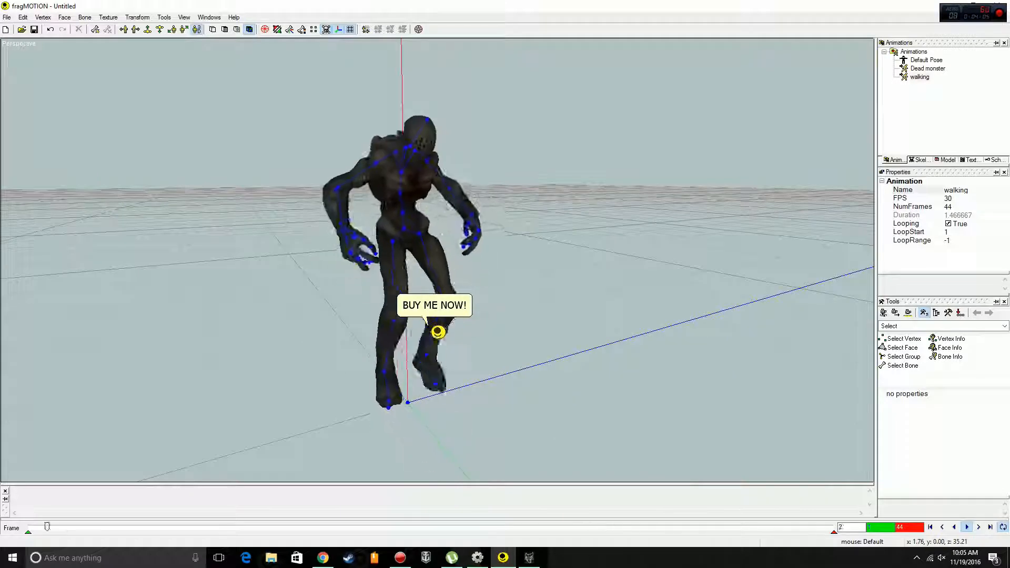
# Merge only the mixamo.com animation from throw.fbx into the model, matching bones by exact name.
pyautogui.click(7, 17)
pyautogui.click(34, 178)
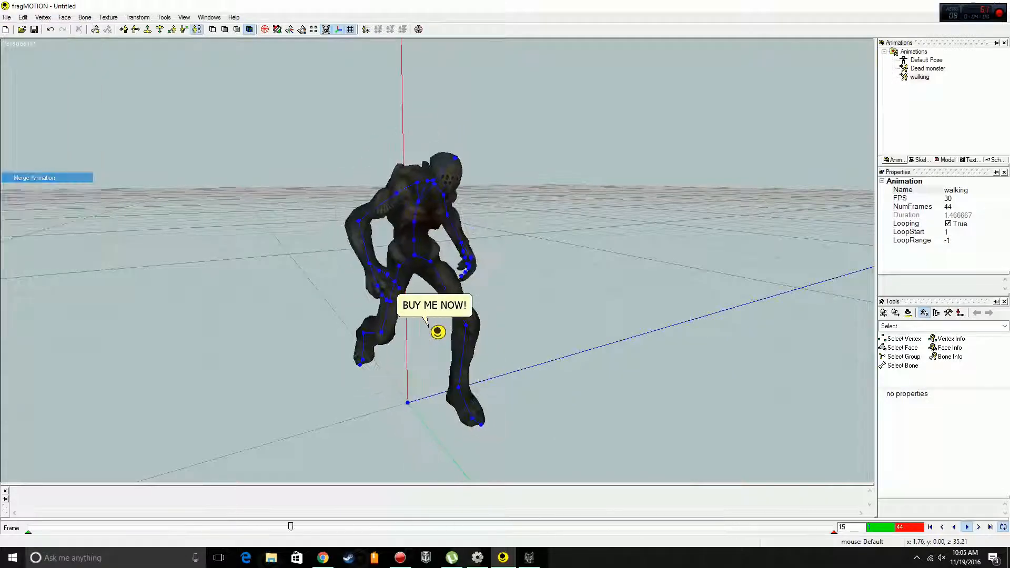
pyautogui.doubleClick(122, 128)
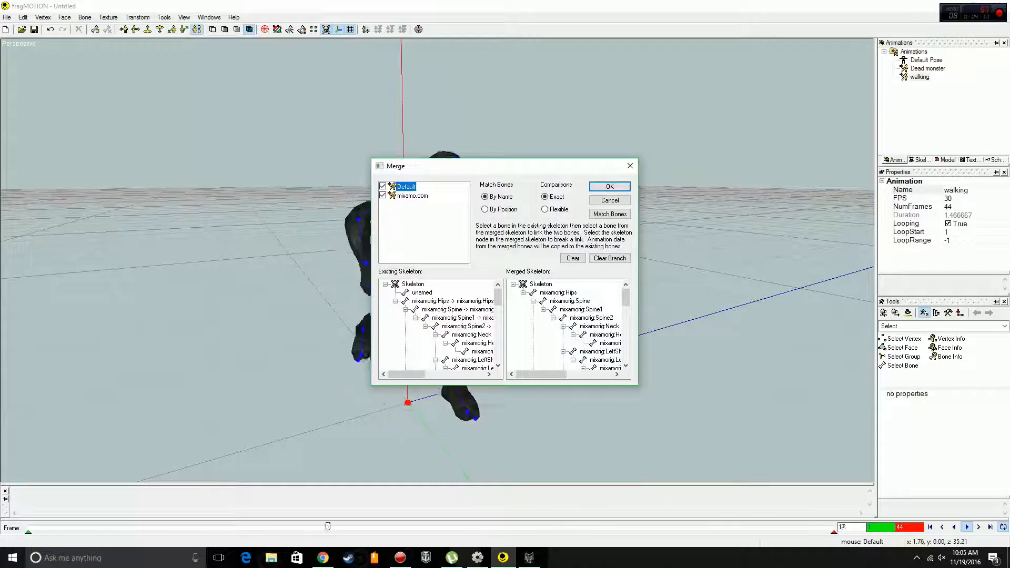
pyautogui.press('space')
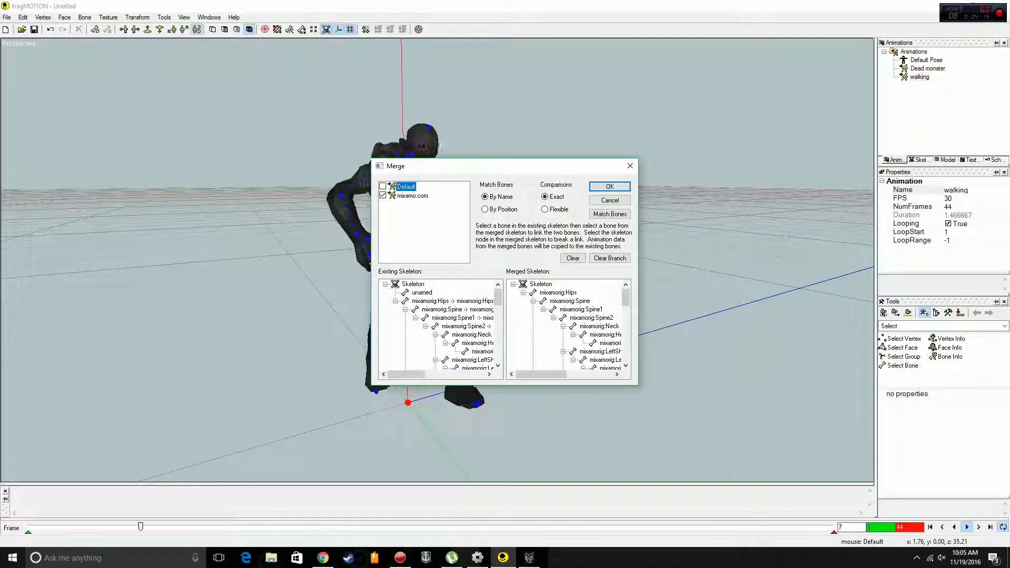
pyautogui.click(413, 196)
pyautogui.press('Return')
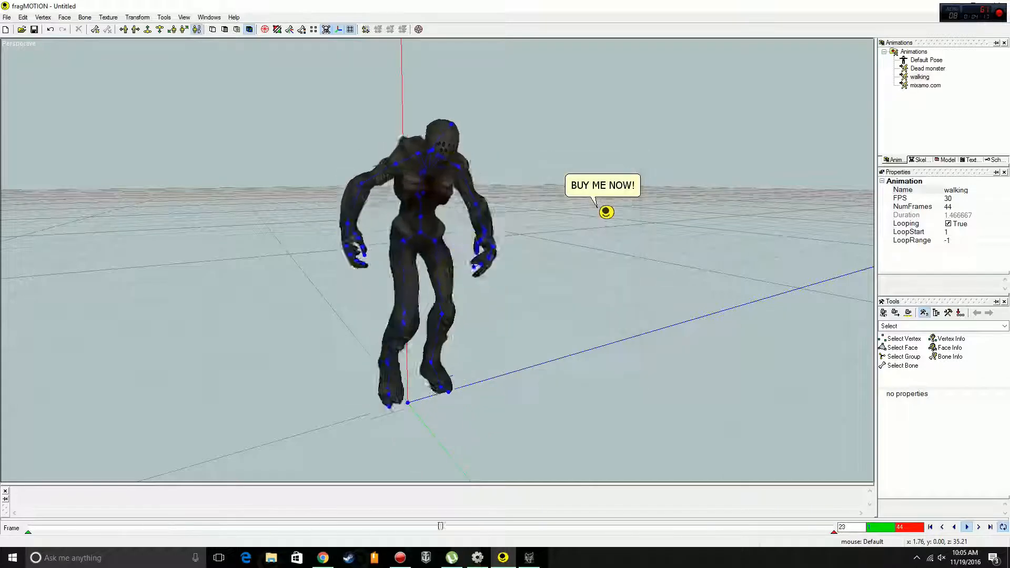
# Rename the newly merged mixamo.com animation as throw and play it.
pyautogui.click(925, 85)
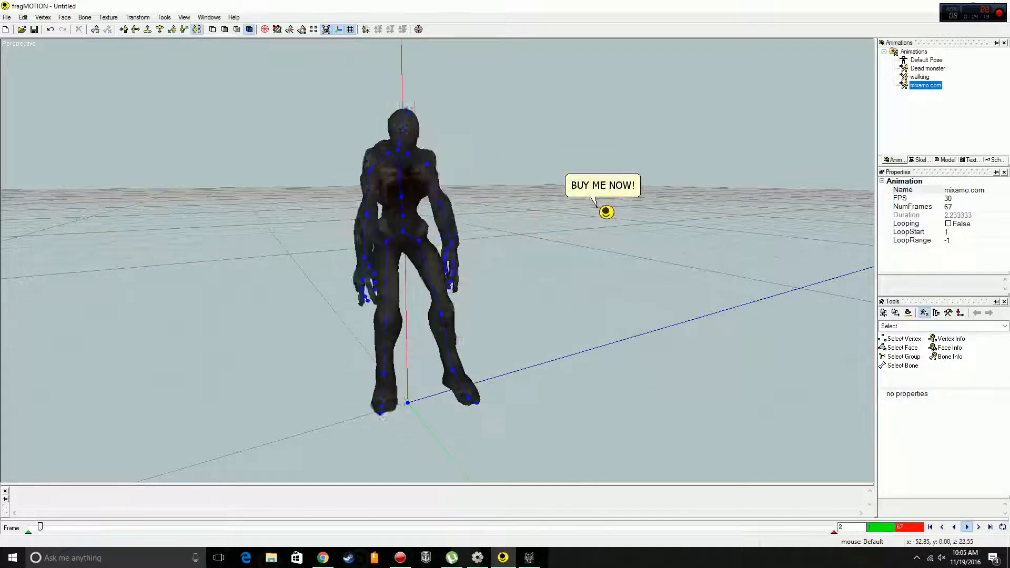
pyautogui.click(964, 190)
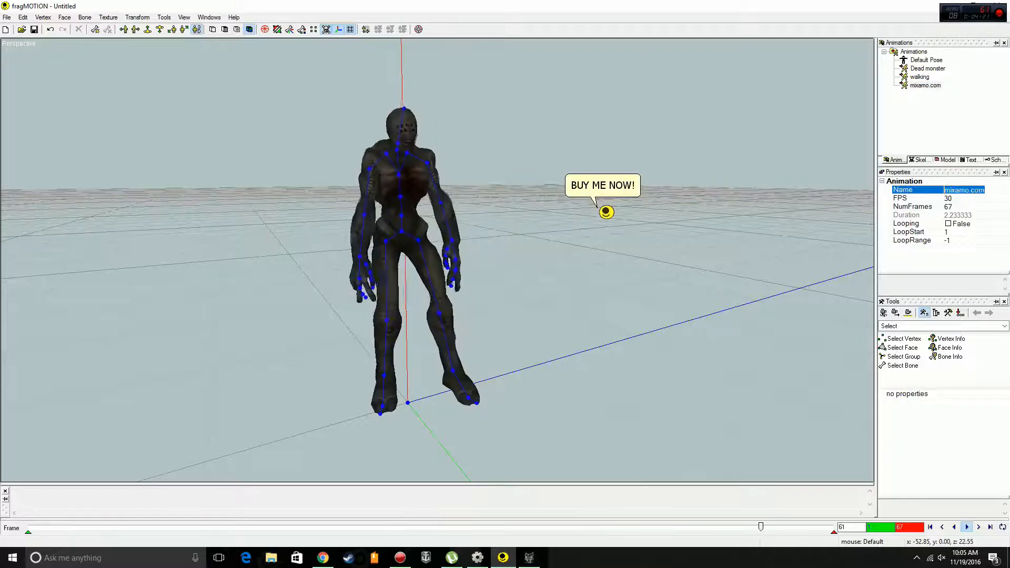
pyautogui.write('throw')
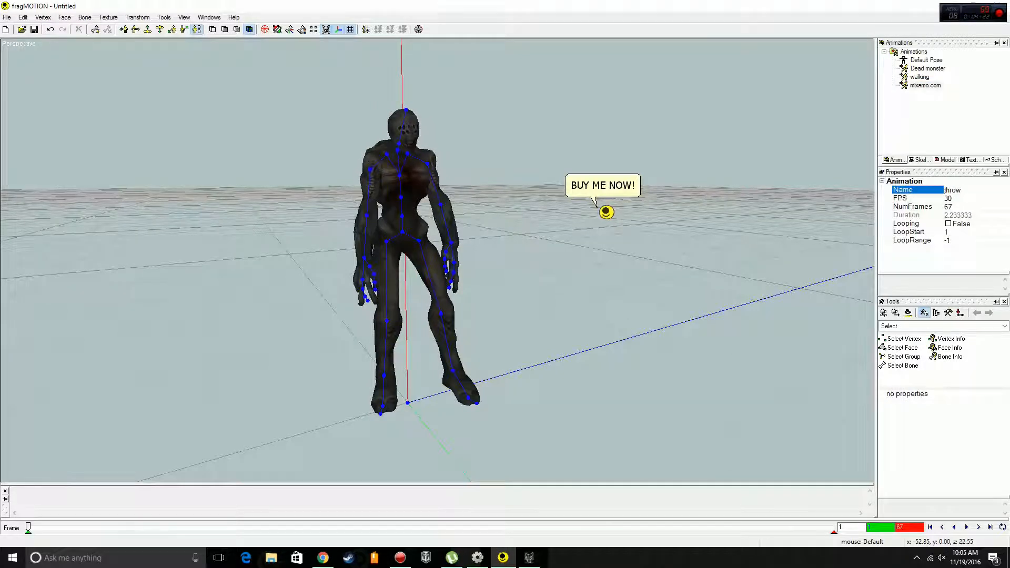
pyautogui.press('Return')
pyautogui.click(967, 527)
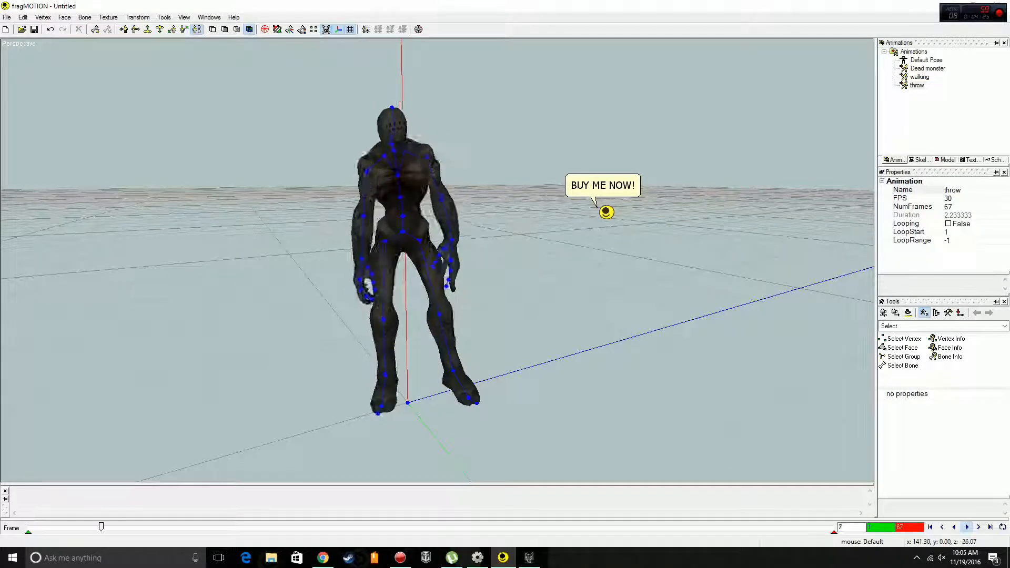
# Enable looping for the throw animation and watch it repeat.
pyautogui.click(1003, 528)
pyautogui.keyDown('alt'); pyautogui.moveTo(456, 260); pyautogui.dragTo(440, 268); pyautogui.keyUp('alt')
# Merge only the mixamo.com animation from zombie_reaction_hit.fbx into the model, matching bones by exact name.
pyautogui.click(7, 17)
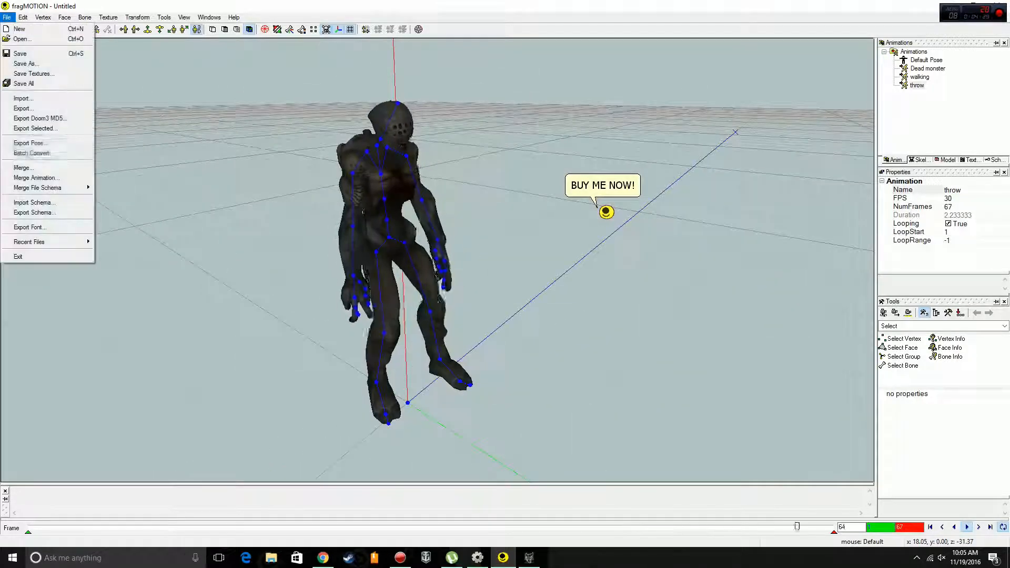
pyautogui.click(32, 176)
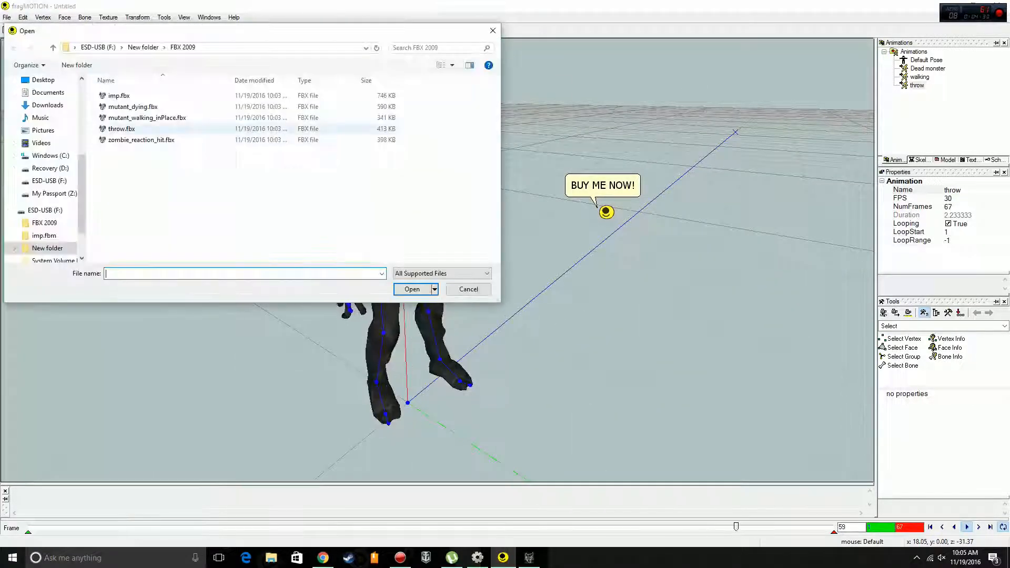
pyautogui.doubleClick(157, 131)
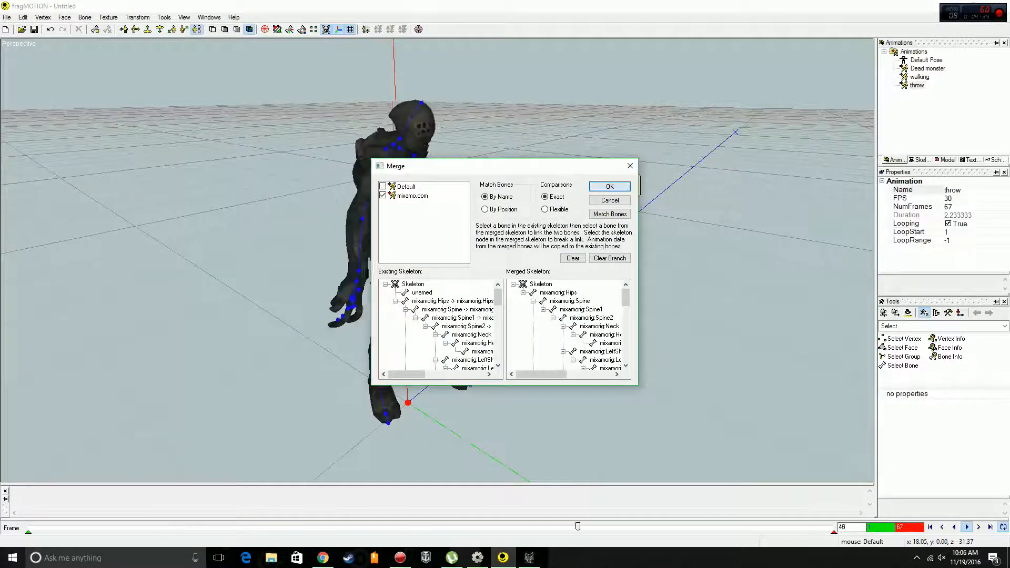
pyautogui.click(610, 187)
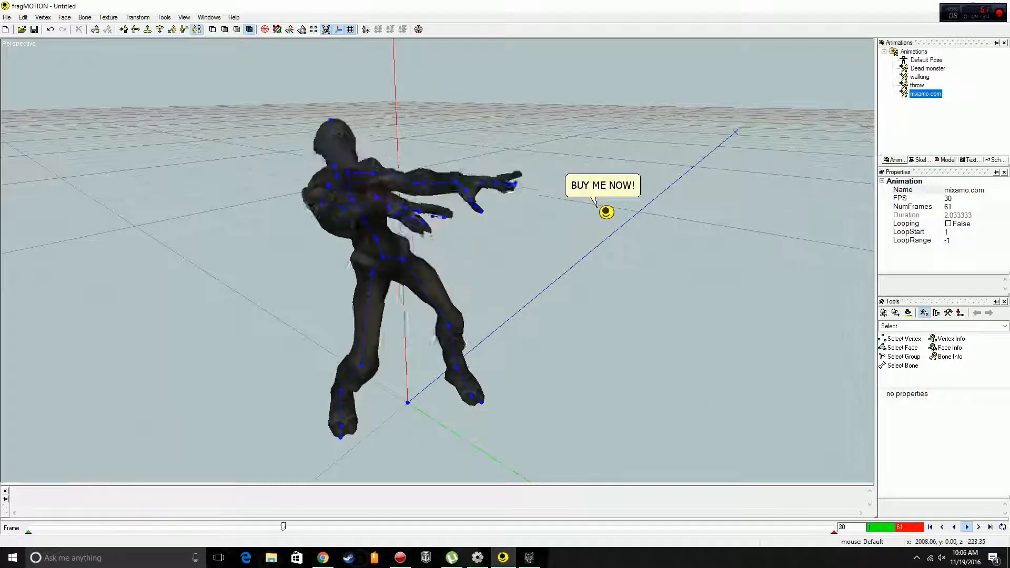
# Rename the newly merged mixamo.com animation as hit reaction and play it with looping enabled.
pyautogui.click(964, 190)
pyautogui.write('hit')
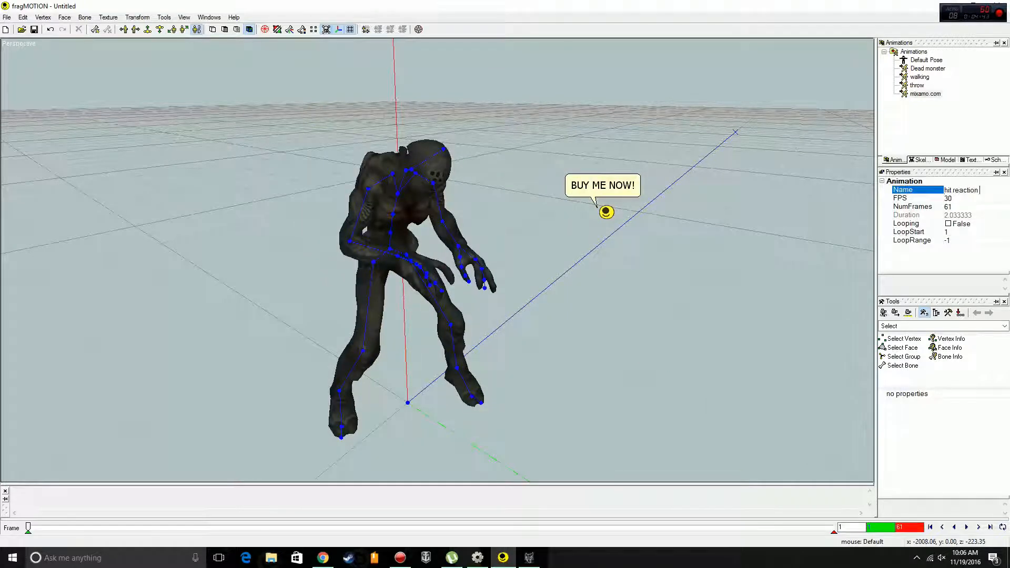
pyautogui.write(' reaction')
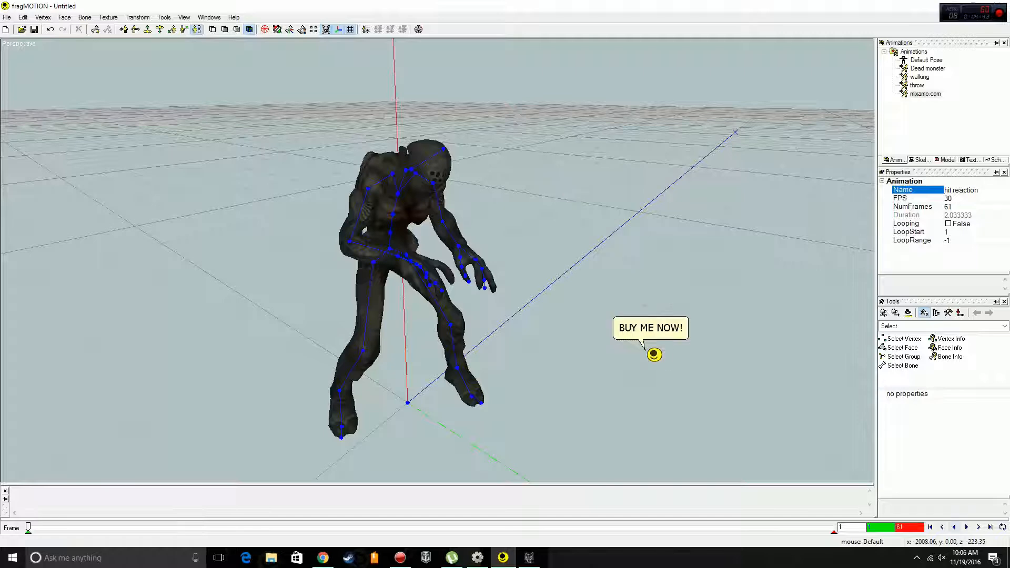
pyautogui.click(967, 527)
pyautogui.click(1003, 527)
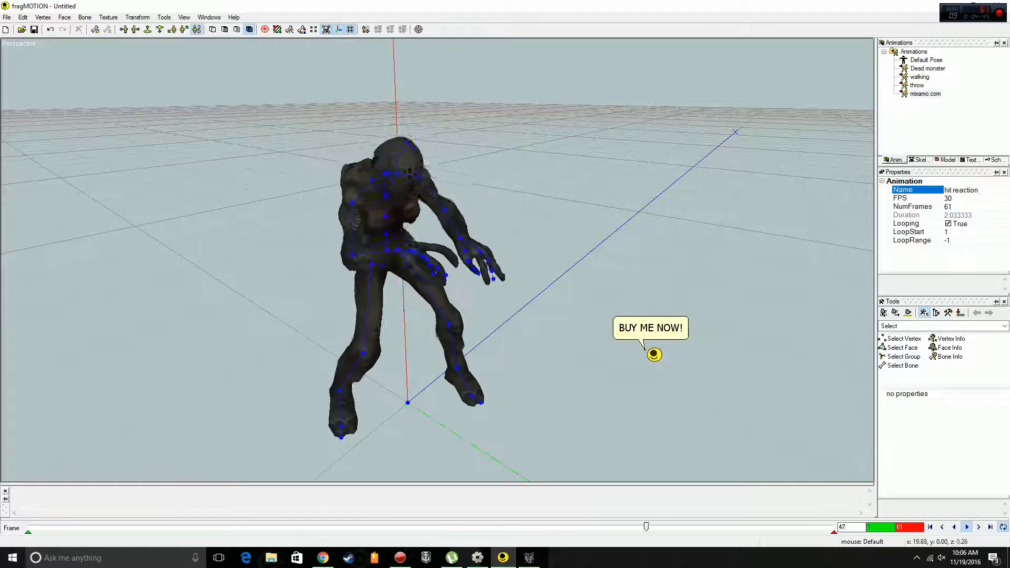
pyautogui.moveTo(427, 300); pyautogui.dragTo(443, 274, button='middle')
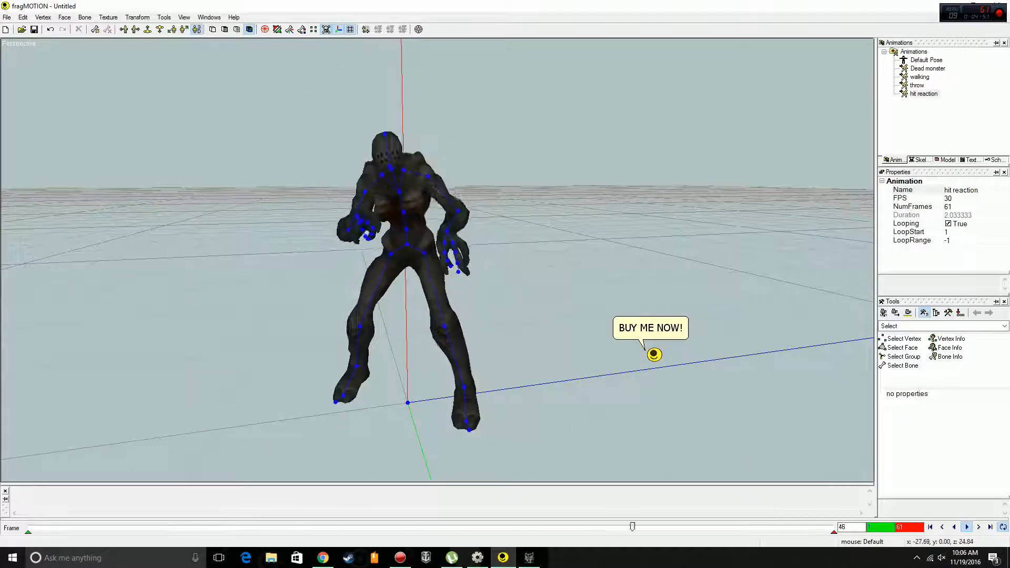
# Preview the default pose and the Dead monster, walking, throw and hit reaction animations one after another.
pyautogui.click(926, 60)
pyautogui.click(927, 68)
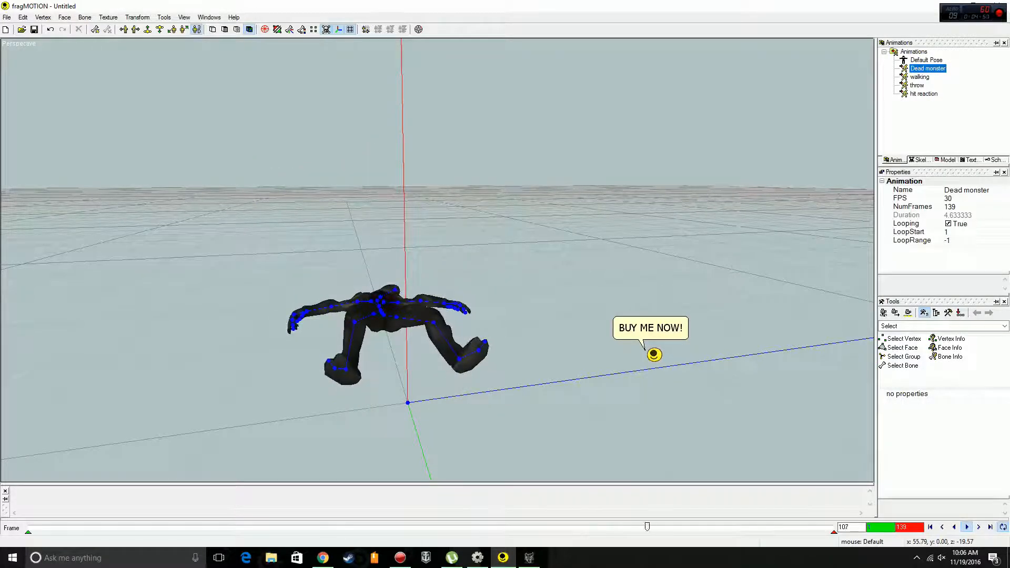
pyautogui.click(920, 77)
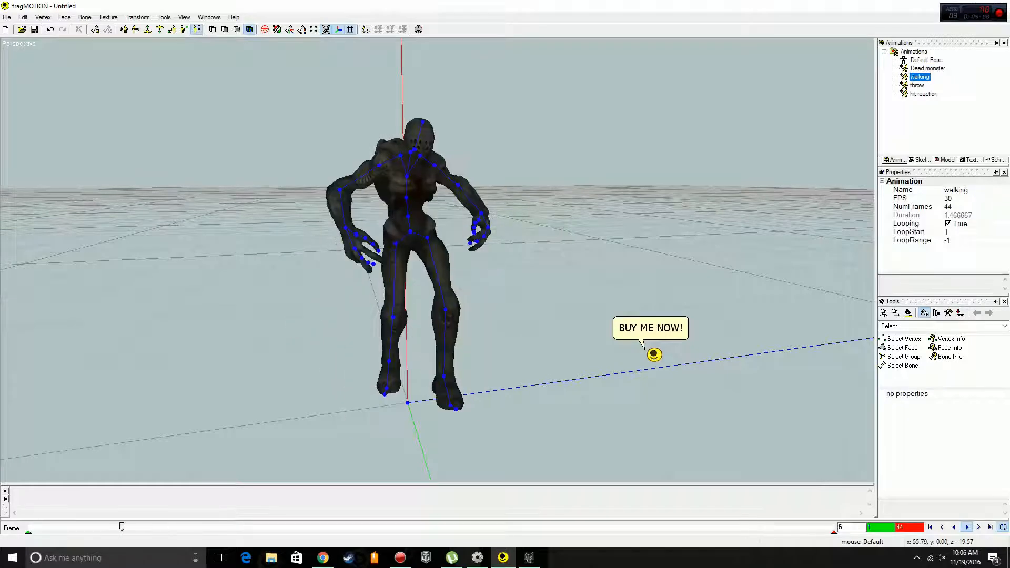
pyautogui.click(918, 85)
pyautogui.click(925, 94)
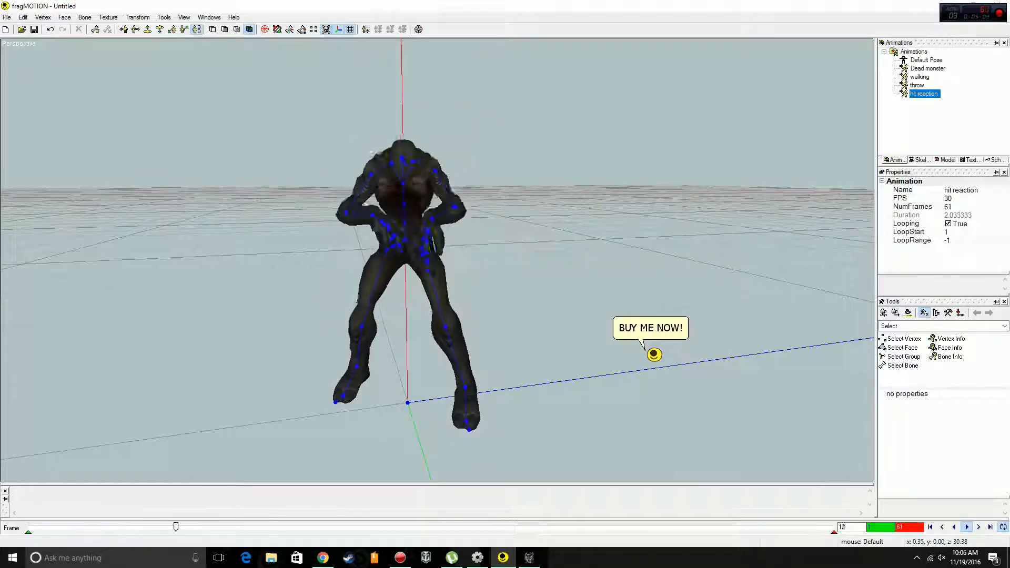
pyautogui.hotkey('alt', 'f')
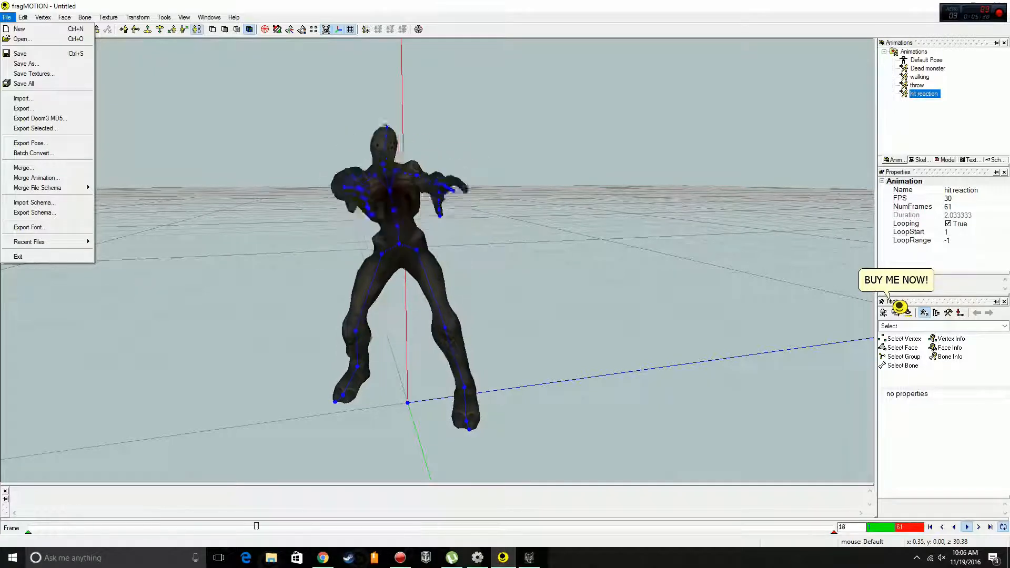
pyautogui.click(324, 558)
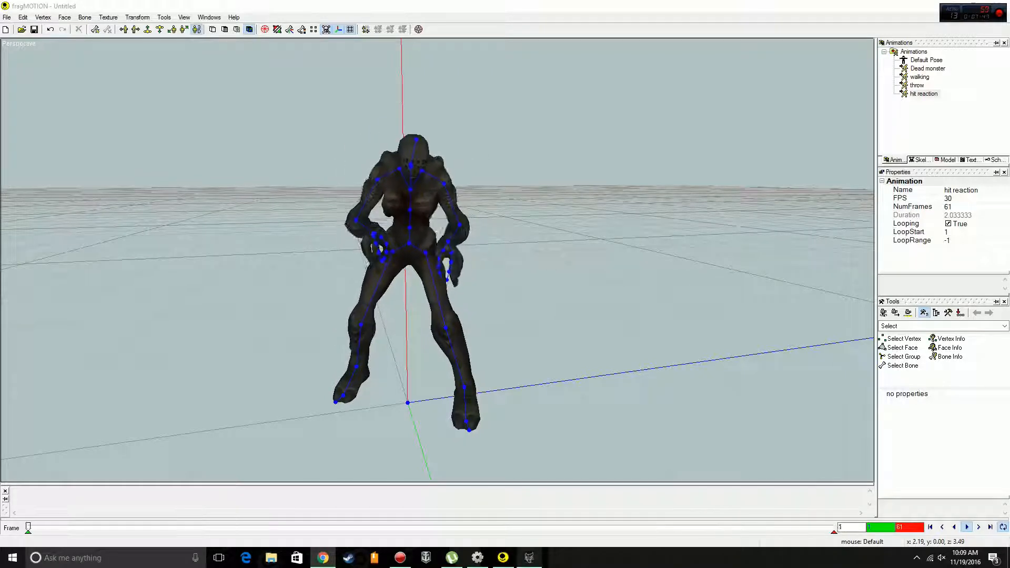
# Switch to FBX Converter and add zombie_idle.fbx from the Downloads folder to the source files.
pyautogui.hotkey('alt', 'Tab')
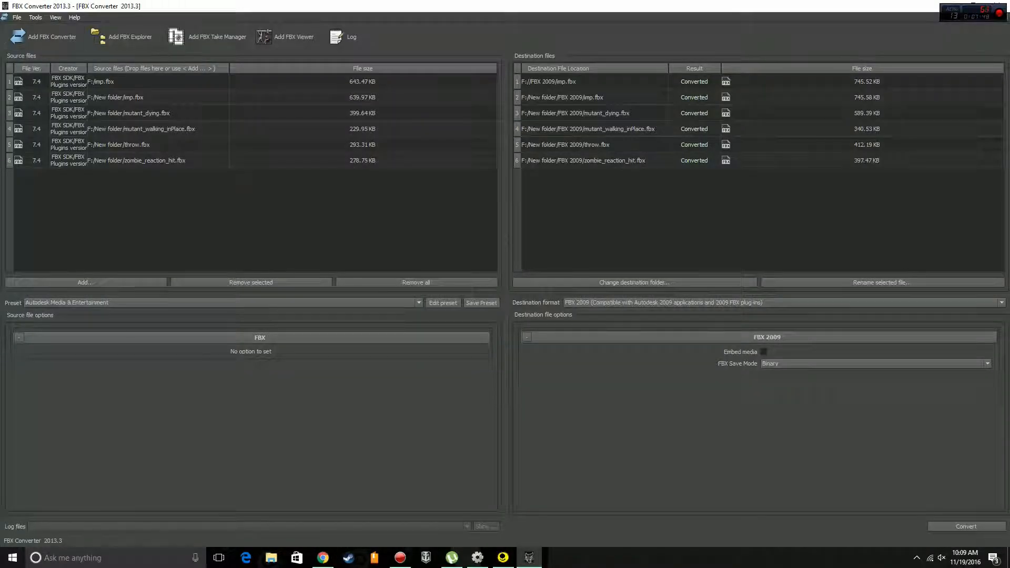
pyautogui.click(84, 283)
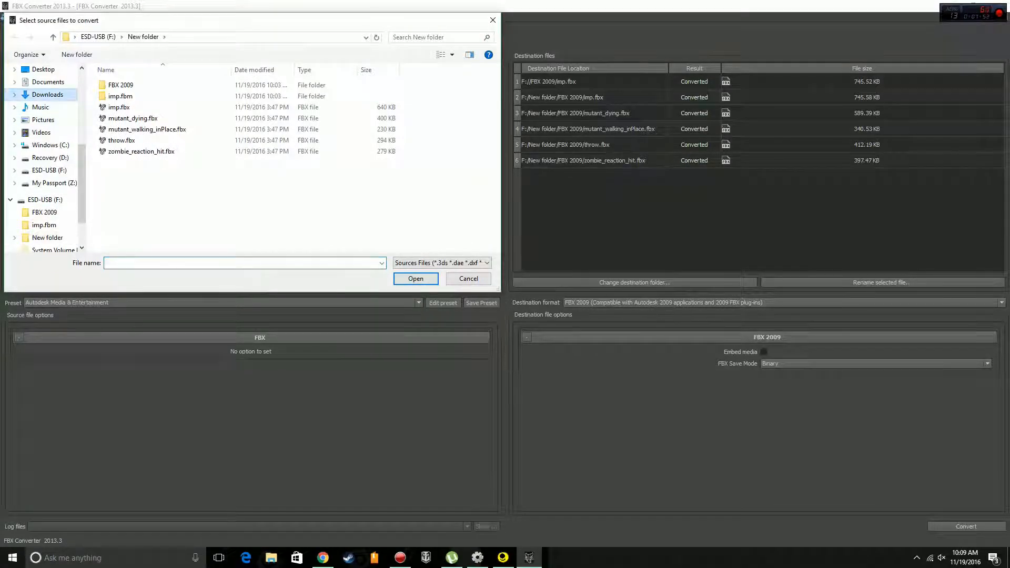
pyautogui.click(48, 94)
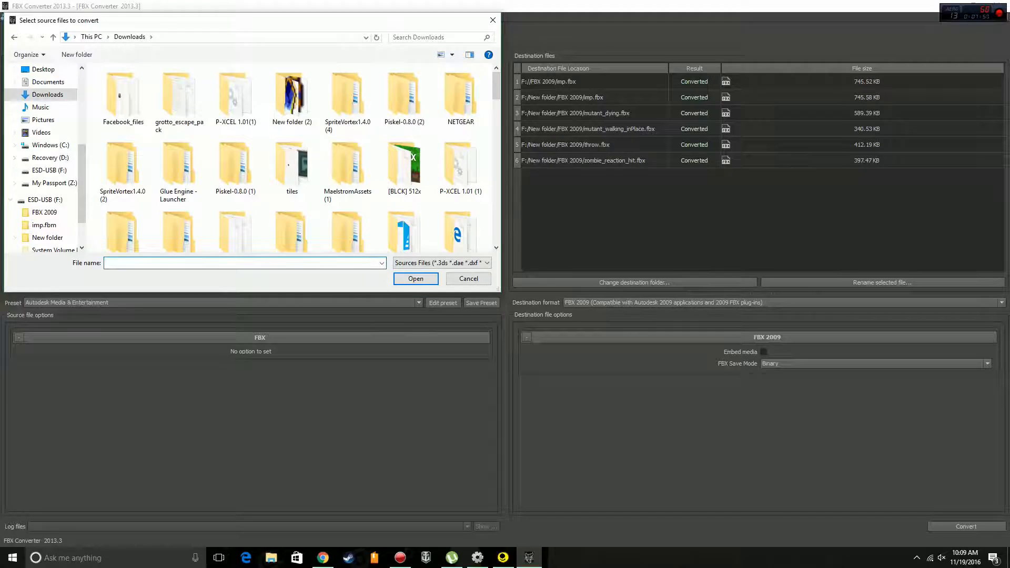
pyautogui.write('zombie')
pyautogui.press('Down')
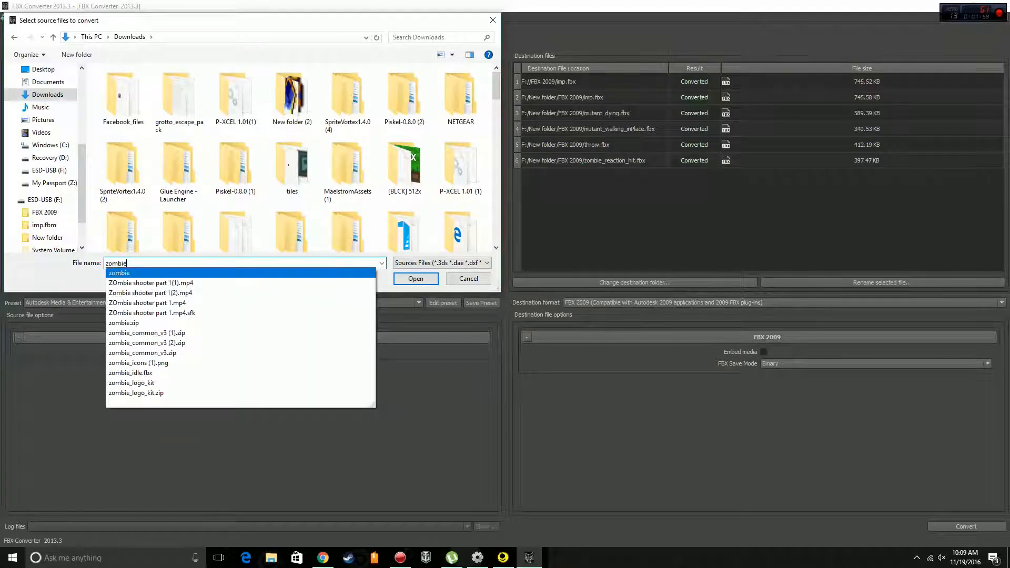
pyautogui.press('Down')
pyautogui.press('Down')
pyautogui.press('Down')
pyautogui.press('Down')
pyautogui.press('Down')
pyautogui.press('Down')
pyautogui.press('Down')
pyautogui.press('Down')
pyautogui.press('Down')
pyautogui.press('Down')
pyautogui.press('Down')
pyautogui.press('Down')
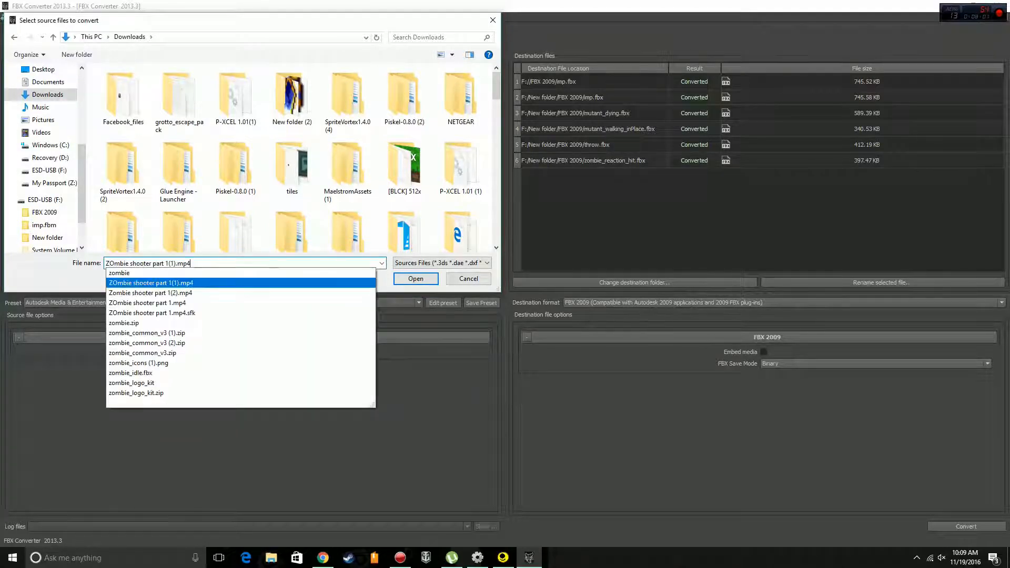
pyautogui.press('Up')
pyautogui.press('Up')
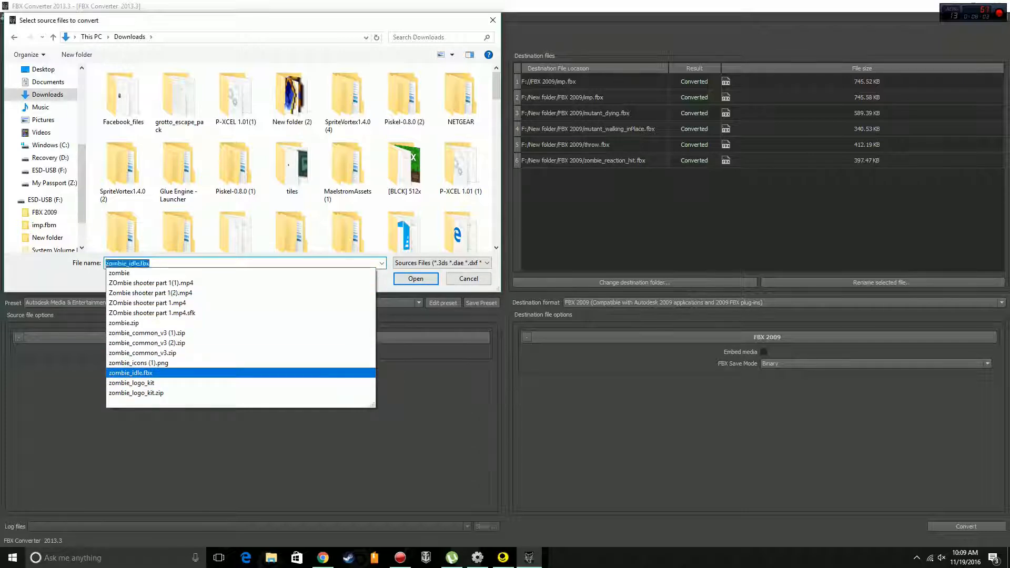
pyautogui.press('Return')
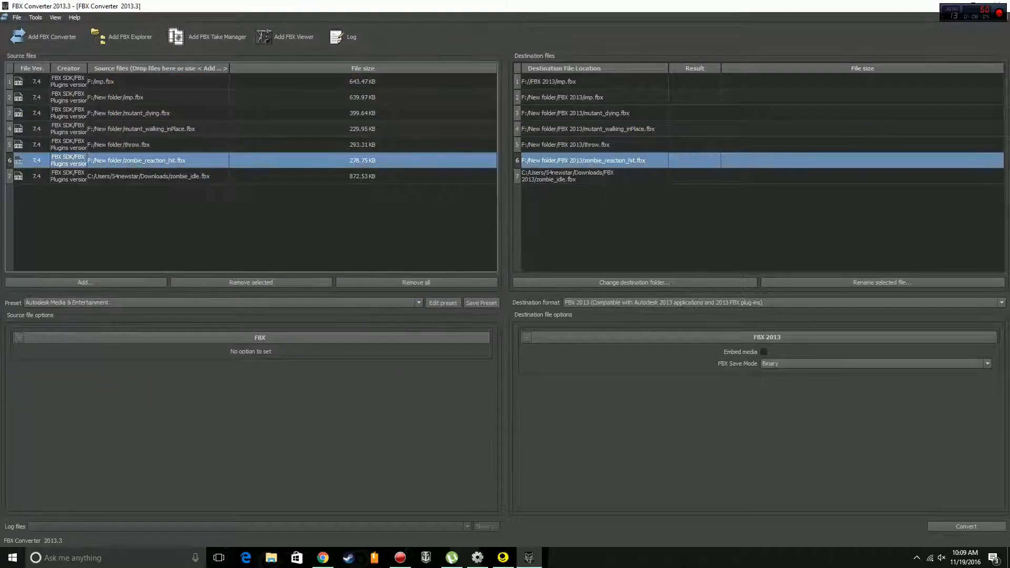
# Remove all files from the converter's source list.
pyautogui.click(158, 81)
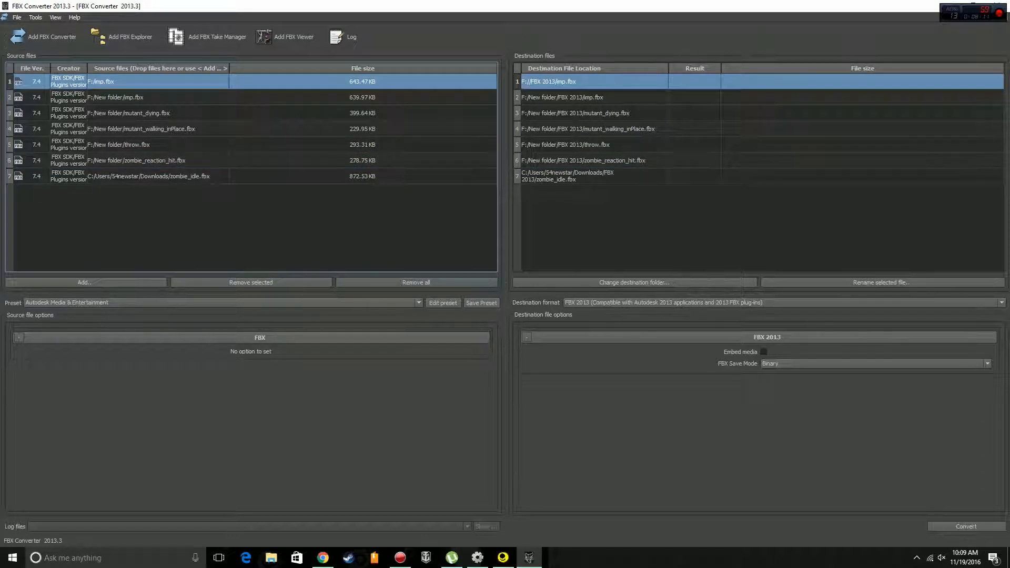
pyautogui.click(158, 176)
pyautogui.click(417, 282)
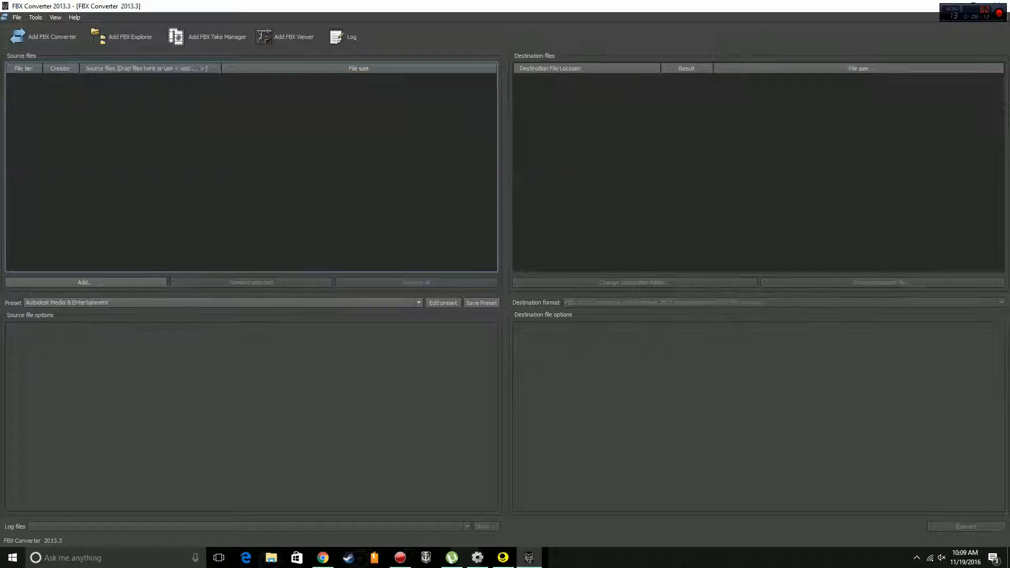
# Add only zombie_idle.fbx from the Downloads folder to the emptied source list.
pyautogui.click(86, 283)
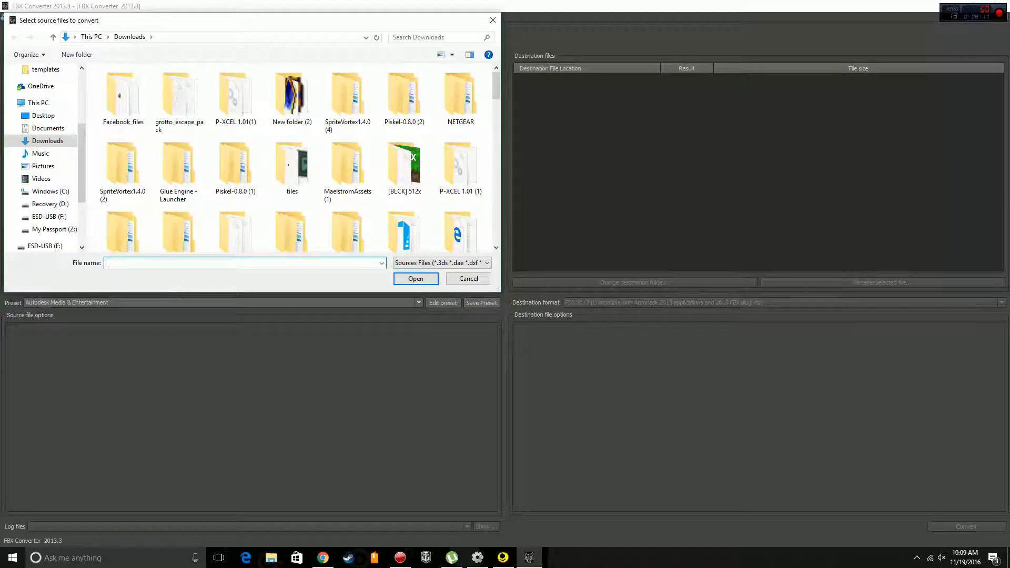
pyautogui.write('zombie')
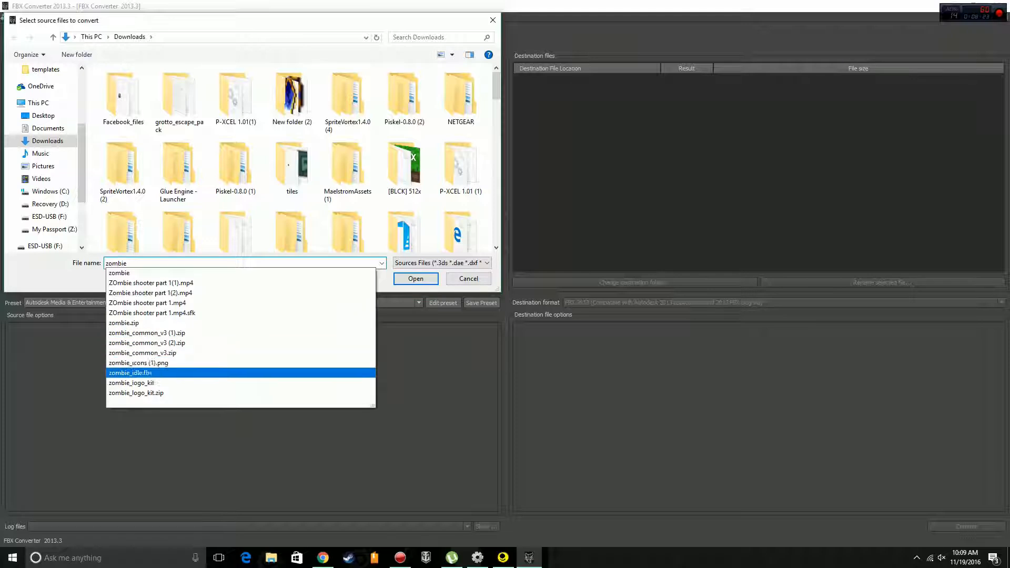
pyautogui.click(131, 373)
pyautogui.click(416, 279)
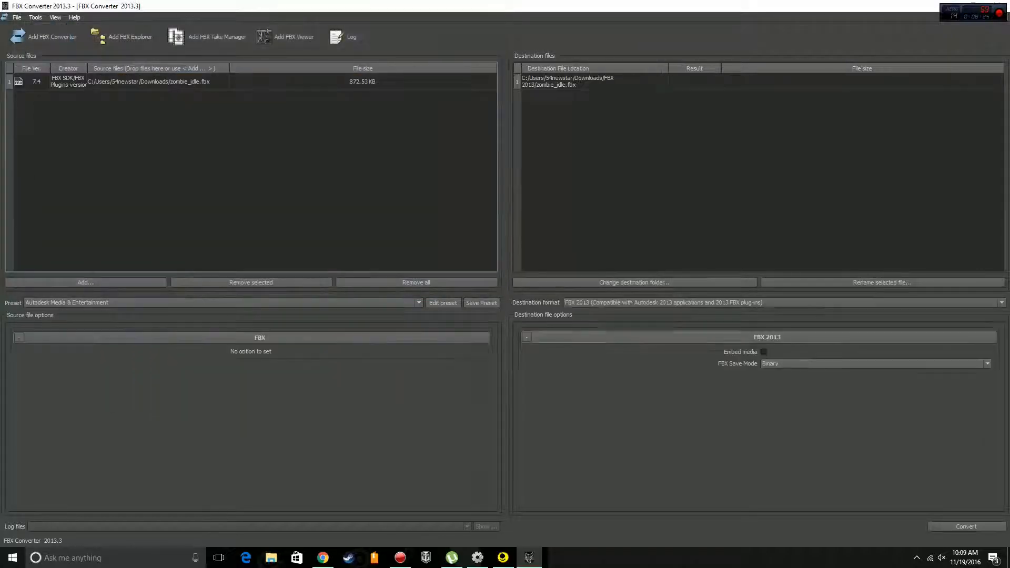
# Set the destination format to FBX 2009 and convert zombie_idle.fbx.
pyautogui.click(790, 303)
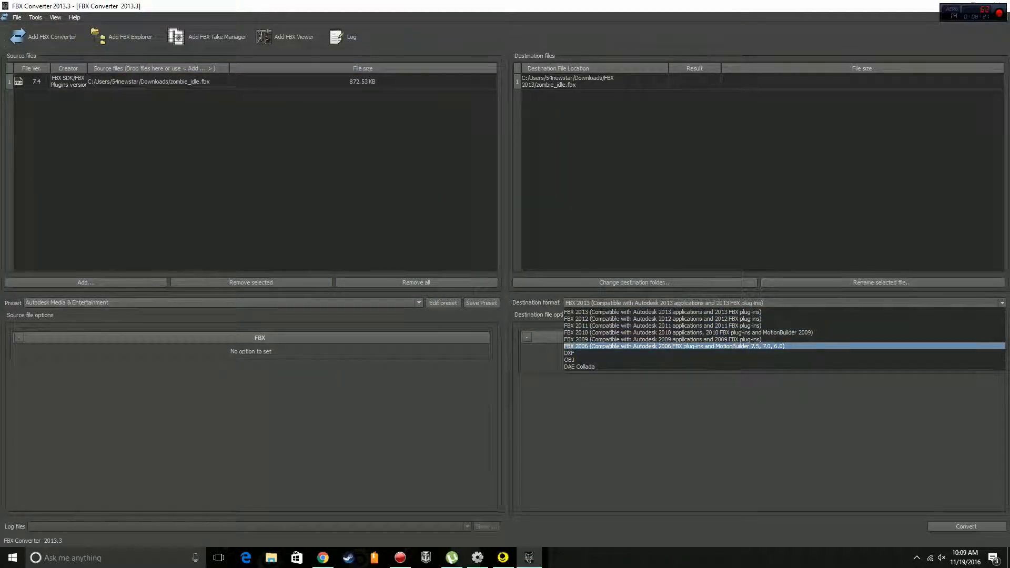
pyautogui.click(663, 340)
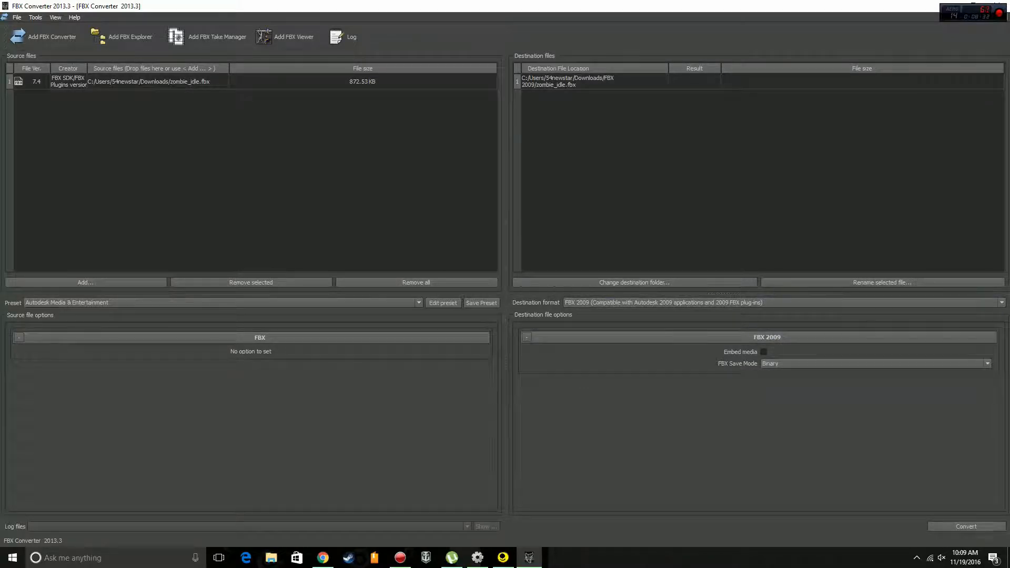
pyautogui.click(967, 526)
# Switch to fragMOTION and merge the animation from zombie_idle.fbx in the Downloads folder's FBX 2009 subfolder, matching bones by exact name.
pyautogui.click(504, 558)
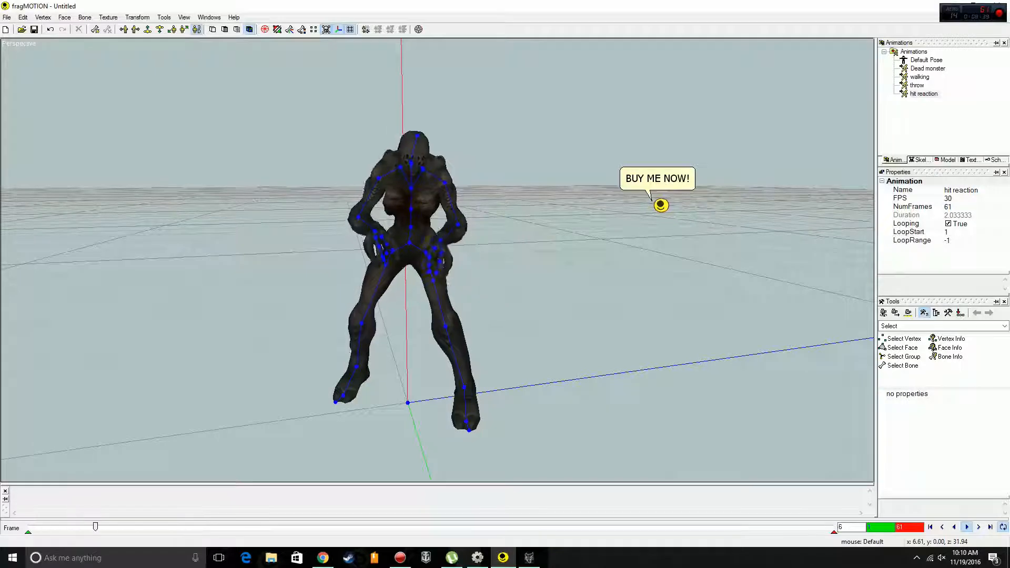
pyautogui.click(7, 17)
pyautogui.click(32, 176)
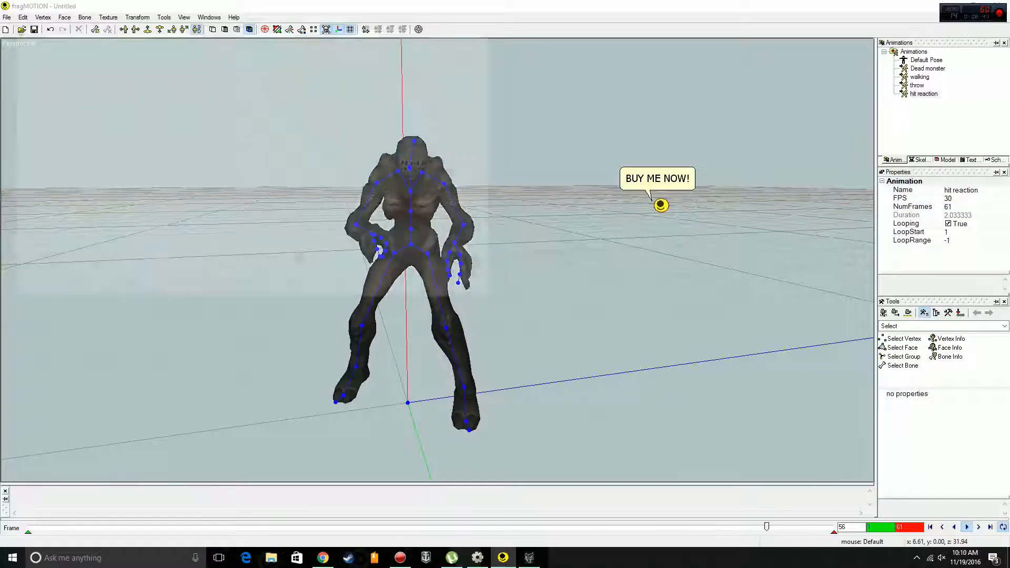
pyautogui.click(47, 105)
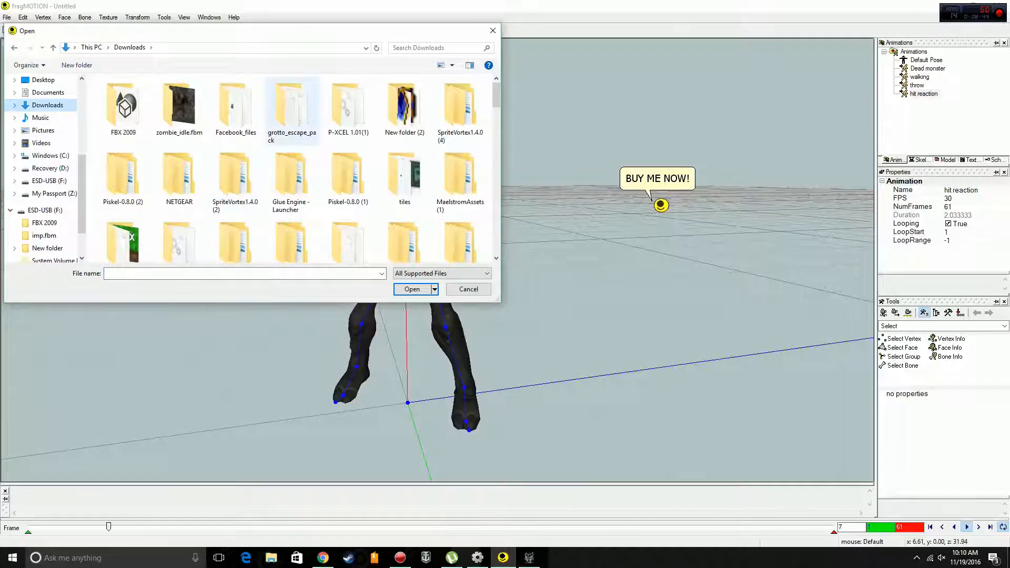
pyautogui.doubleClick(124, 107)
pyautogui.click(130, 96)
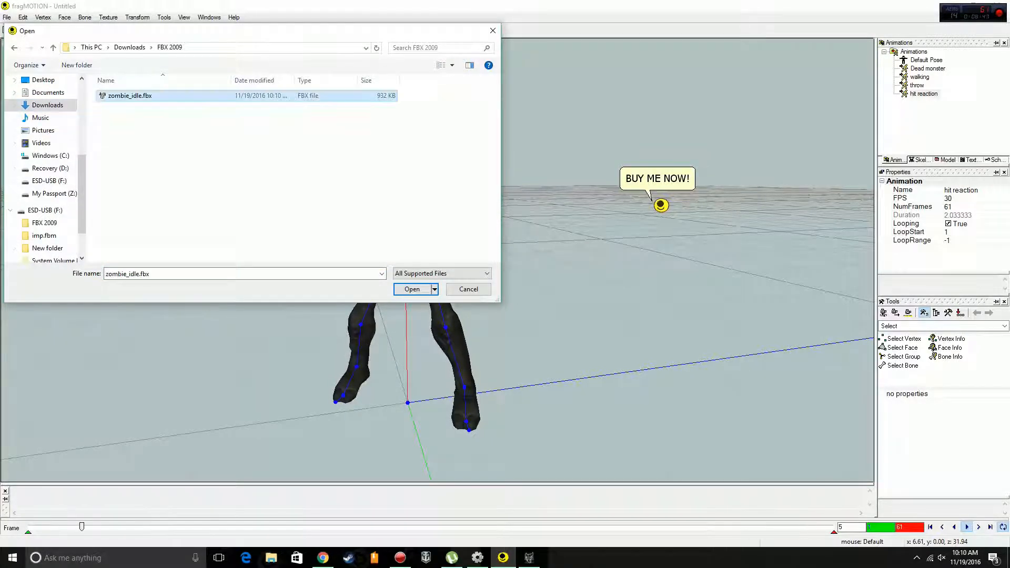
pyautogui.press('Return')
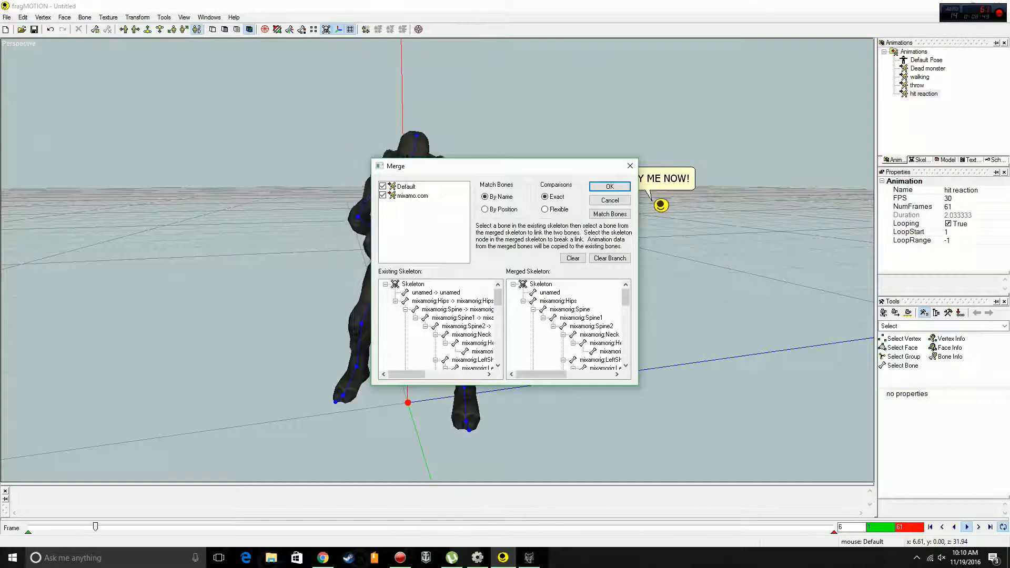
pyautogui.press('Return')
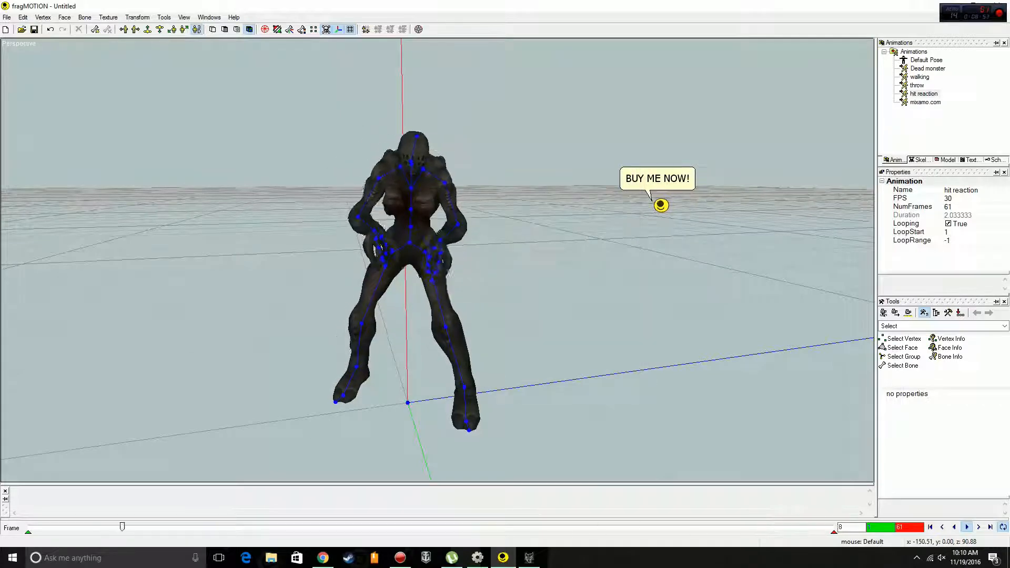
# Rename the mixamo.com animation to idle and play it back with looping enabled.
pyautogui.click(926, 102)
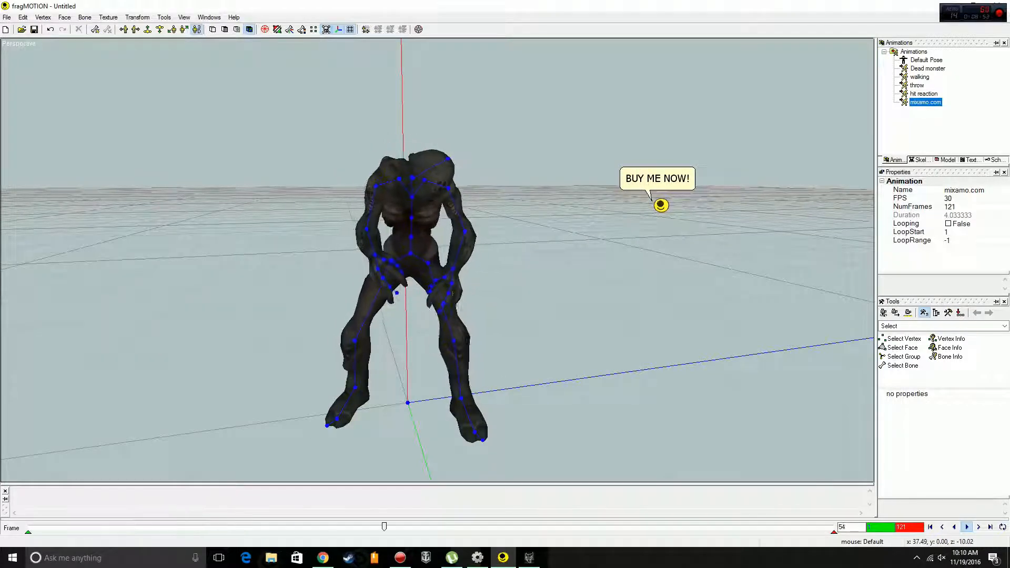
pyautogui.click(964, 190)
pyautogui.write('idle')
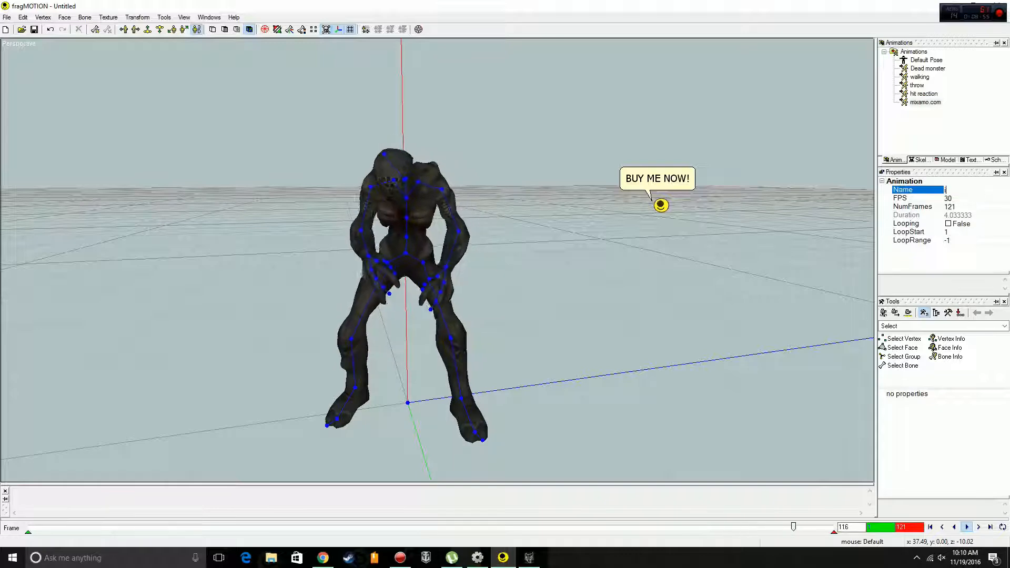
pyautogui.press('Return')
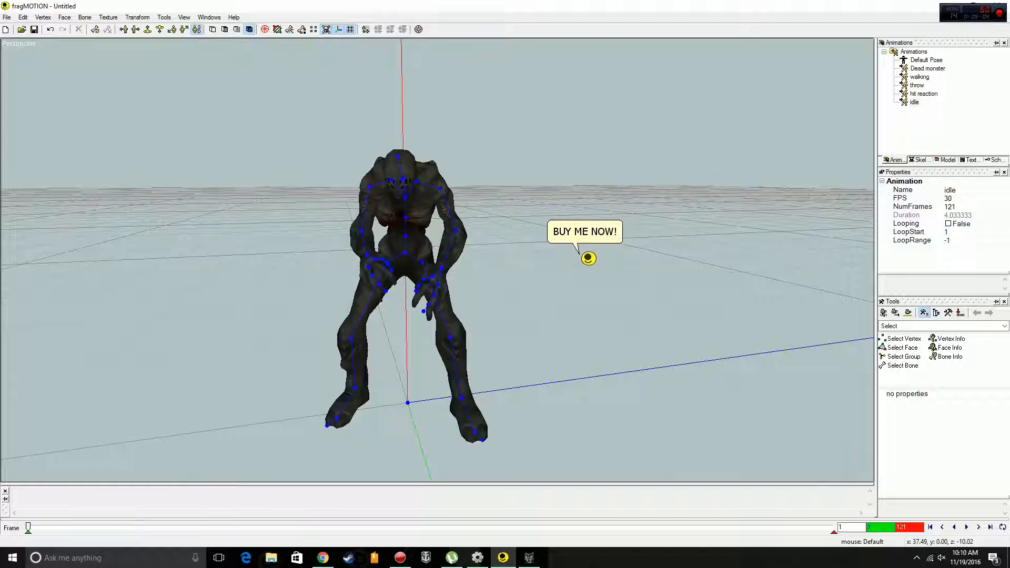
pyautogui.click(967, 528)
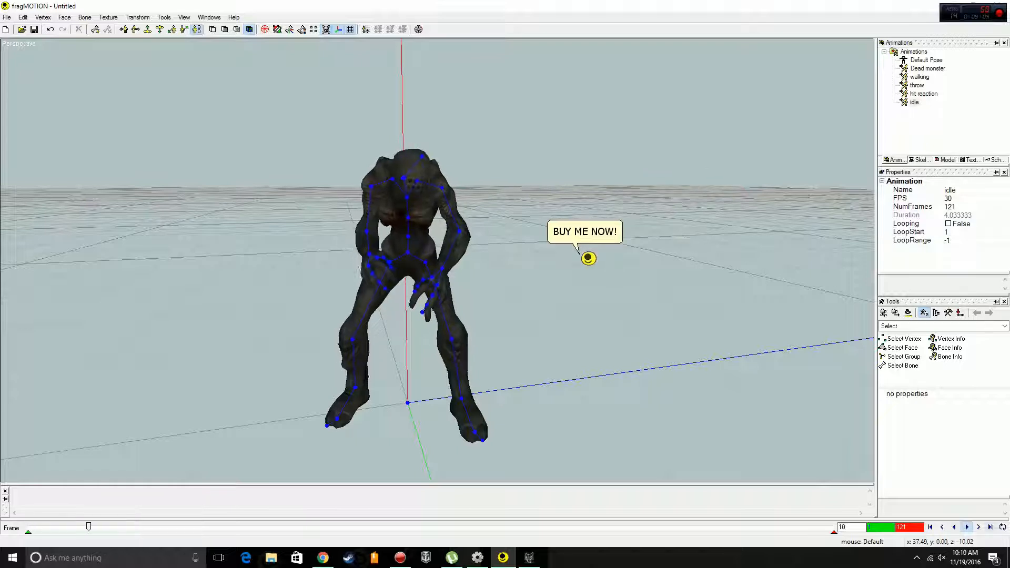
pyautogui.click(1003, 527)
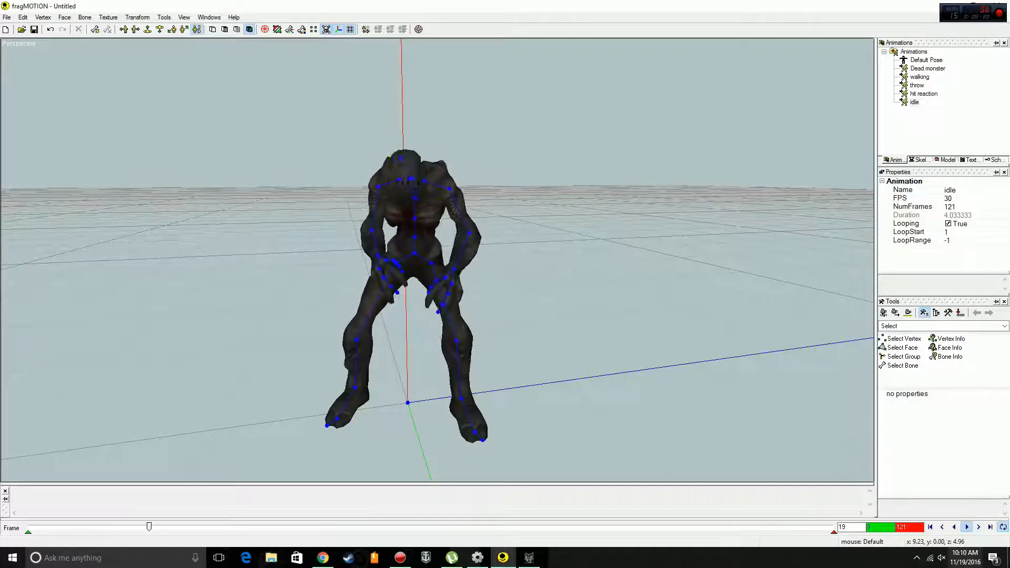
# Launch CopperCube 5 through Steam with the project fps part 2.ccb, allowing the launch with its optional parameters.
pyautogui.click(918, 558)
pyautogui.click(917, 558)
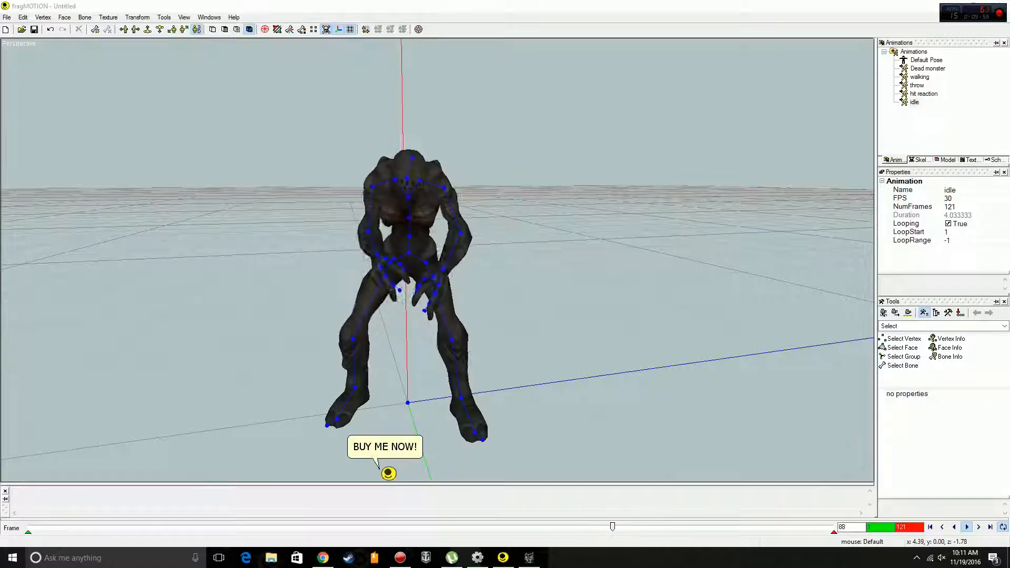
pyautogui.click(917, 558)
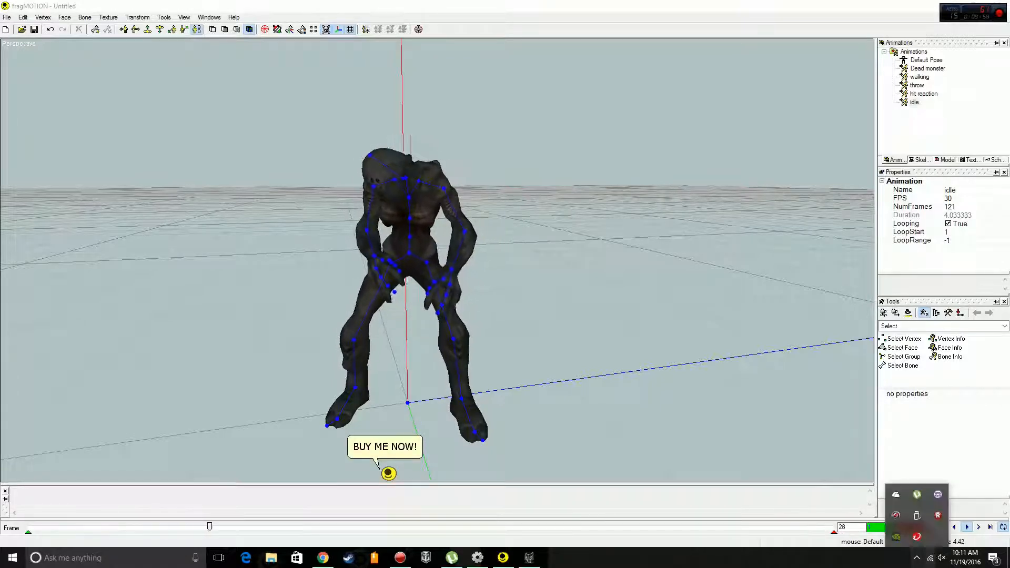
pyautogui.click(917, 558)
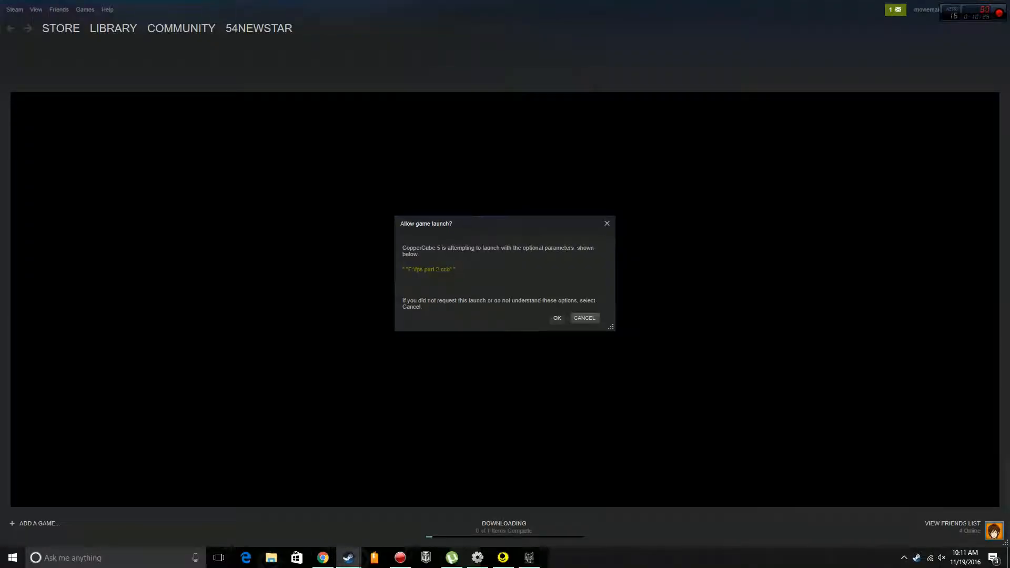
pyautogui.press('Return')
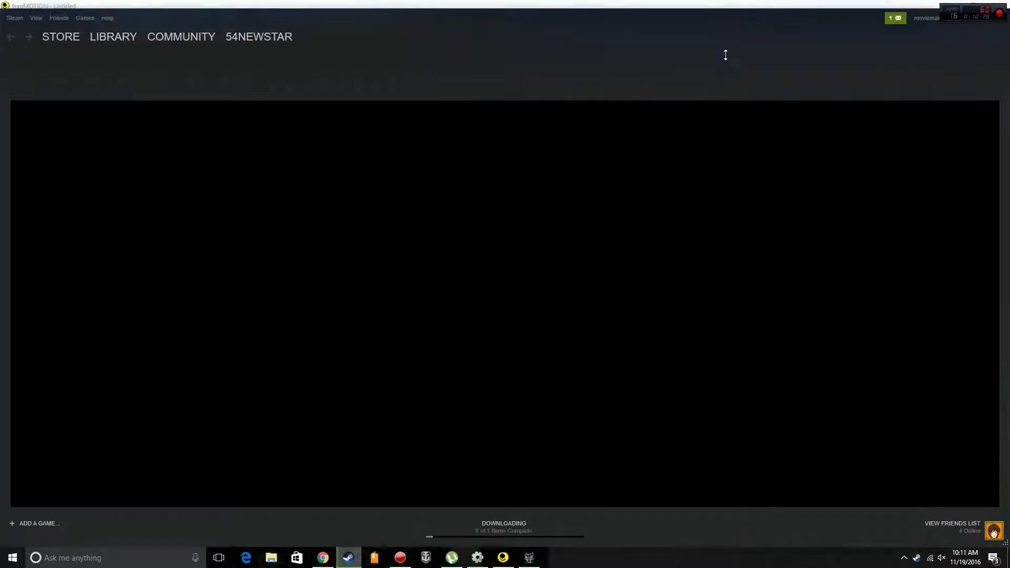
pyautogui.doubleClick(724, 54)
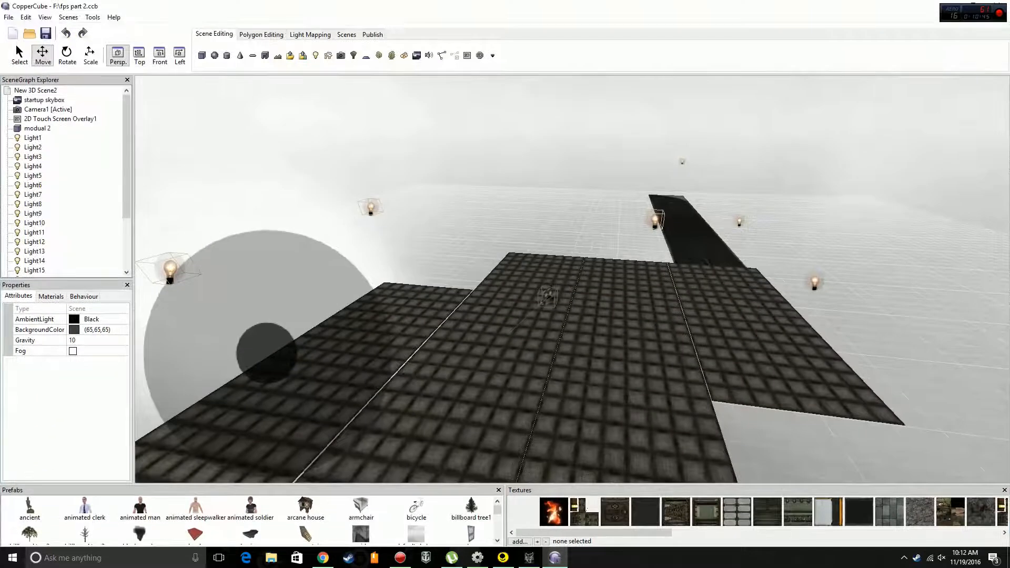
# Examine the rooms, lights and characters throughout the fps part 2.ccb scene.
pyautogui.press('Up')
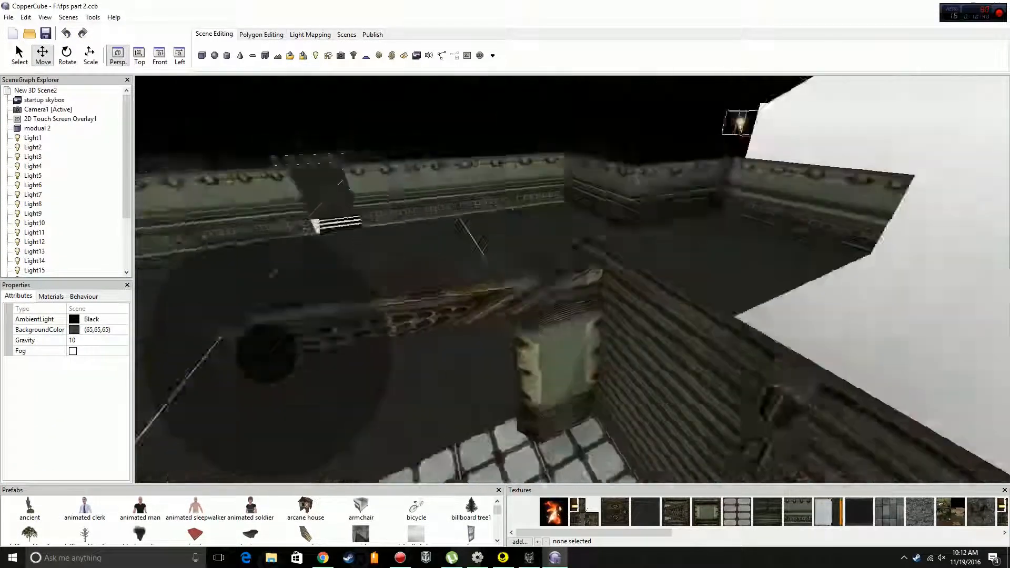
pyautogui.press('Down')
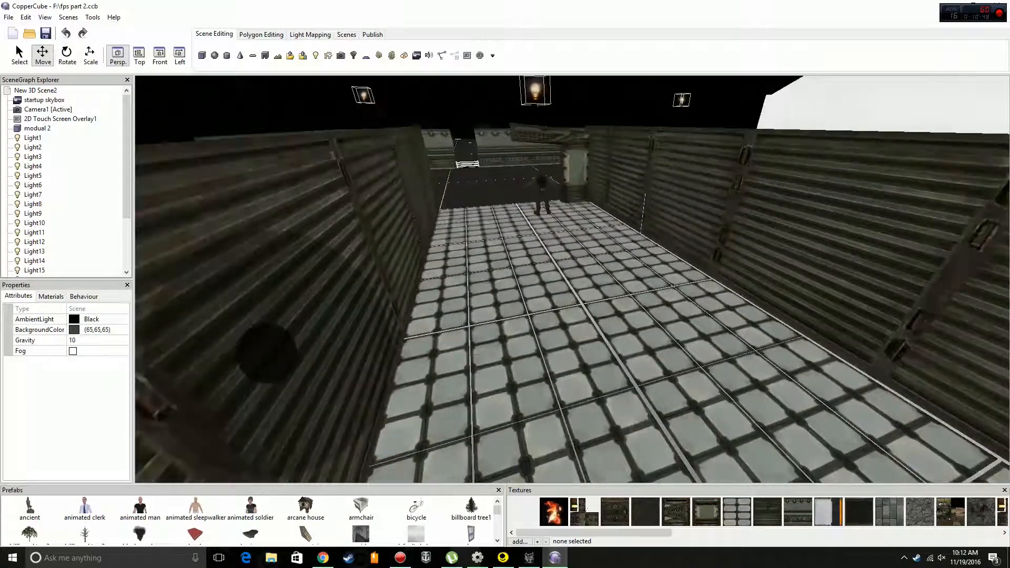
pyautogui.press('Down')
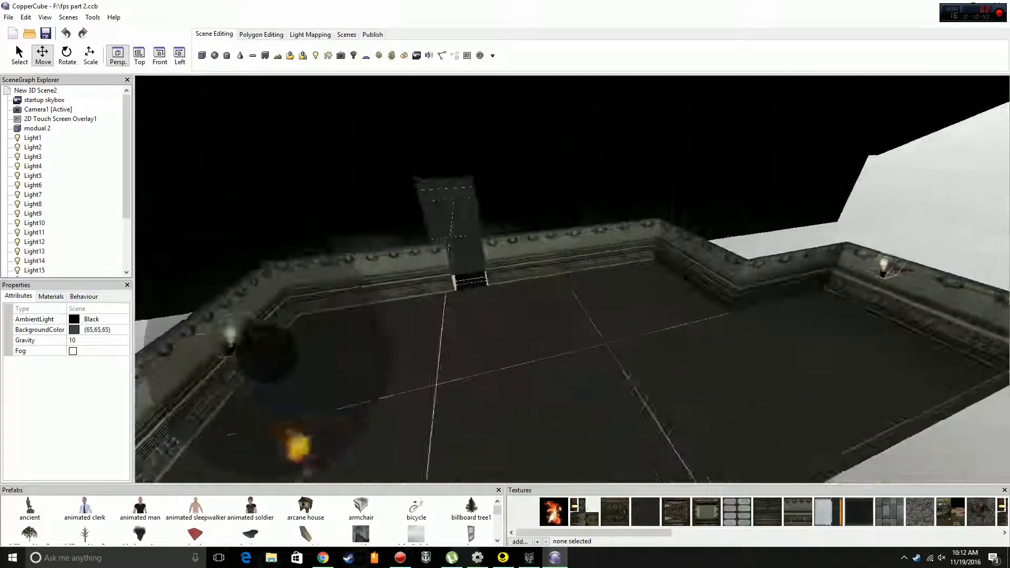
pyautogui.press('Down')
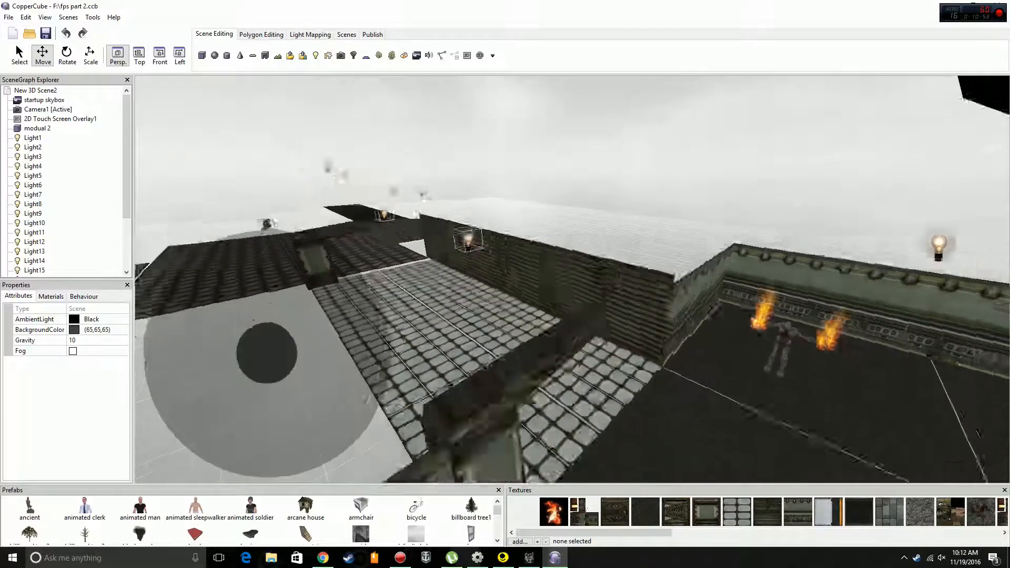
pyautogui.press('Up')
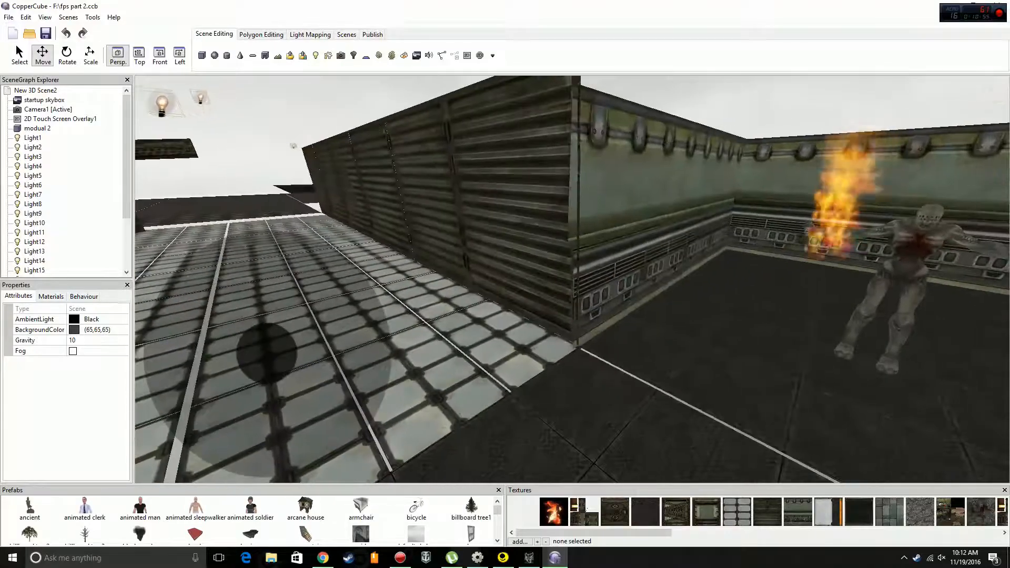
pyautogui.press('Down')
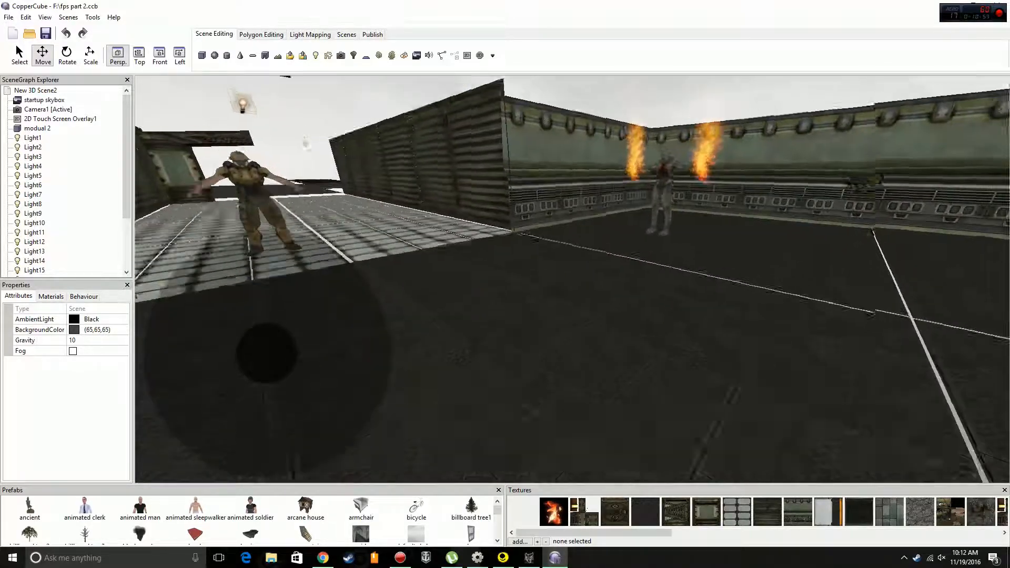
pyautogui.press('Down')
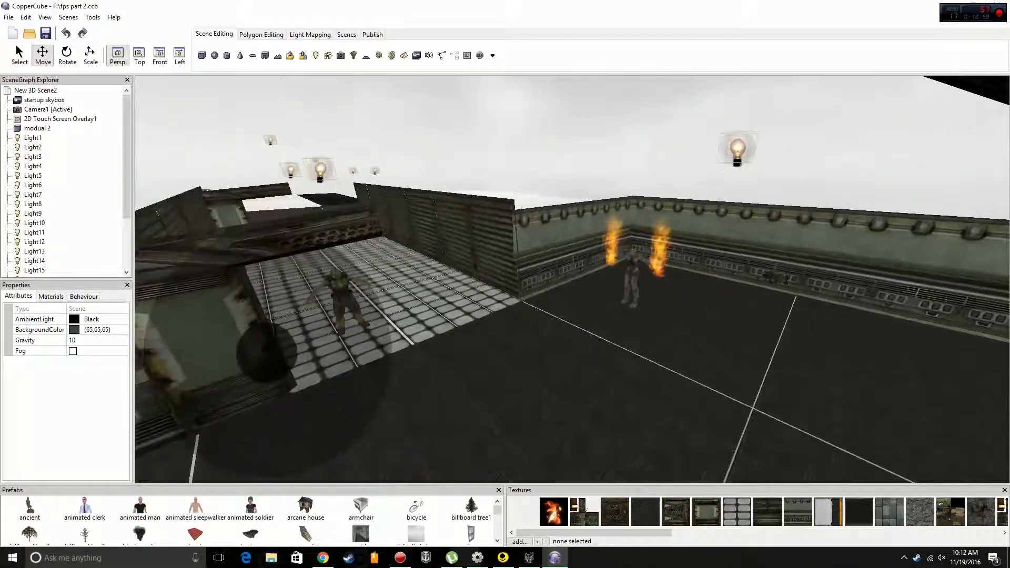
# Open the recent project DeadSpace clone tutorial.ccb from the Desktop, discarding changes to the current file.
pyautogui.hotkey('alt', 'f')
pyautogui.press('Down')
pyautogui.press('Down')
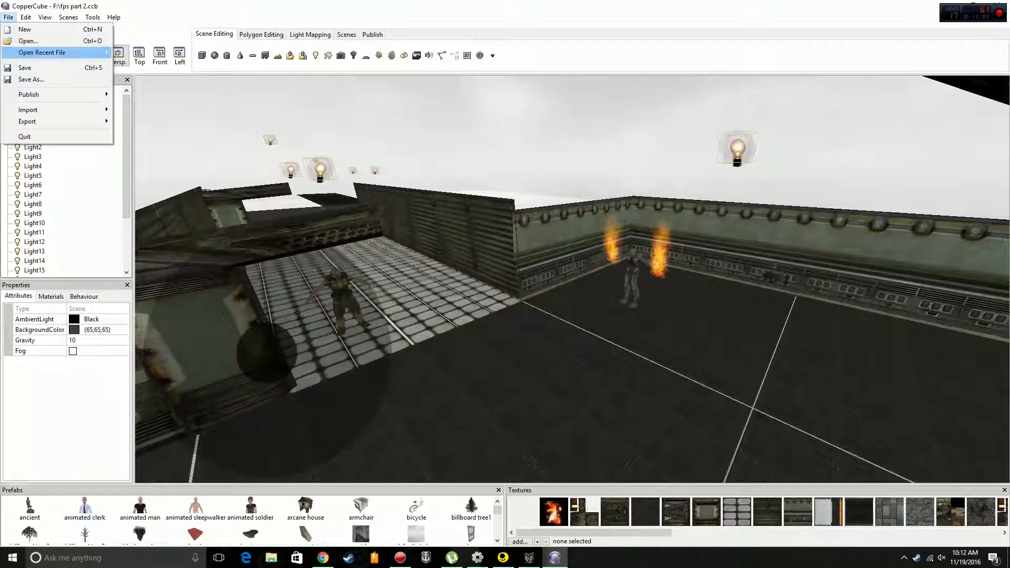
pyautogui.press('Right')
pyautogui.press('Down')
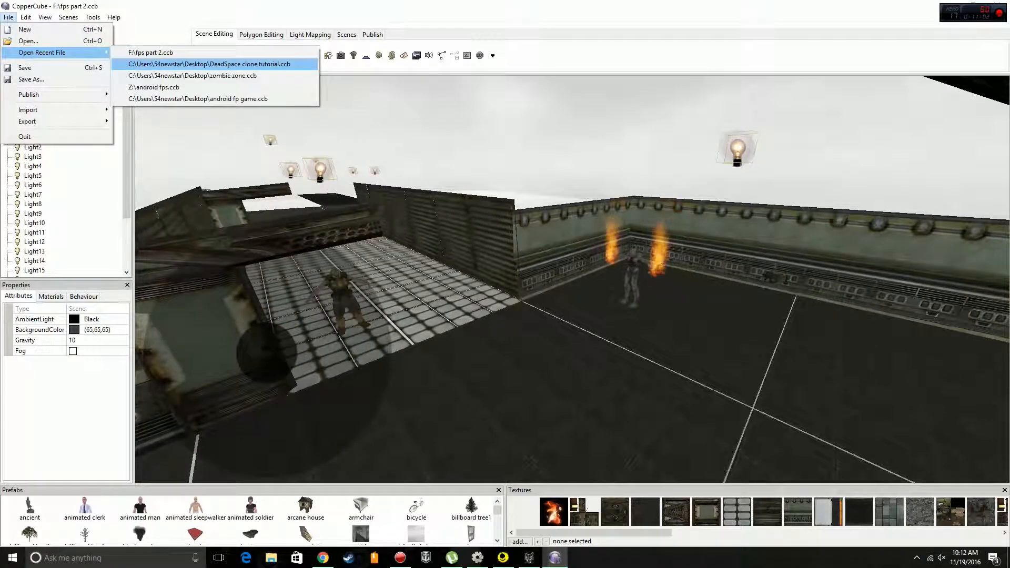
pyautogui.press('Return')
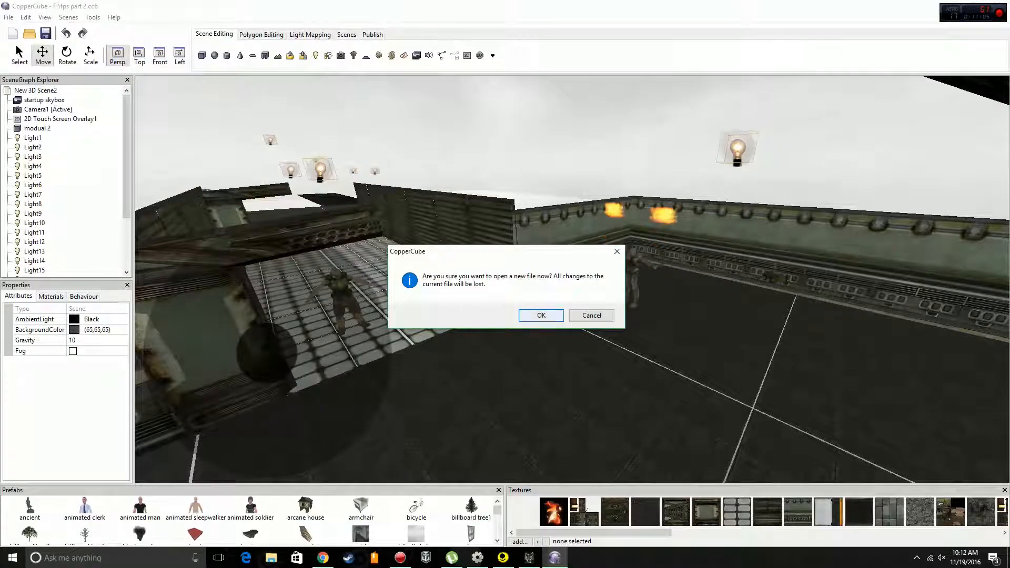
pyautogui.press('Return')
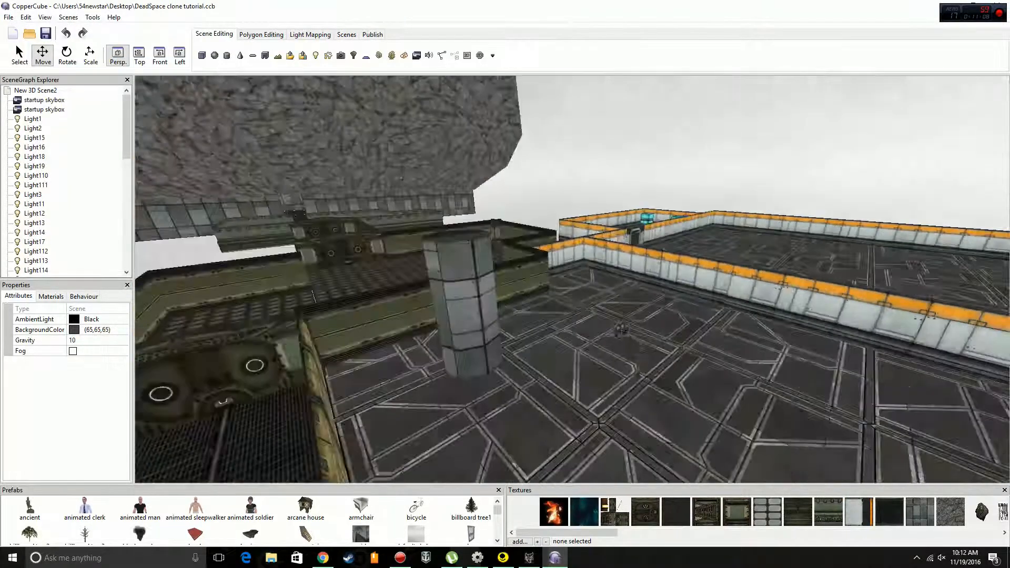
# Select the imp2 mesh standing beside the camera and look through the modification commands available for it.
pyautogui.moveTo(571, 279); pyautogui.dragTo(494, 300, button='right')
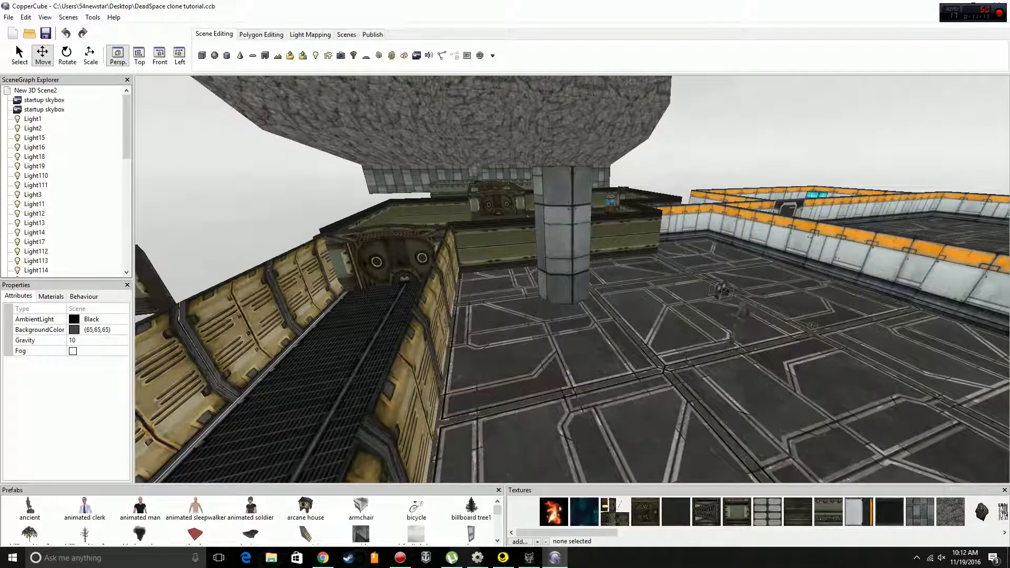
pyautogui.rightClick(623, 288)
pyautogui.click(617, 286)
pyautogui.moveTo(617, 286); pyautogui.dragTo(567, 245, button='middle')
pyautogui.moveTo(332, 229); pyautogui.dragTo(673, 234, button='right')
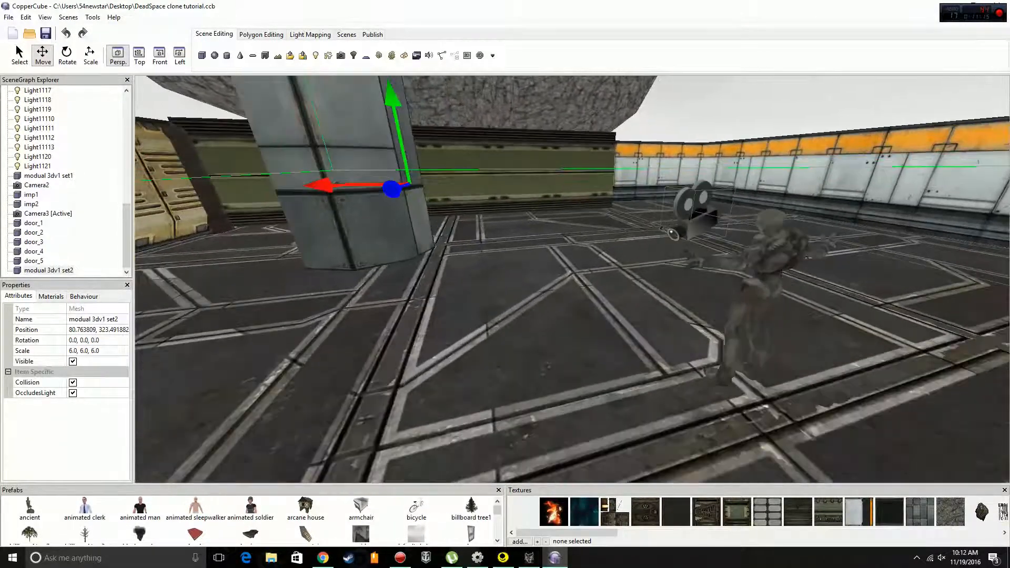
pyautogui.click(673, 233)
pyautogui.rightClick(769, 259)
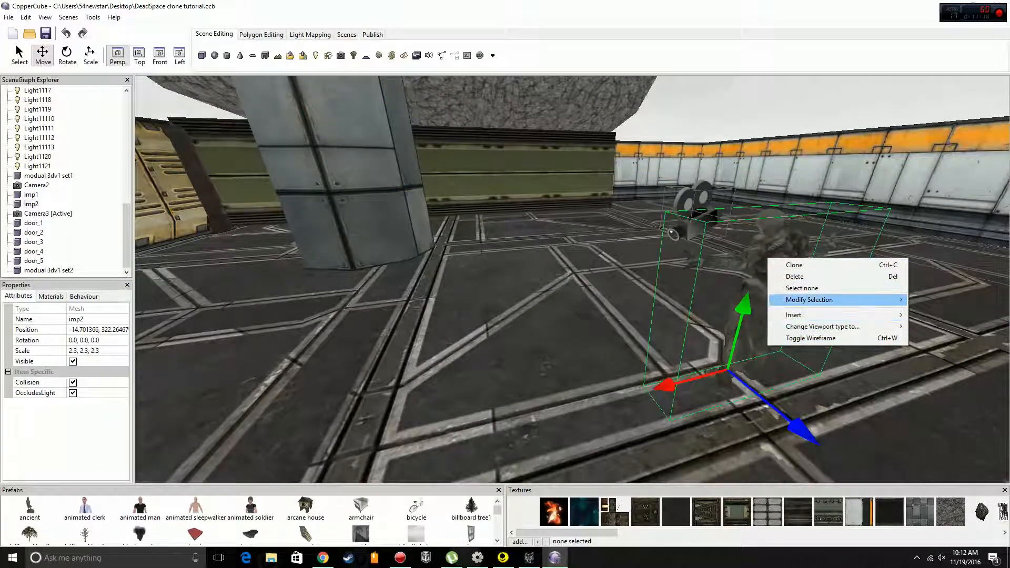
pyautogui.moveTo(821, 300)
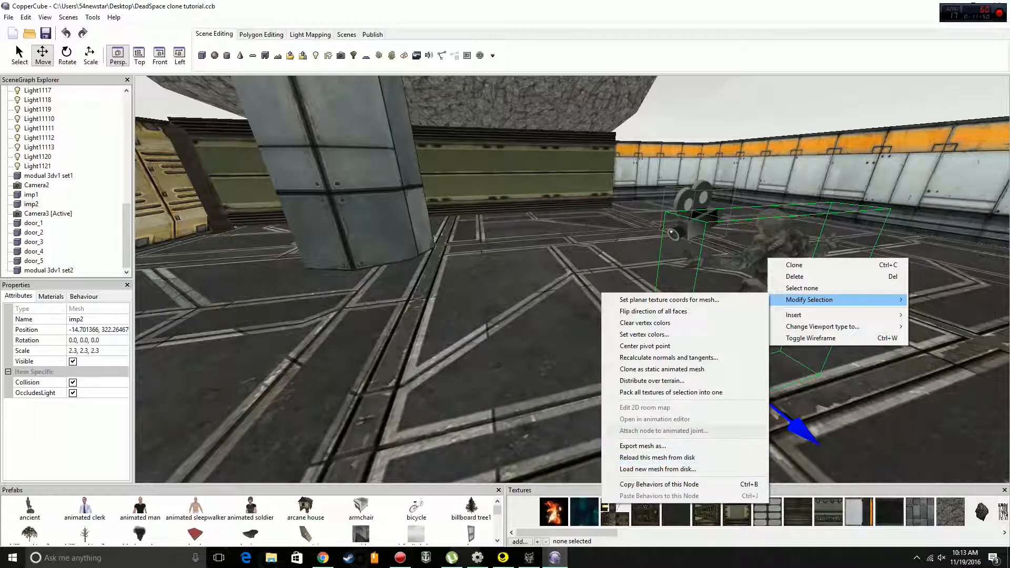
# Switch to fragMOTION and export the animated character to the ESD-USB (F:) drive as the Milkshape3D file imp.ms3d.
pyautogui.click(503, 558)
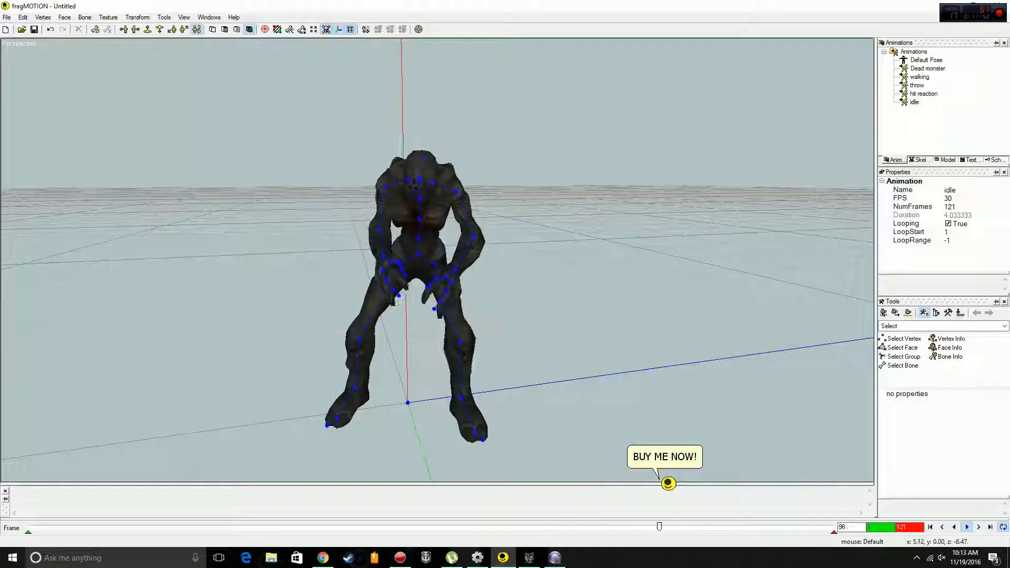
pyautogui.hotkey('alt', 'f')
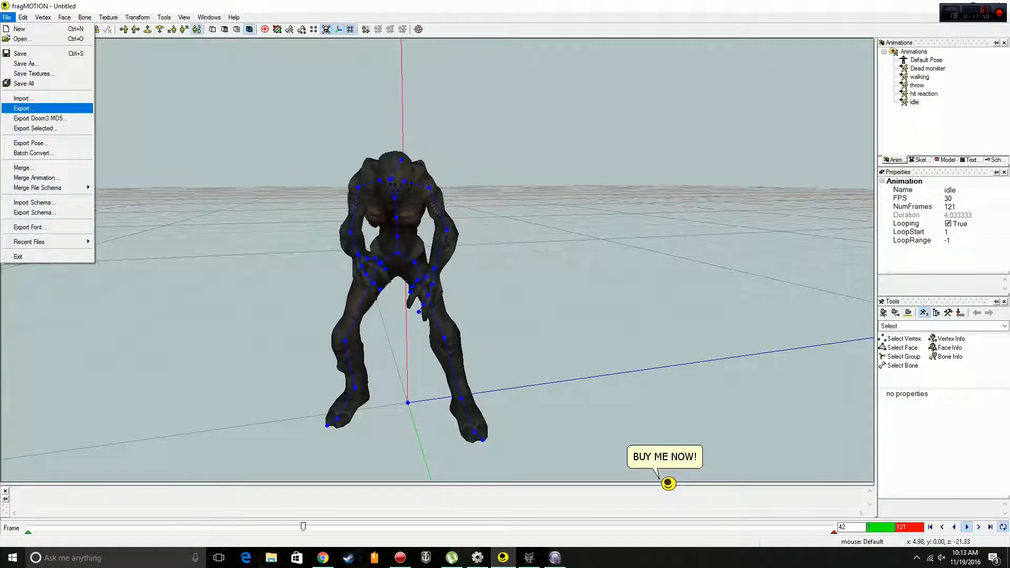
pyautogui.press('Return')
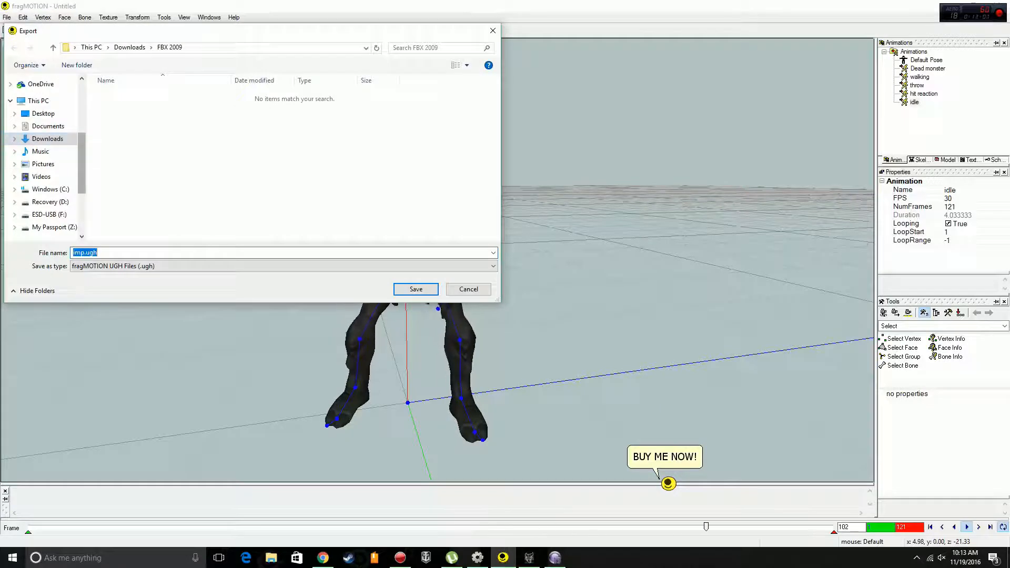
pyautogui.click(48, 214)
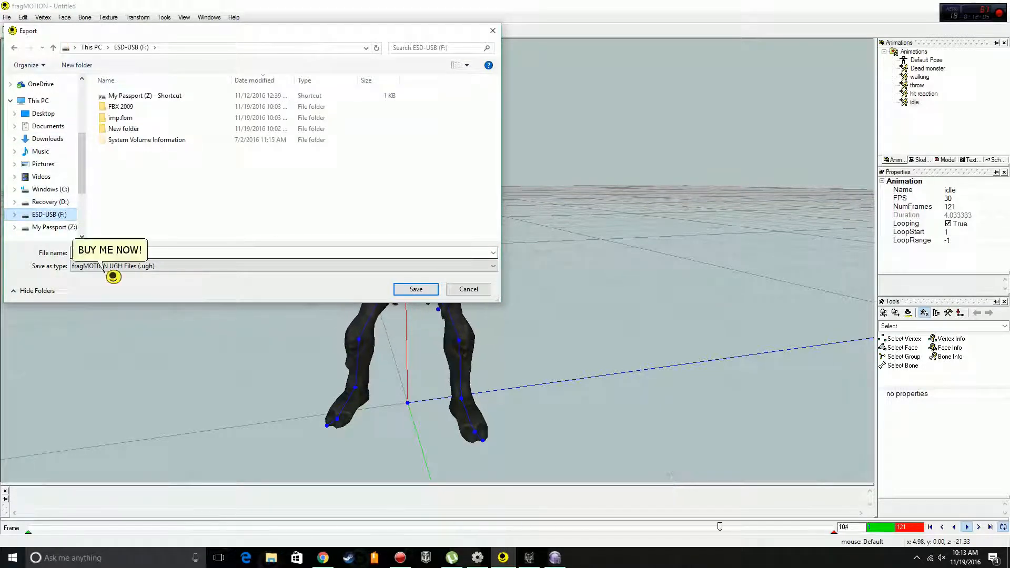
pyautogui.click(104, 266)
pyautogui.press('Down')
pyautogui.press('Down')
pyautogui.press('Down')
pyautogui.press('Down')
pyautogui.press('Down')
pyautogui.press('Down')
pyautogui.press('Down')
pyautogui.press('Down')
pyautogui.press('Down')
pyautogui.press('Down')
pyautogui.press('Down')
pyautogui.press('Down')
pyautogui.press('Down')
pyautogui.press('Down')
pyautogui.press('Down')
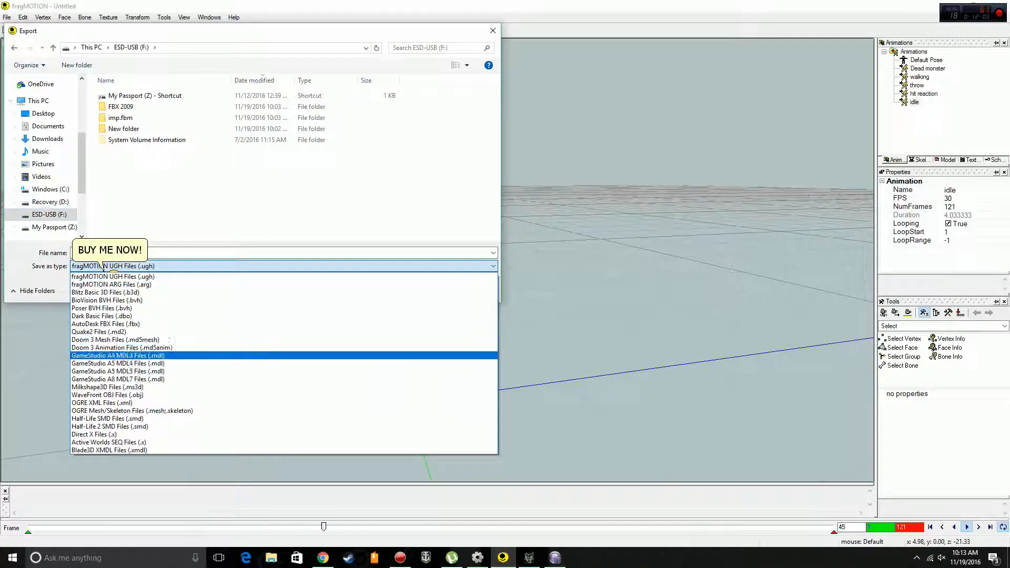
pyautogui.press('Up')
pyautogui.press('Return')
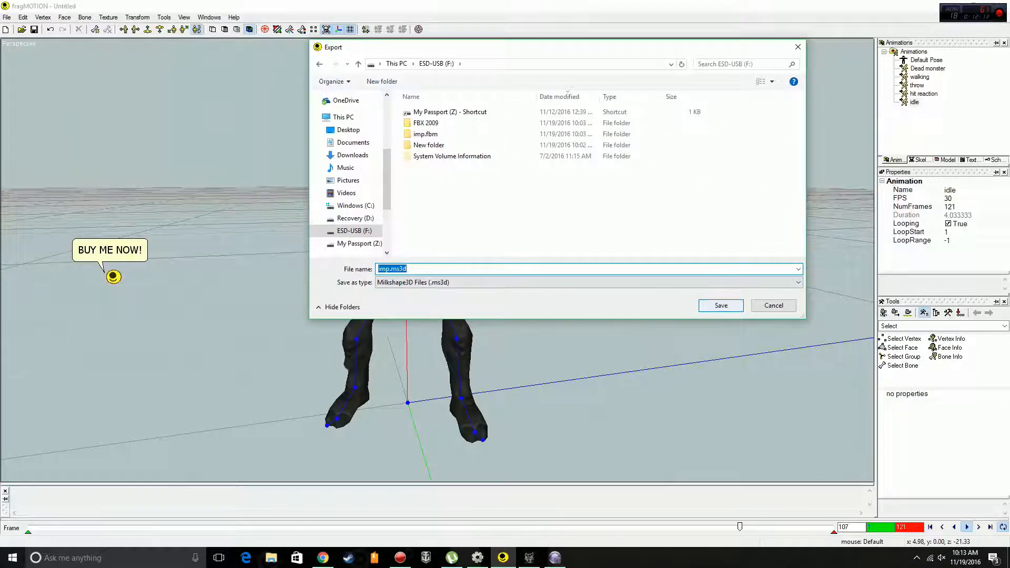
pyautogui.press('Return')
# Save the project on the ESD-USB (F:) drive as the fragMOTION file imp.ugh.
pyautogui.hotkey('alt', 'f')
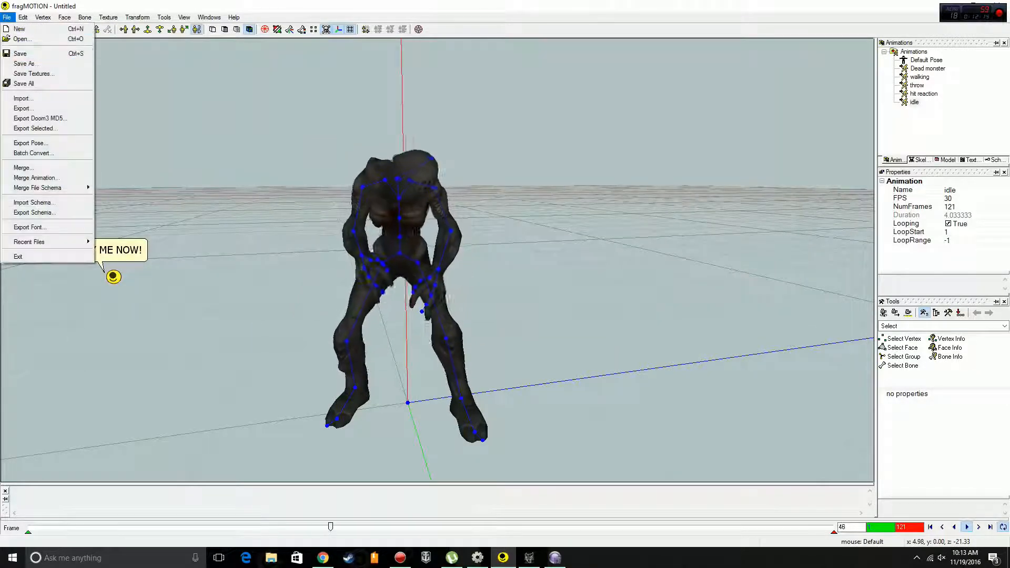
pyautogui.press('Up')
pyautogui.press('Up')
pyautogui.press('Up')
pyautogui.press('Up')
pyautogui.press('Return')
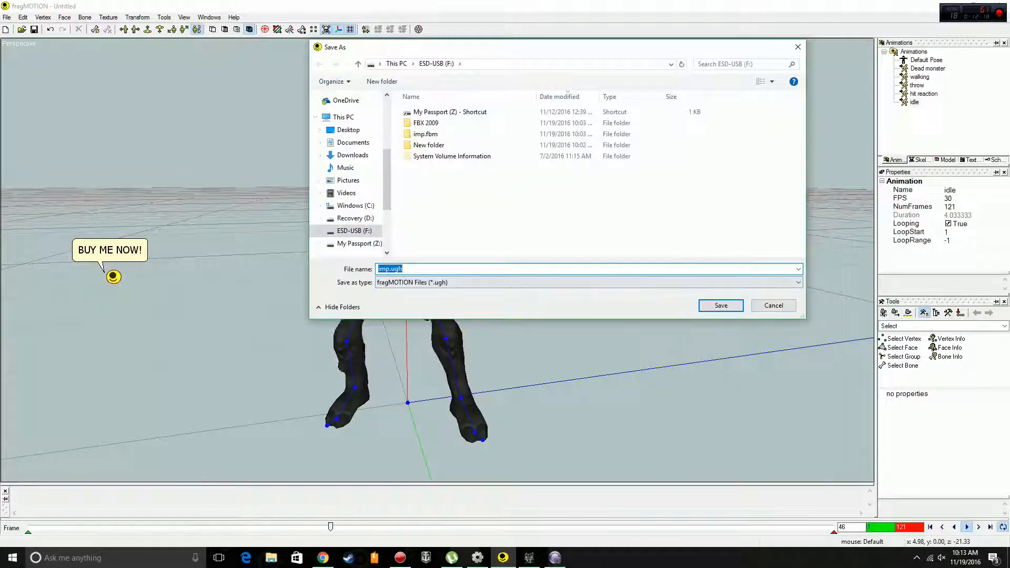
pyautogui.press('Return')
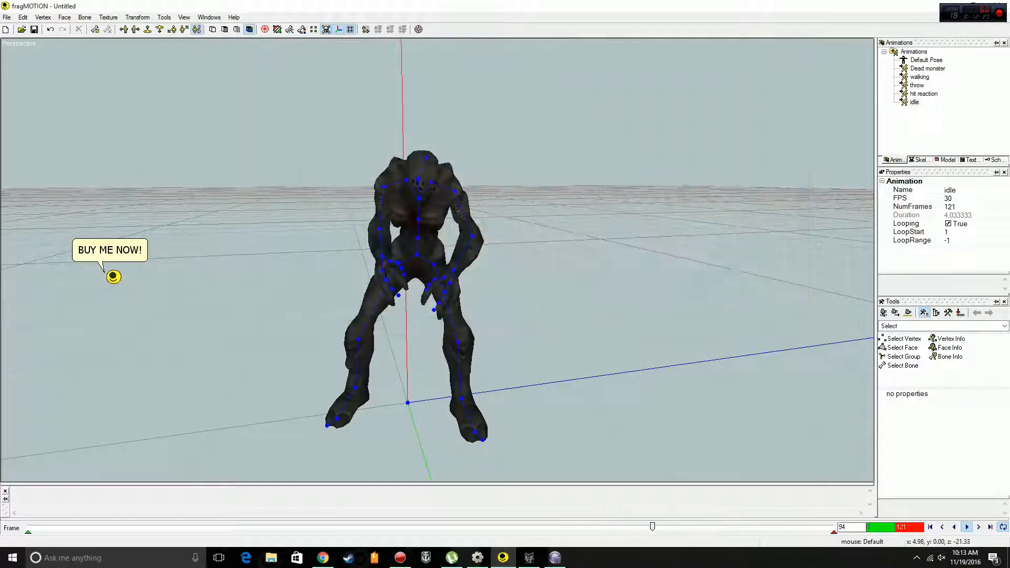
# Close fragMOTION without saving the changes to imp.ugh and return to the CopperCube scene.
pyautogui.doubleClick(730, 12)
pyautogui.moveTo(731, 12); pyautogui.dragTo(453, 109)
pyautogui.click(674, 103)
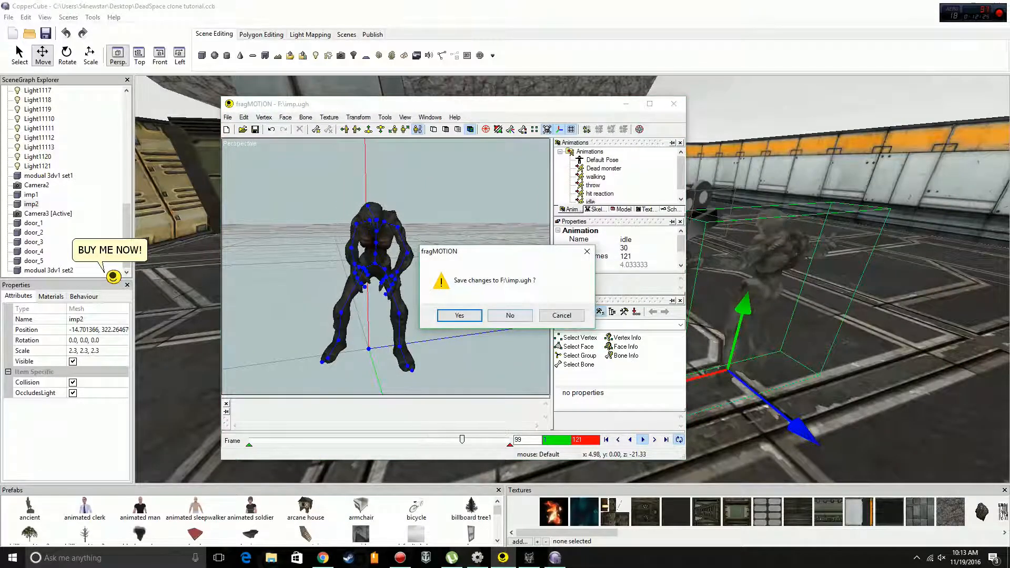
pyautogui.click(510, 316)
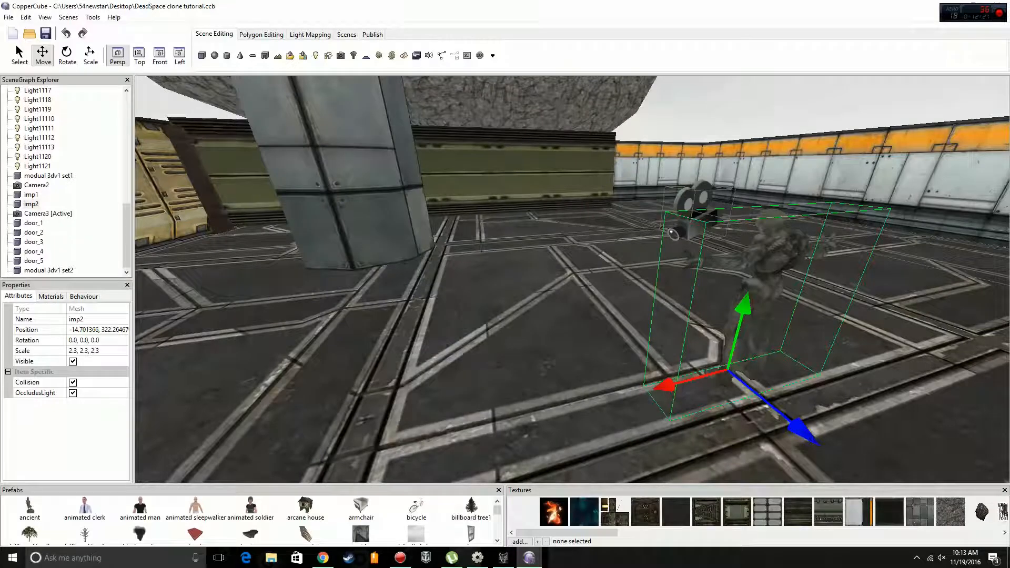
# Import imp.ms3d from the ESD-USB (F:) drive into the scene as an animated mesh.
pyautogui.rightClick(514, 293)
pyautogui.moveTo(542, 349)
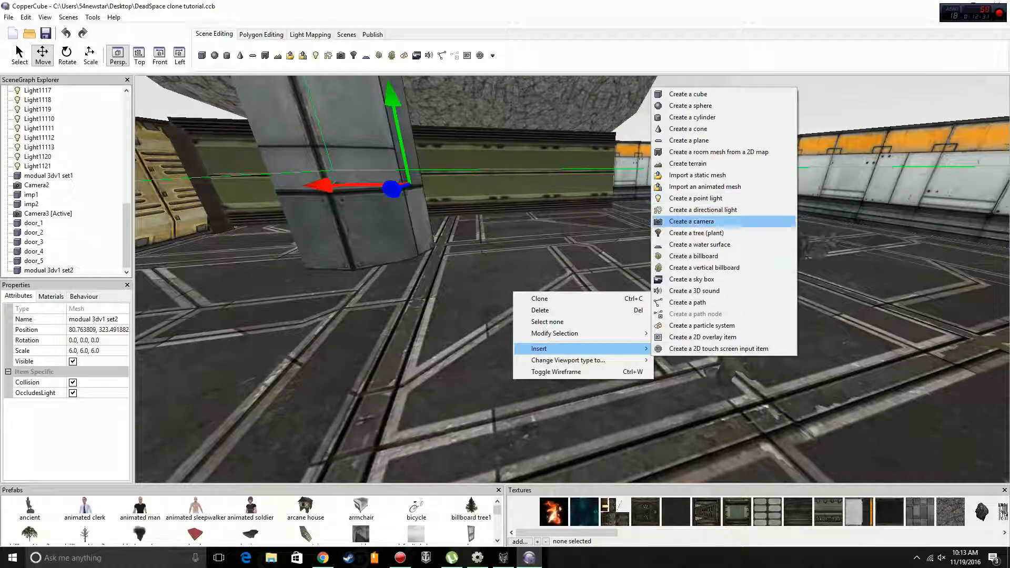
pyautogui.click(705, 187)
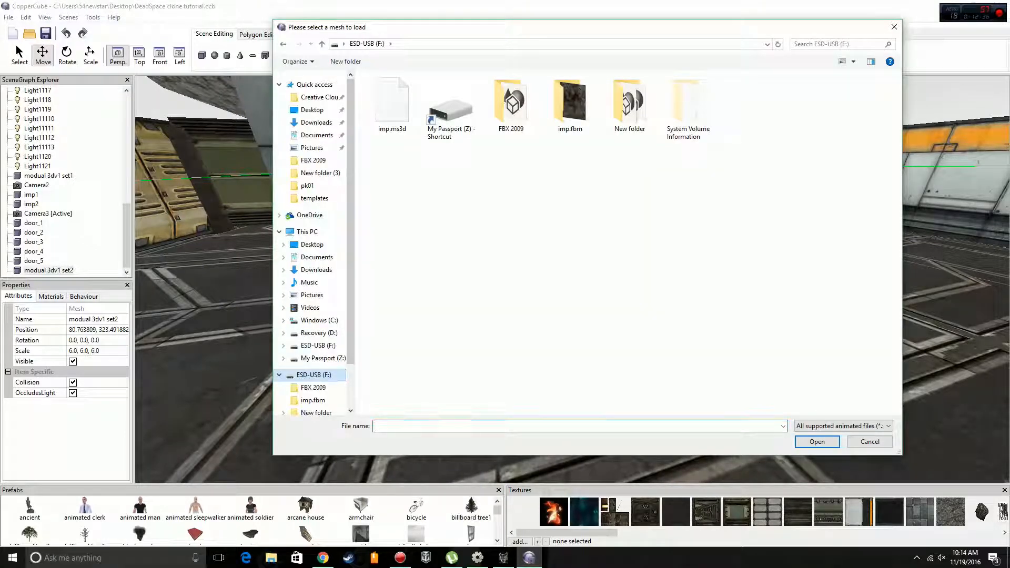
pyautogui.doubleClick(392, 103)
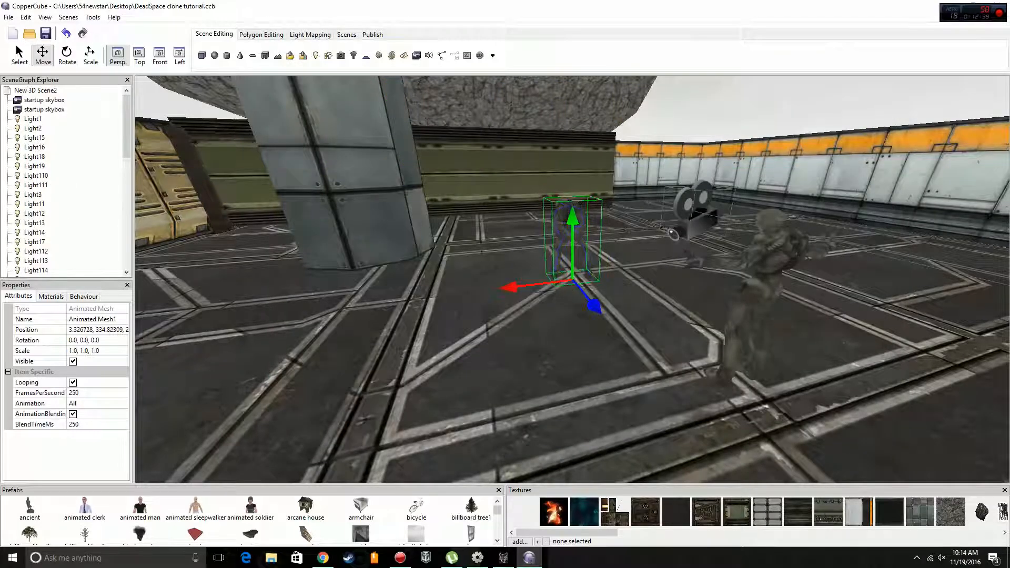
# Set the imported imp's animation speed to 30 frames per second.
pyautogui.scroll(3, 573, 278)
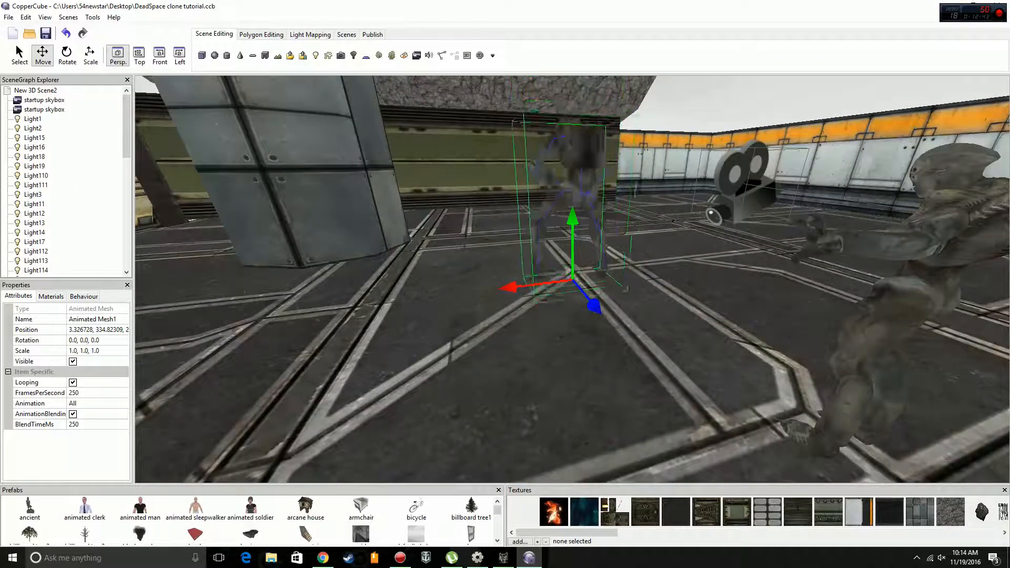
pyautogui.click(79, 392)
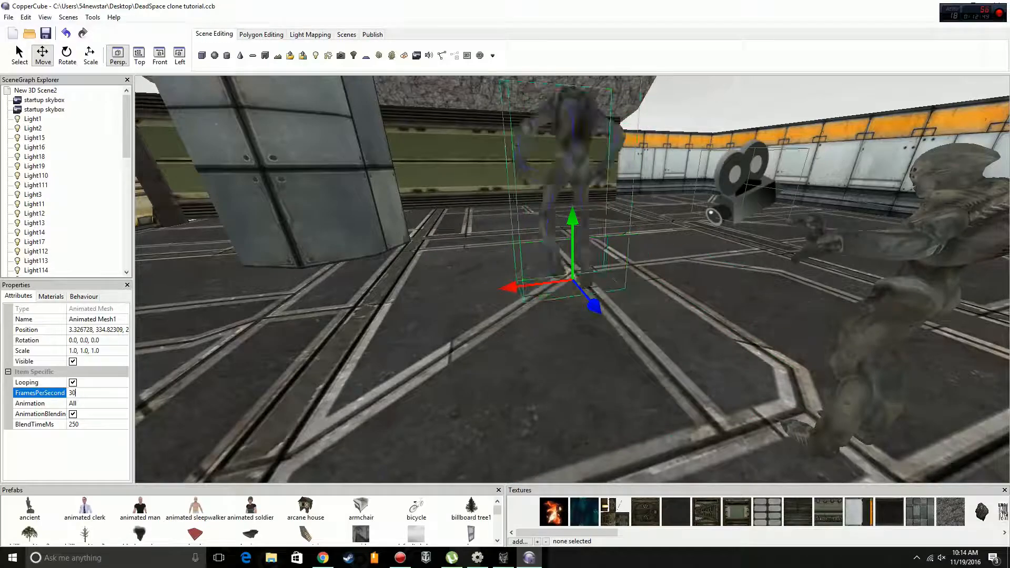
pyautogui.write('30')
pyautogui.press('Return')
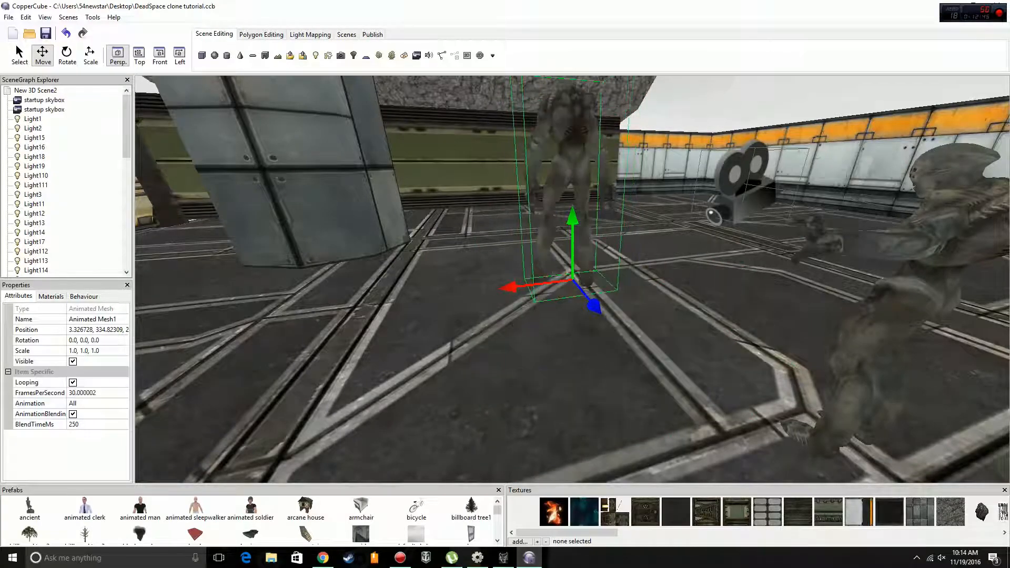
# Lower the imported imp toward the floor, to a height position of about 323.8.
pyautogui.press('Up')
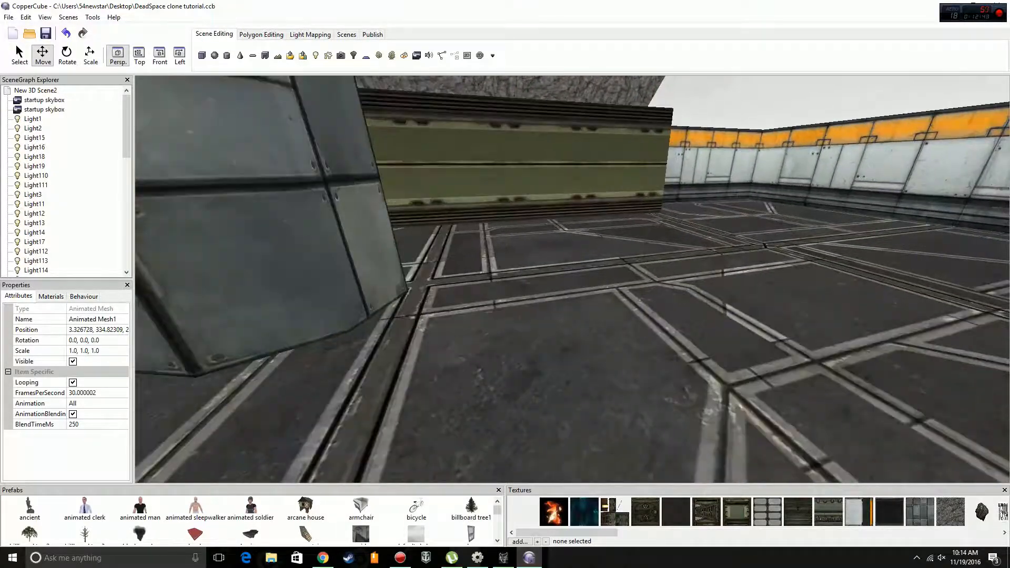
pyautogui.moveTo(573, 326); pyautogui.dragTo(737, 242)
pyautogui.press('Up')
pyautogui.press('Left')
pyautogui.press('Down')
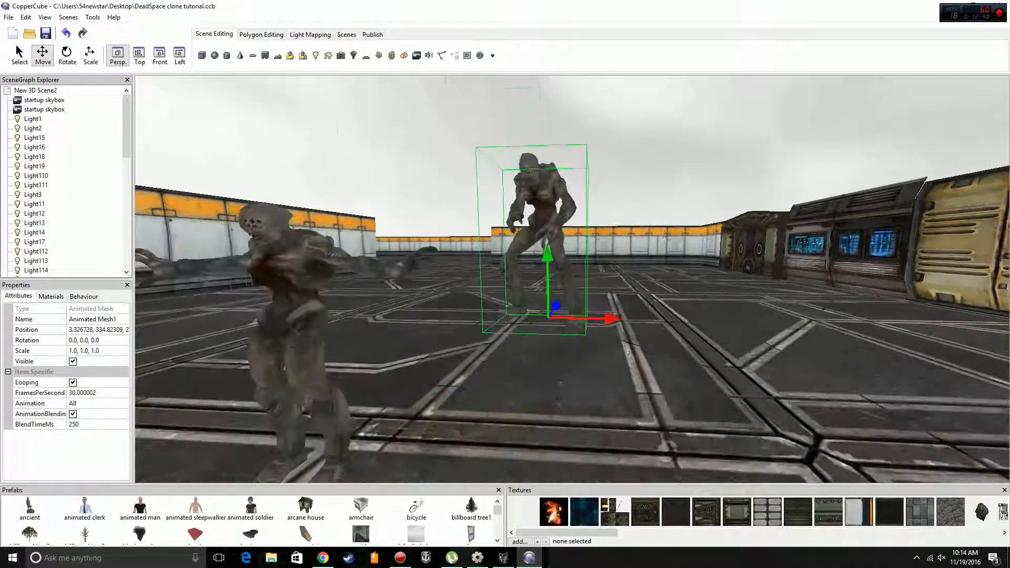
pyautogui.moveTo(526, 211); pyautogui.dragTo(547, 259)
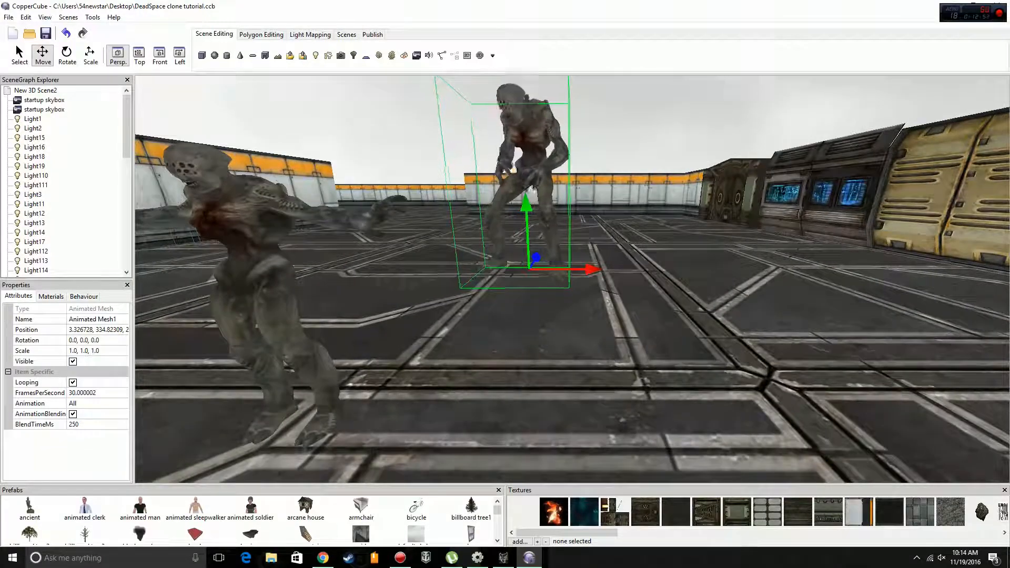
pyautogui.moveTo(528, 207); pyautogui.dragTo(537, 390)
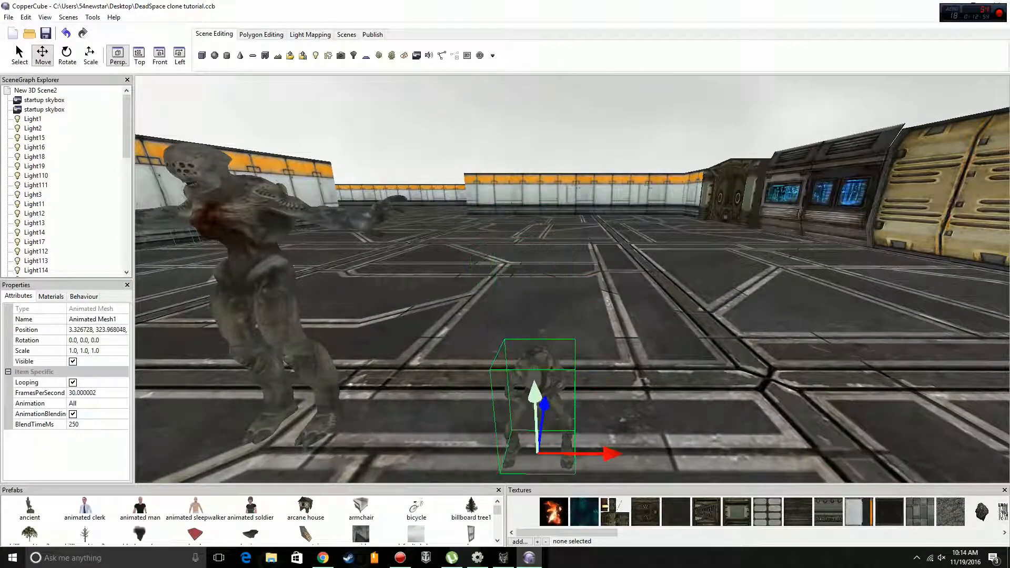
pyautogui.moveTo(537, 390)
pyautogui.mouseDown(button='middle')
pyautogui.moveTo(536, 276)
pyautogui.moveTo(534, 371)
pyautogui.mouseUp(button='middle')
pyautogui.scroll(4, 535, 371)
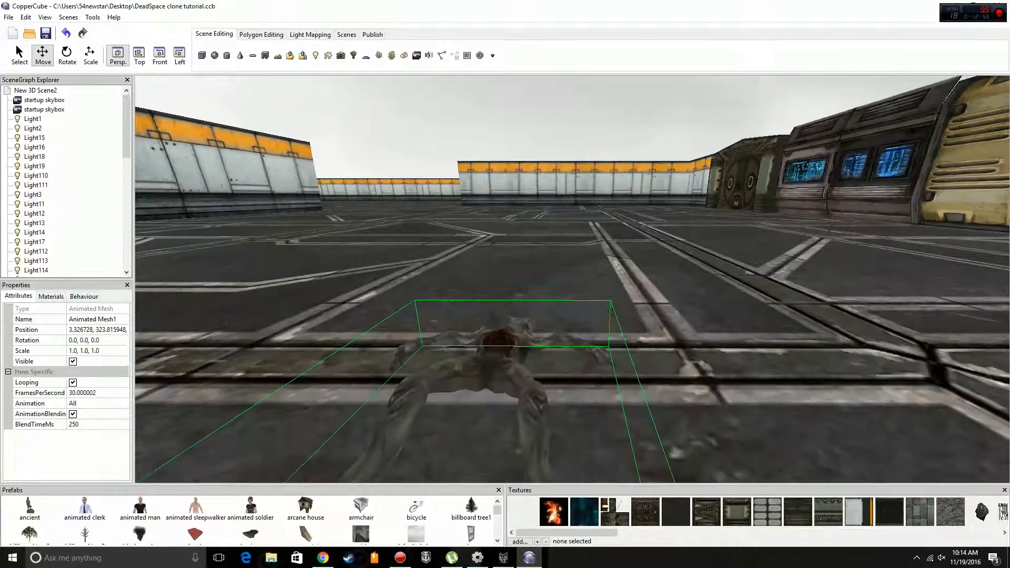
# Set the imported imp's animation to None.
pyautogui.click(85, 403)
pyautogui.click(124, 403)
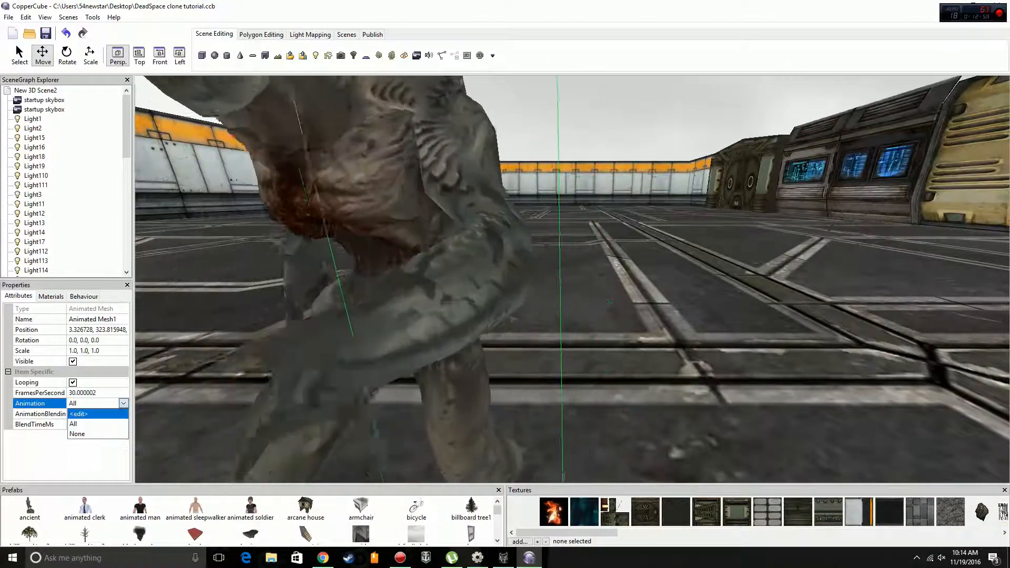
pyautogui.click(77, 433)
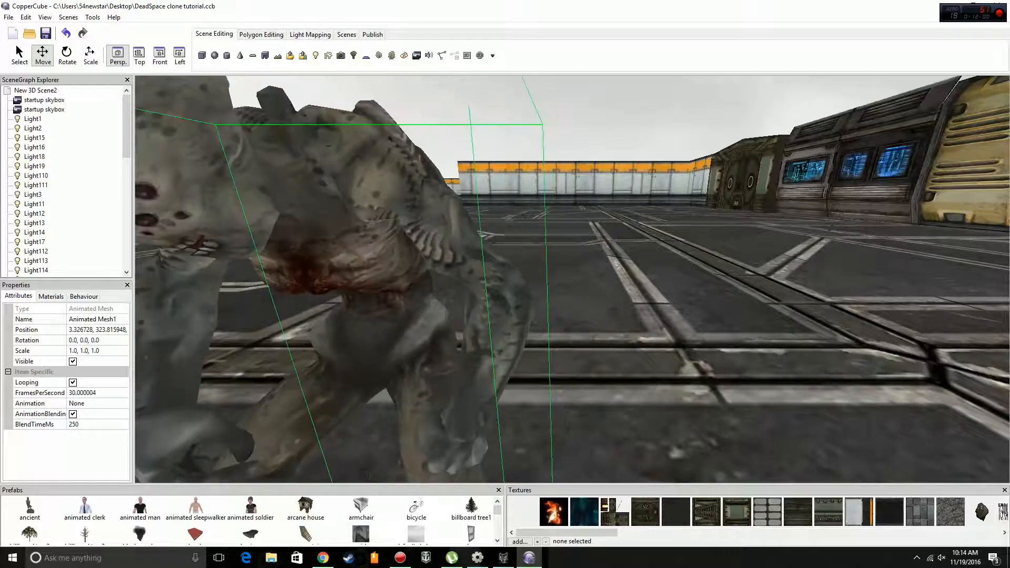
# Lower the imported imp onto the floor at a height position of about 322.3.
pyautogui.scroll(-4, 526, 316)
pyautogui.moveTo(527, 337); pyautogui.dragTo(527, 282, button='middle')
pyautogui.moveTo(500, 324); pyautogui.dragTo(502, 363)
pyautogui.scroll(-3, 502, 363)
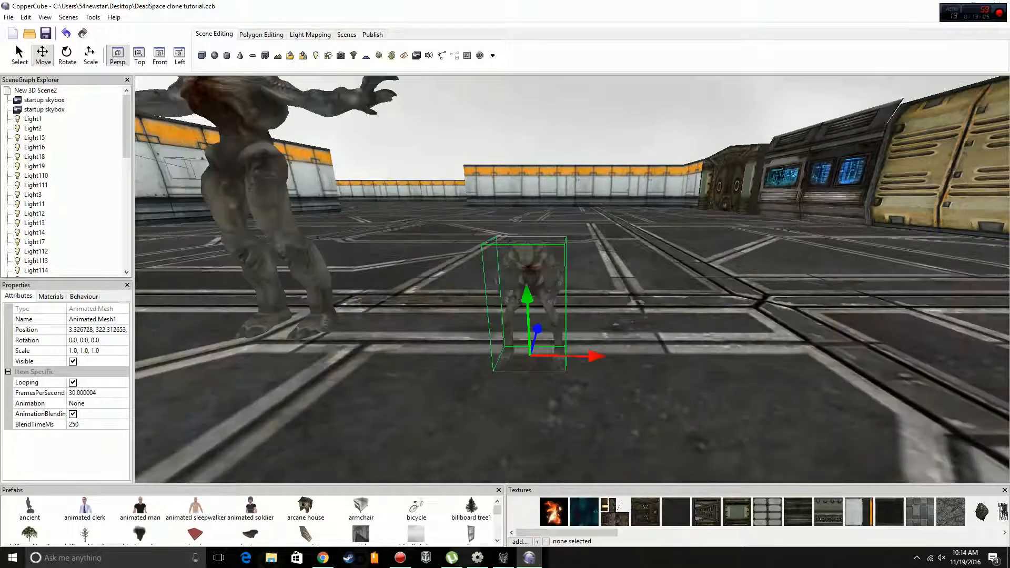
# Copy the scale 2.3, 2.3, 2.3 from imp2 and apply it to the imported animated imp.
pyautogui.click(271, 195)
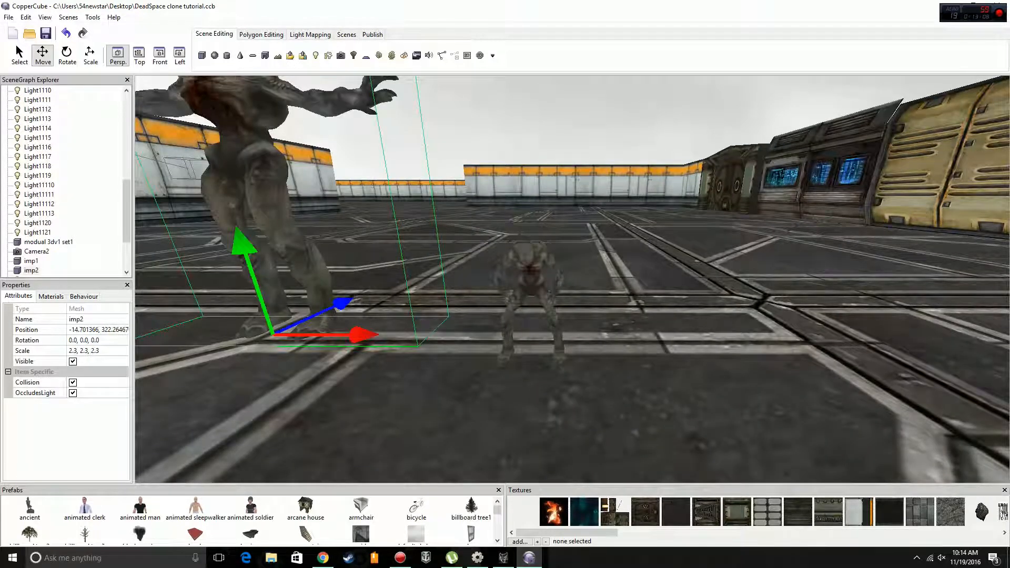
pyautogui.click(531, 279)
pyautogui.click(271, 195)
pyautogui.click(98, 351)
pyautogui.hotkey('ctrl', 'c')
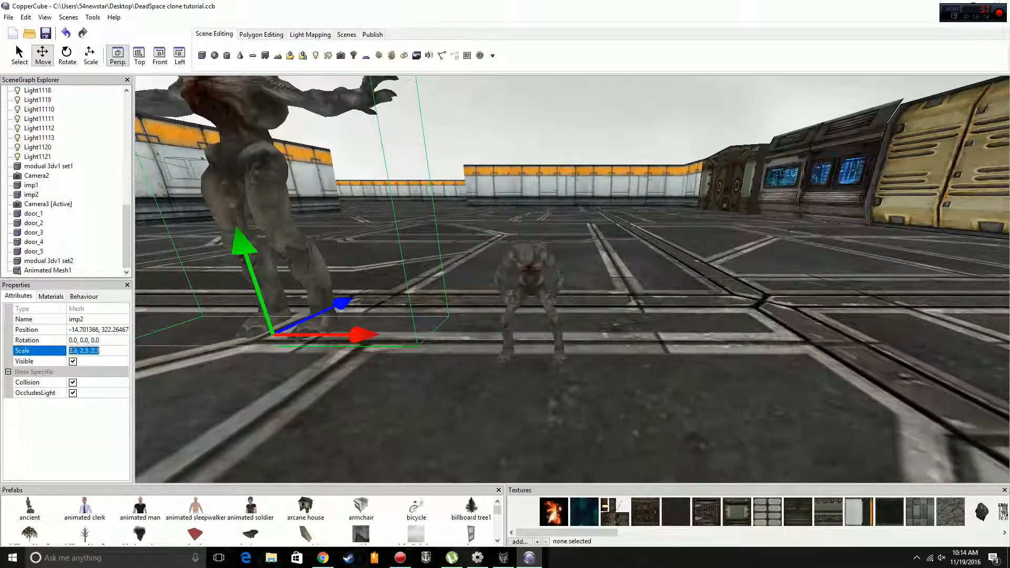
pyautogui.click(530, 279)
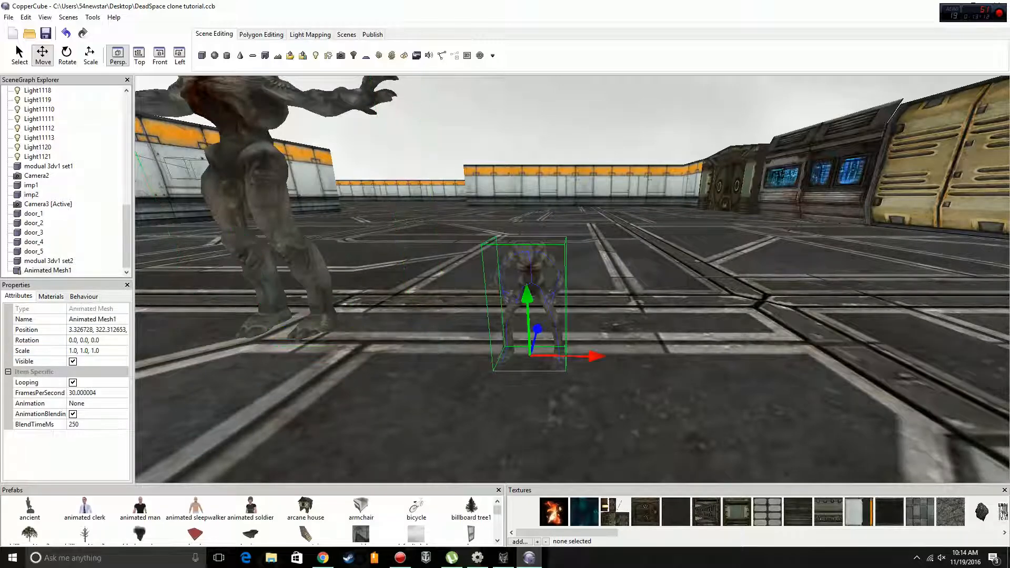
pyautogui.click(97, 351)
pyautogui.hotkey('ctrl', 'v')
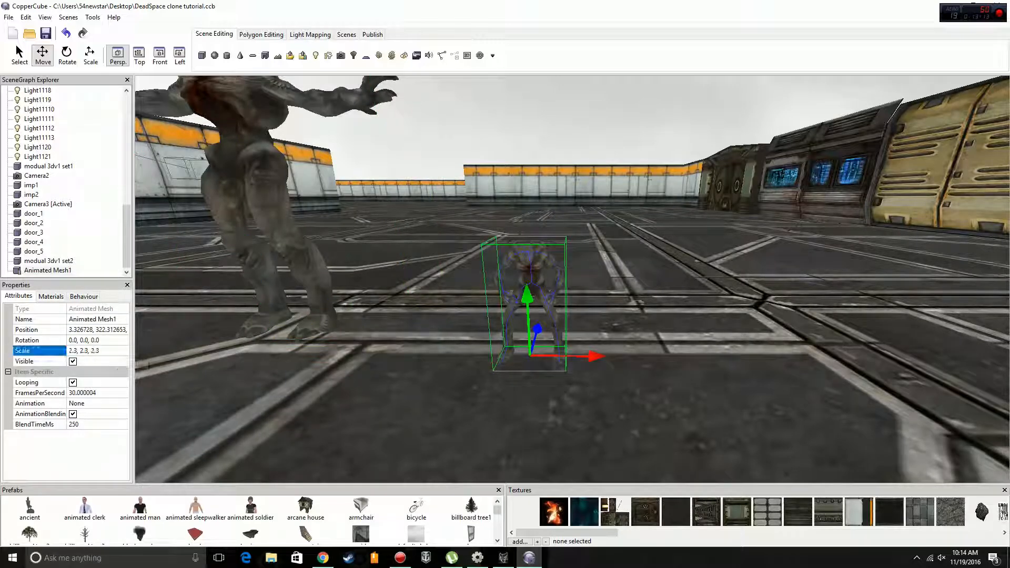
pyautogui.press('Return')
pyautogui.scroll(-3, 573, 279)
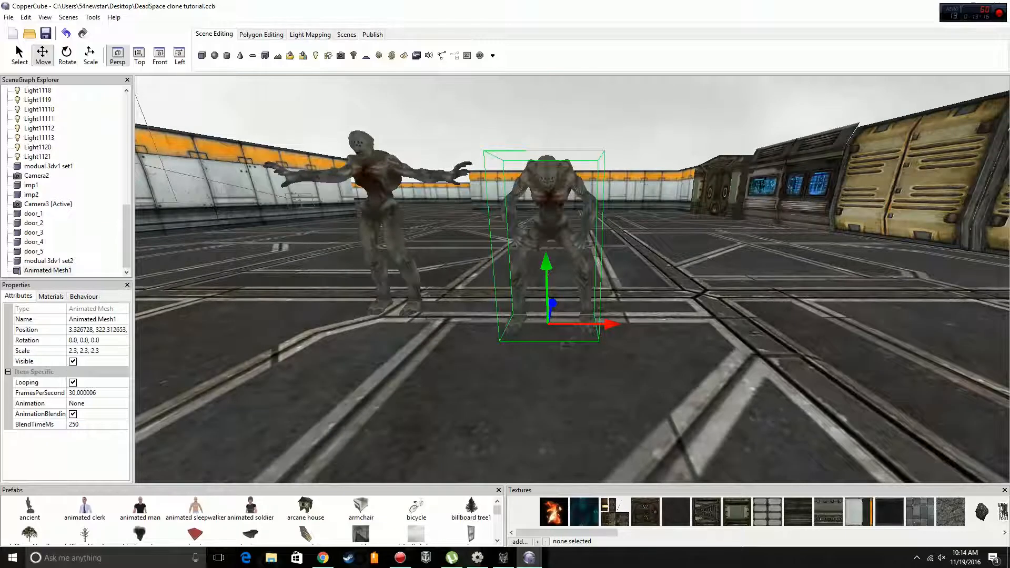
# Set the animated imp's speed to 29.9 frames per second.
pyautogui.click(93, 404)
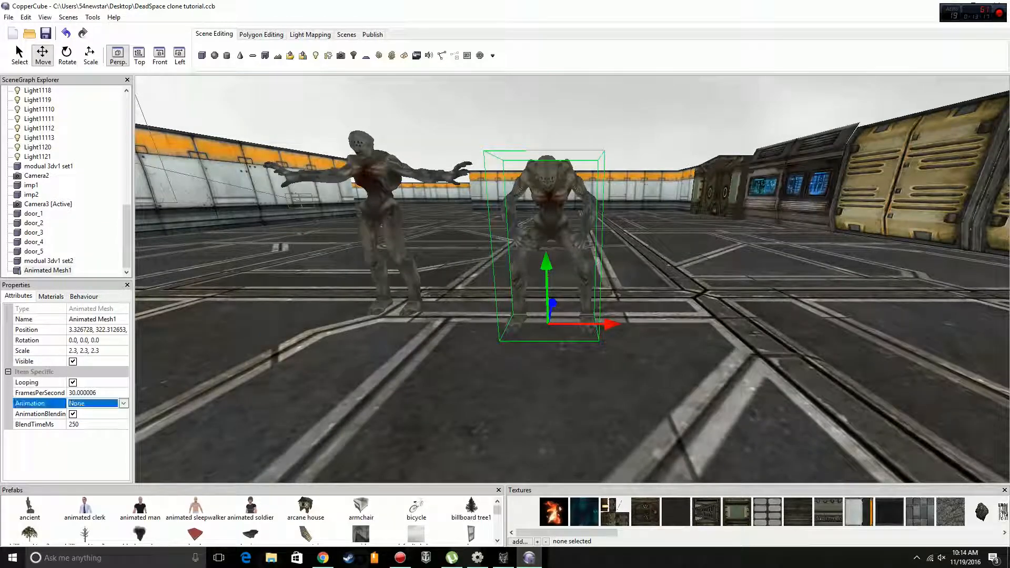
pyautogui.click(84, 393)
pyautogui.write('29.9')
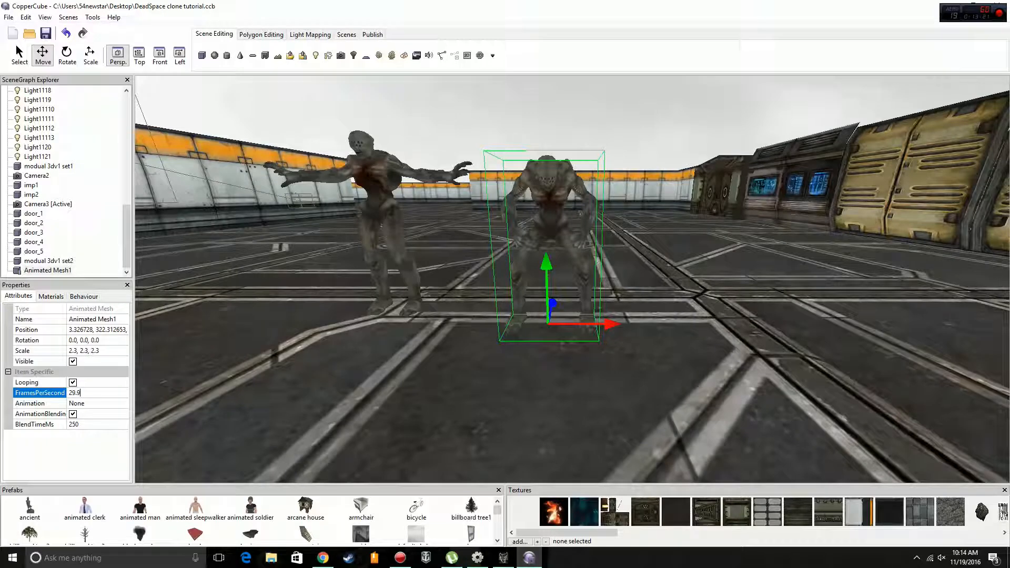
pyautogui.press('Return')
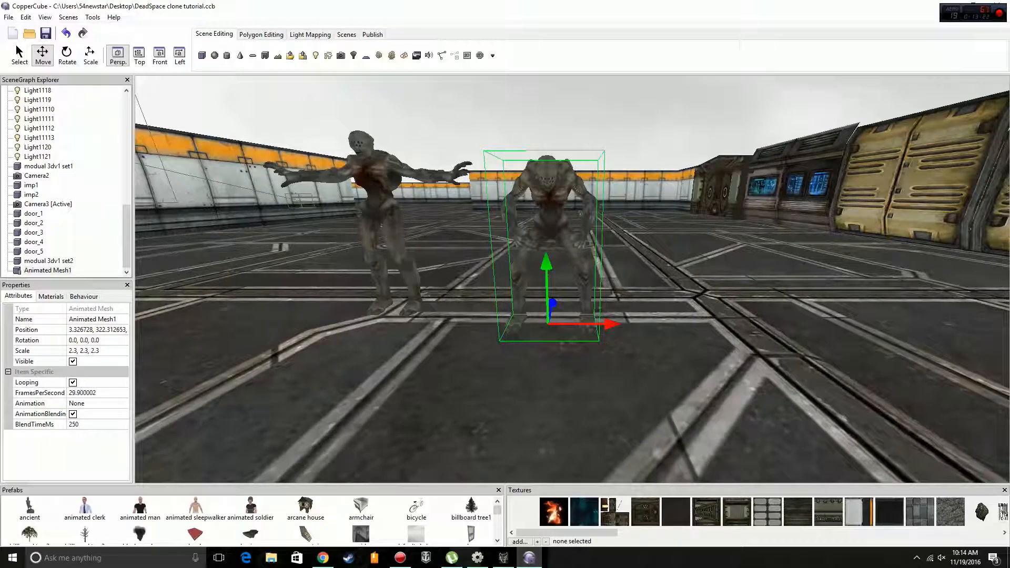
# Set the animated imp's animation to All and its speed to 29 frames per second.
pyautogui.click(95, 404)
pyautogui.click(123, 404)
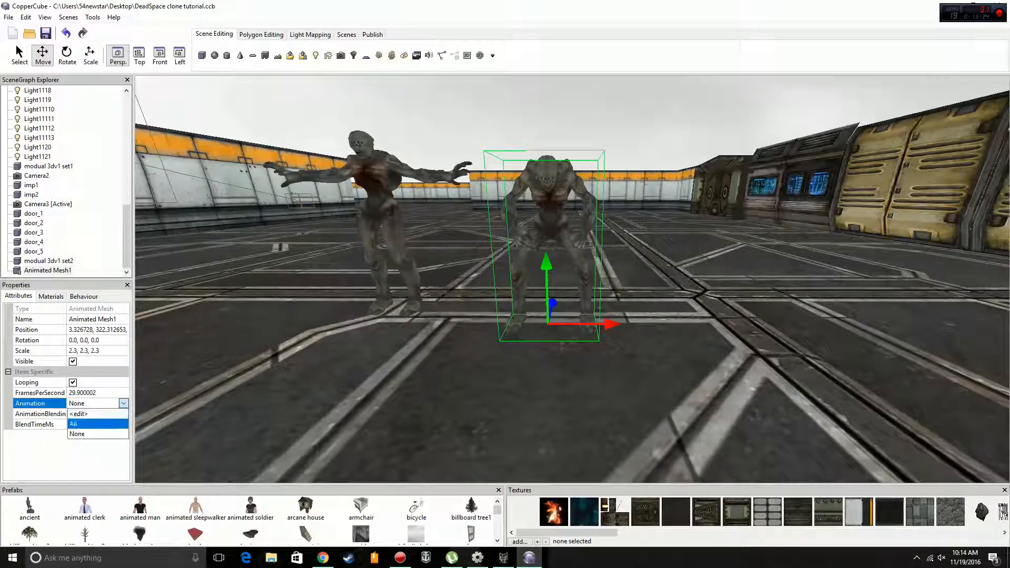
pyautogui.click(73, 425)
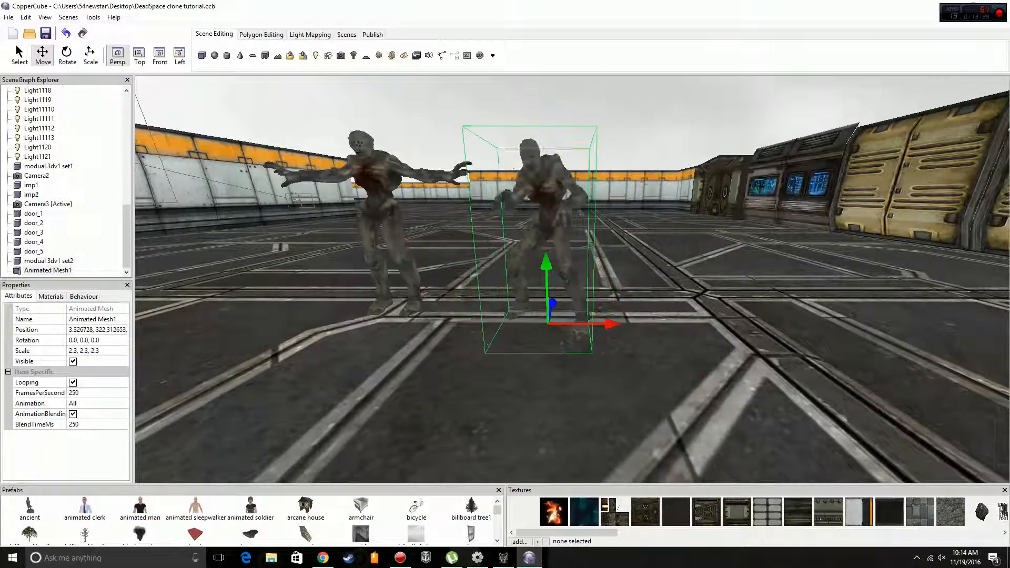
pyautogui.click(95, 393)
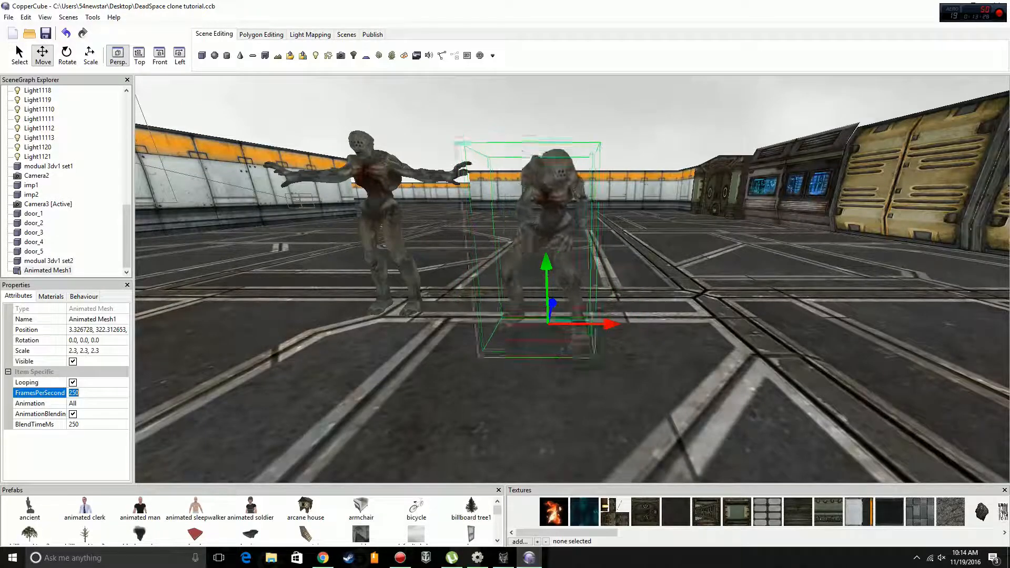
pyautogui.write('29')
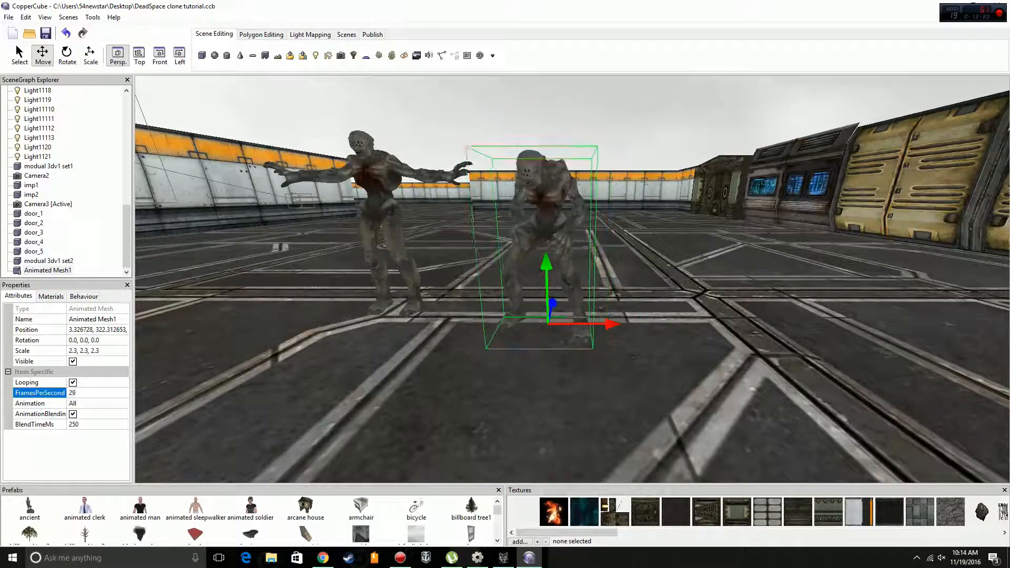
pyautogui.press('Return')
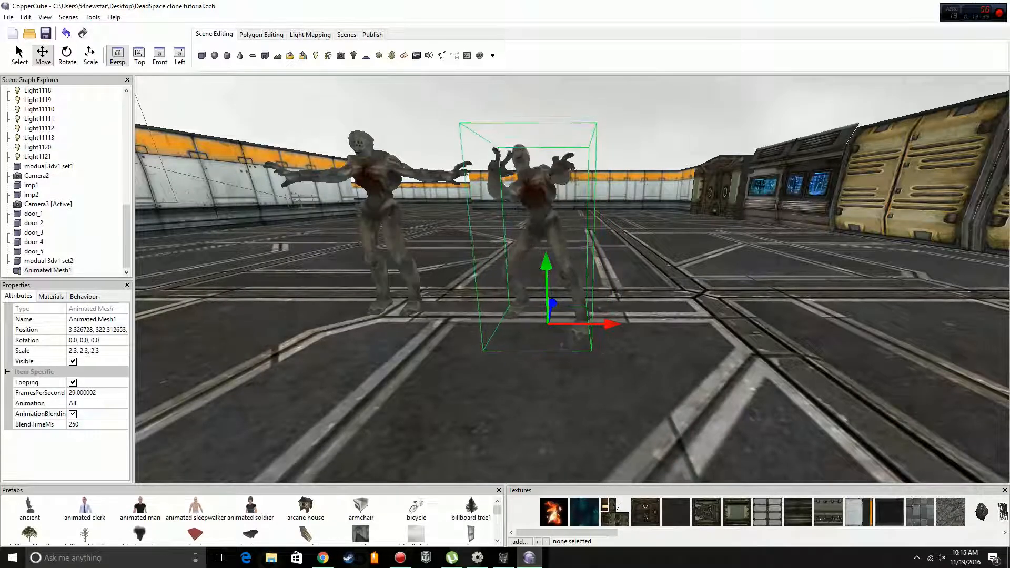
# Stop the animated imp's playback by changing its animation from All to None.
pyautogui.click(82, 392)
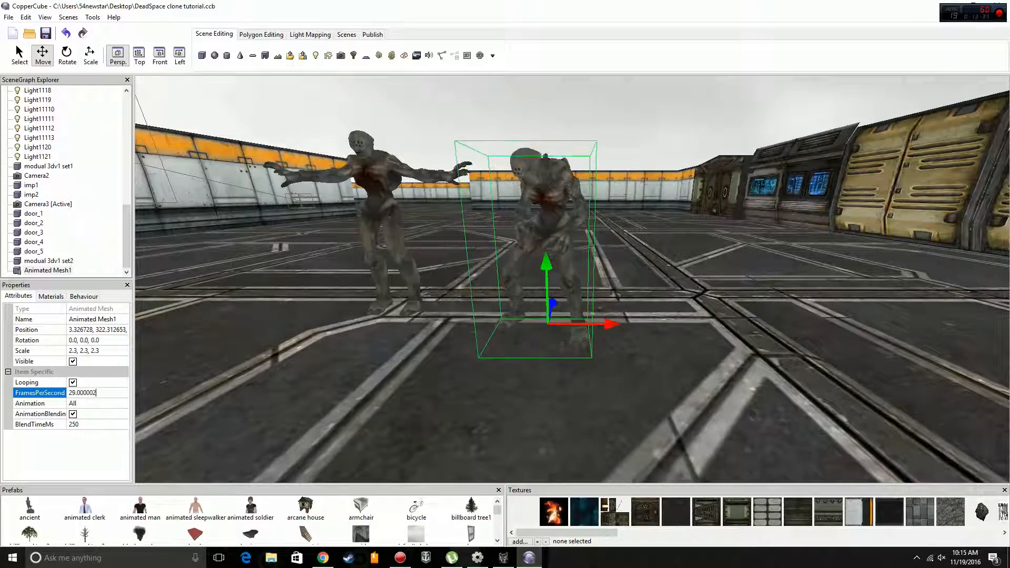
pyautogui.click(97, 403)
pyautogui.click(124, 403)
pyautogui.click(77, 434)
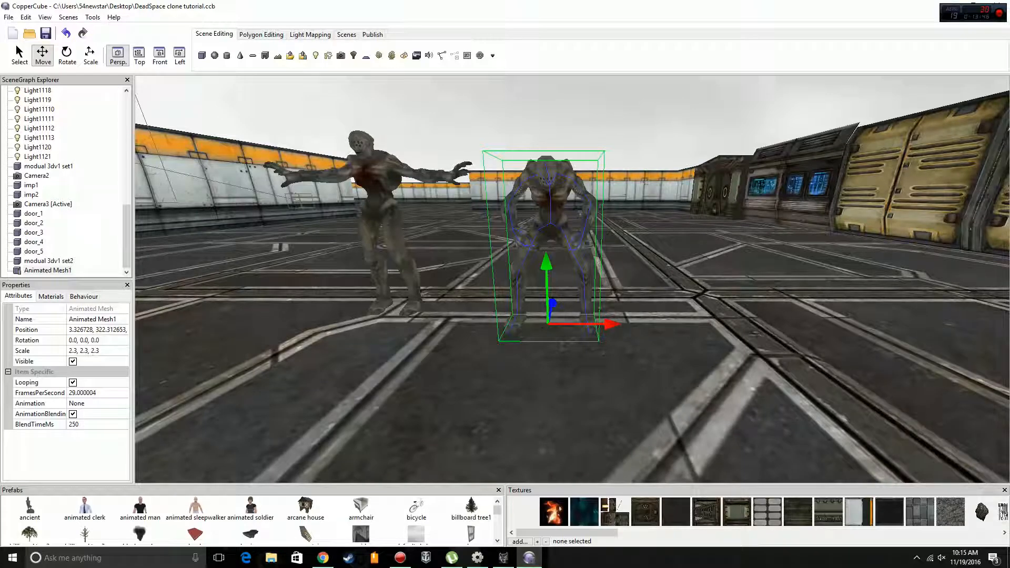
# Open the animation editor for imp.ms3d and set the All animation's speed to 29 fps.
pyautogui.click(98, 404)
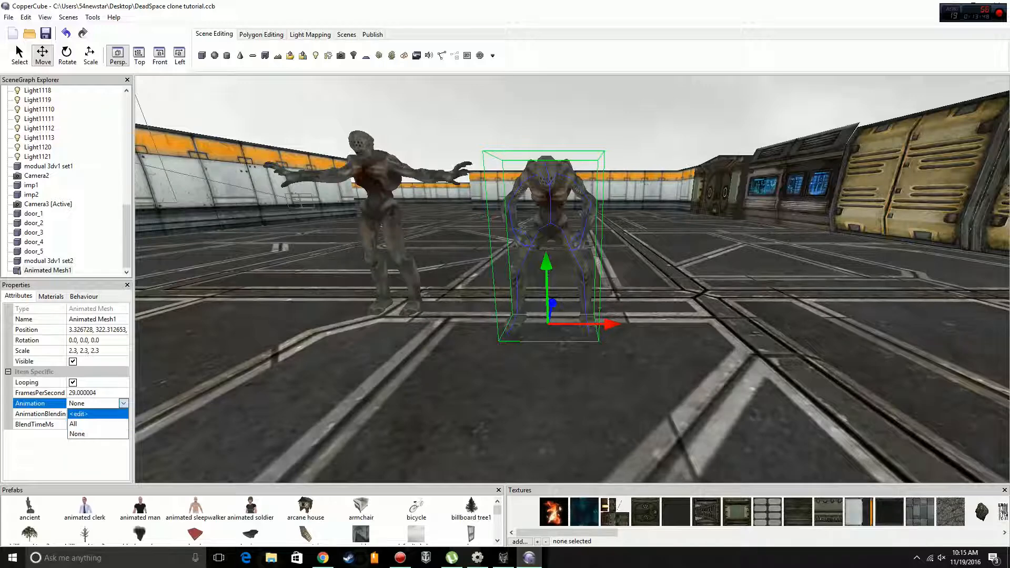
pyautogui.click(84, 423)
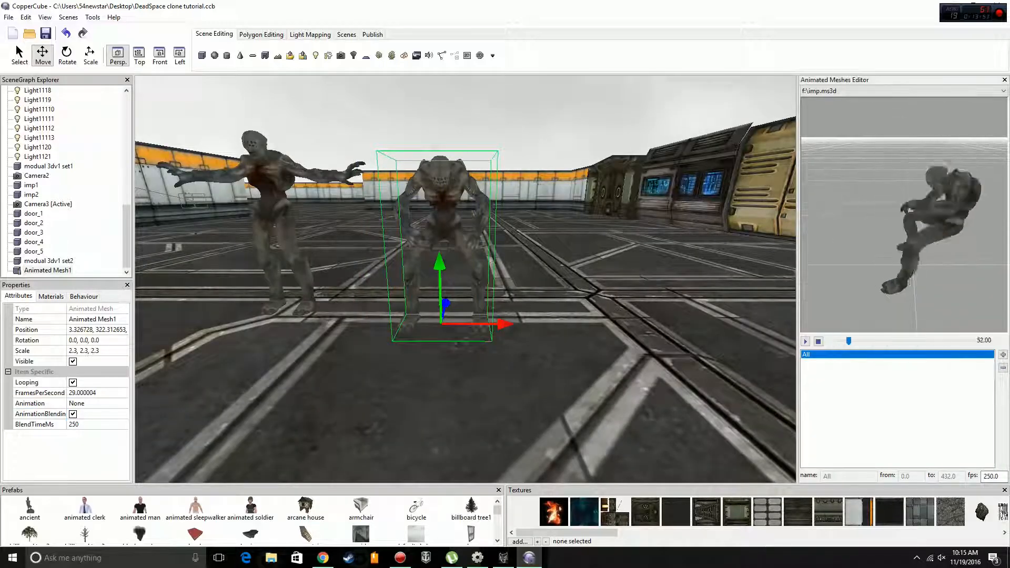
pyautogui.doubleClick(992, 477)
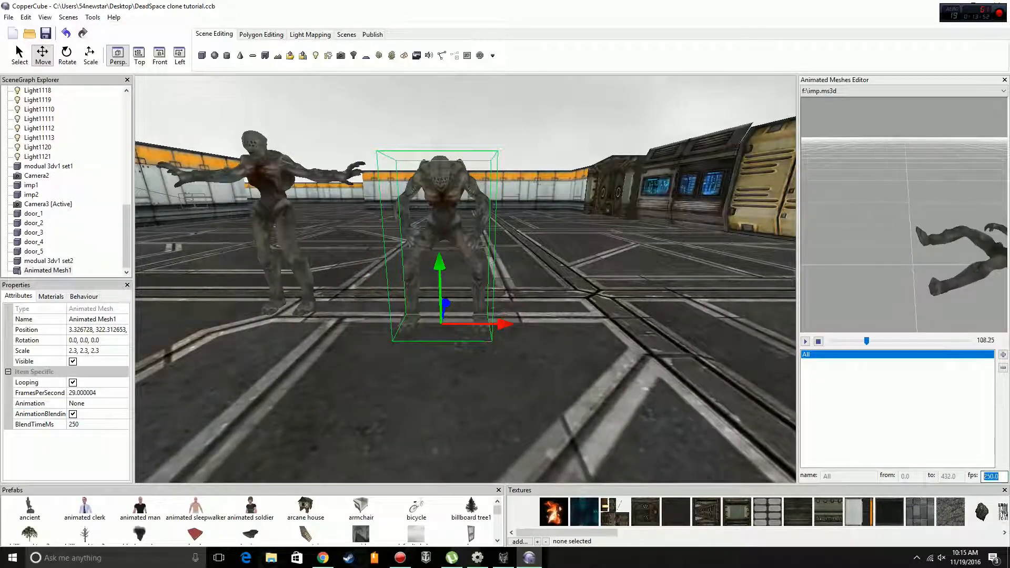
pyautogui.write('29')
pyautogui.press('Return')
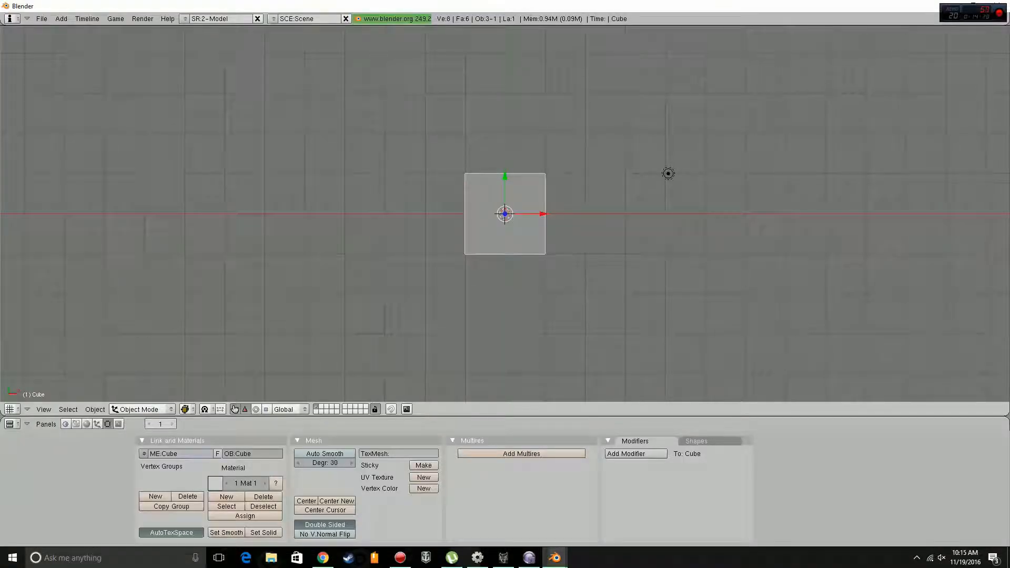
# Delete all the default objects from the empty Blender scene.
pyautogui.press('a')
pyautogui.press('a')
pyautogui.press('x')
pyautogui.press('Return')
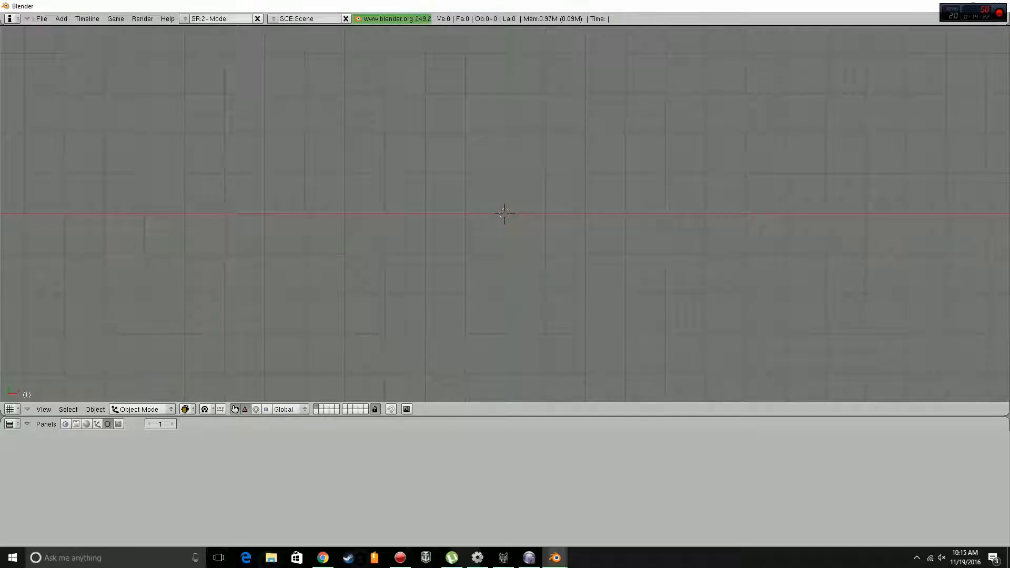
# Import the file imp.ms3d from the F: drive as a MilkShape3D model.
pyautogui.click(41, 18)
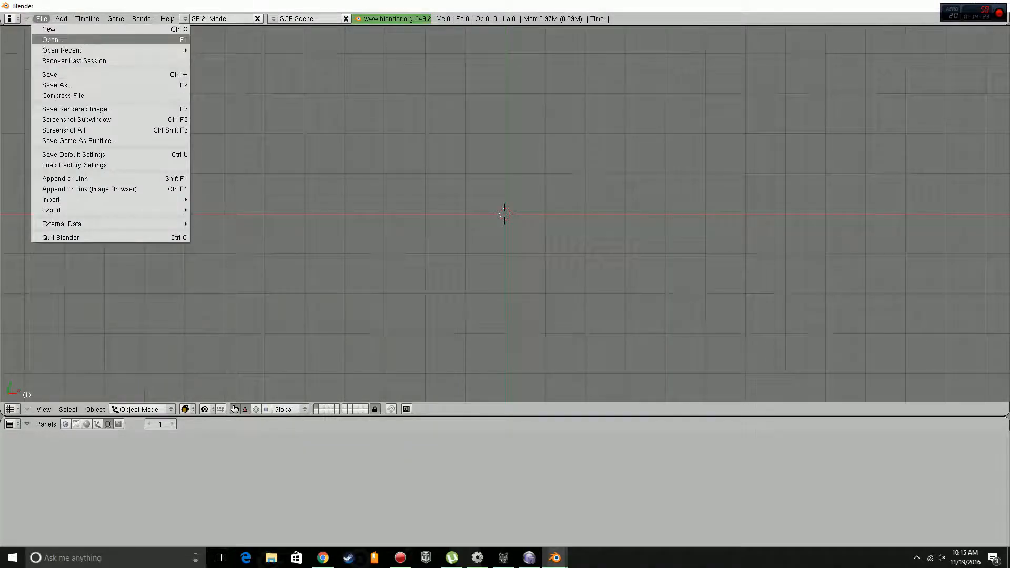
pyautogui.moveTo(52, 200)
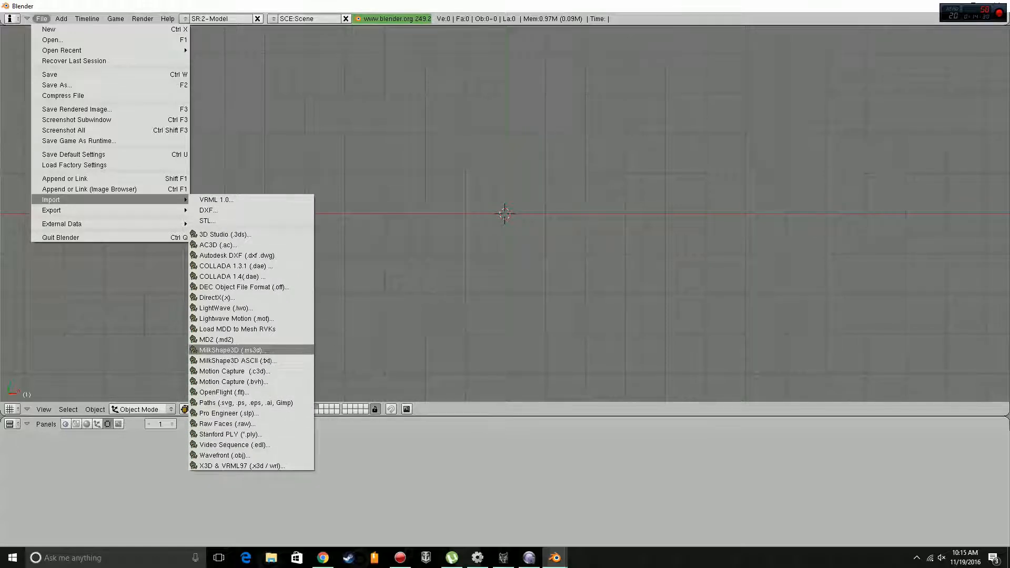
pyautogui.click(231, 350)
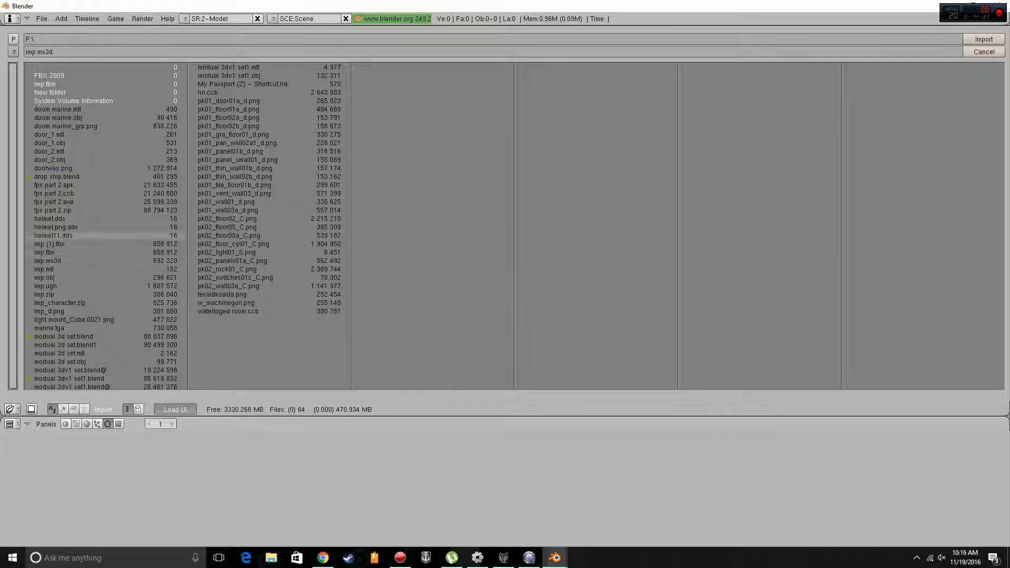
pyautogui.click(50, 261)
pyautogui.press('Return')
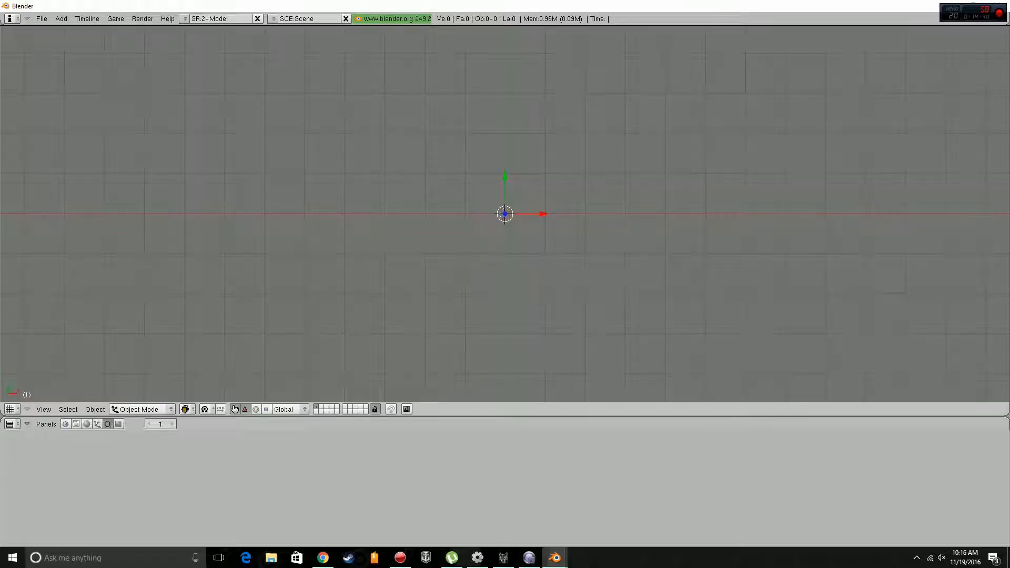
pyautogui.moveTo(505, 253); pyautogui.dragTo(515, 195, button='middle')
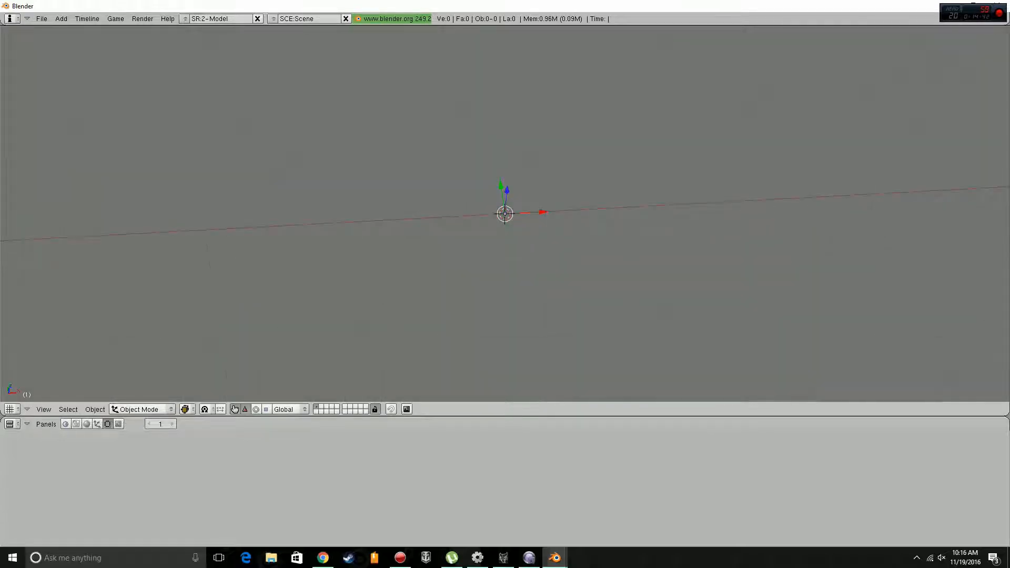
pyautogui.scroll(-5, 333, 372)
pyautogui.scroll(3, 333, 372)
pyautogui.press('s')
pyautogui.press('Return')
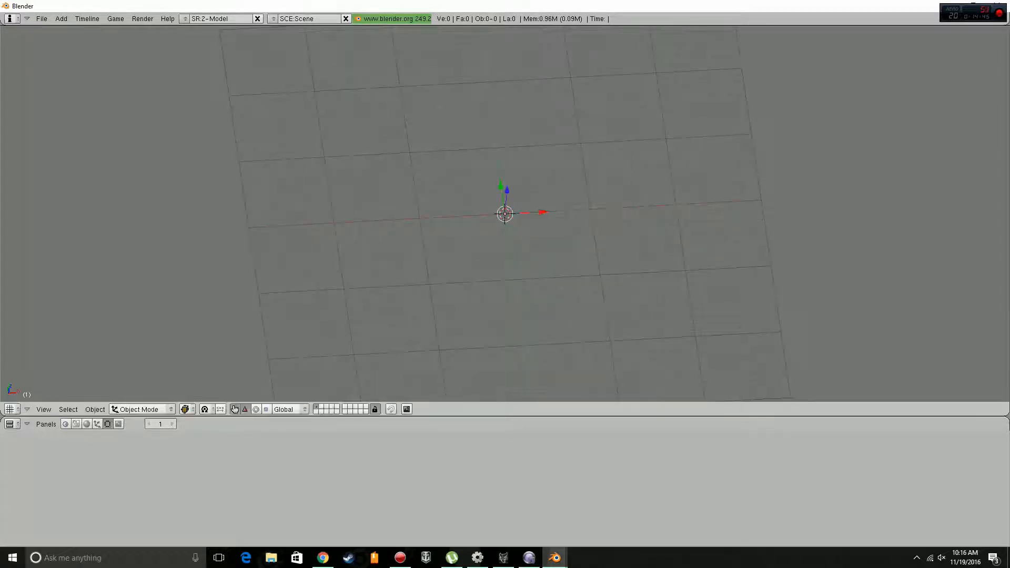
pyautogui.press('s')
pyautogui.press('Return')
pyautogui.scroll(-12, 506, 214)
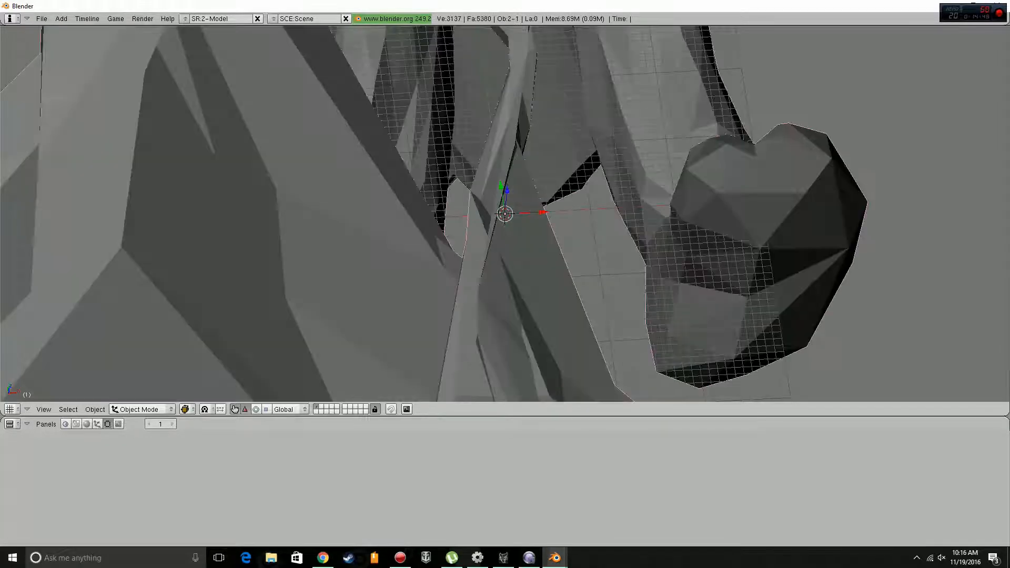
pyautogui.scroll(4, 505, 214)
# Try to scale the whole imp mesh down in edit mode toward the size of its skeleton.
pyautogui.press('F9')
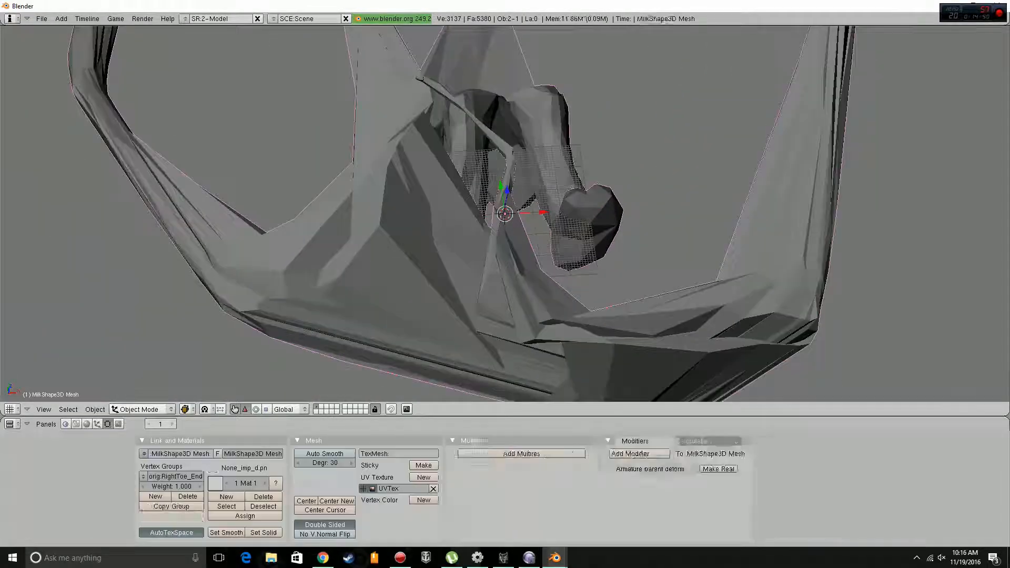
pyautogui.press('Tab')
pyautogui.moveTo(505, 221); pyautogui.dragTo(500, 205, button='middle')
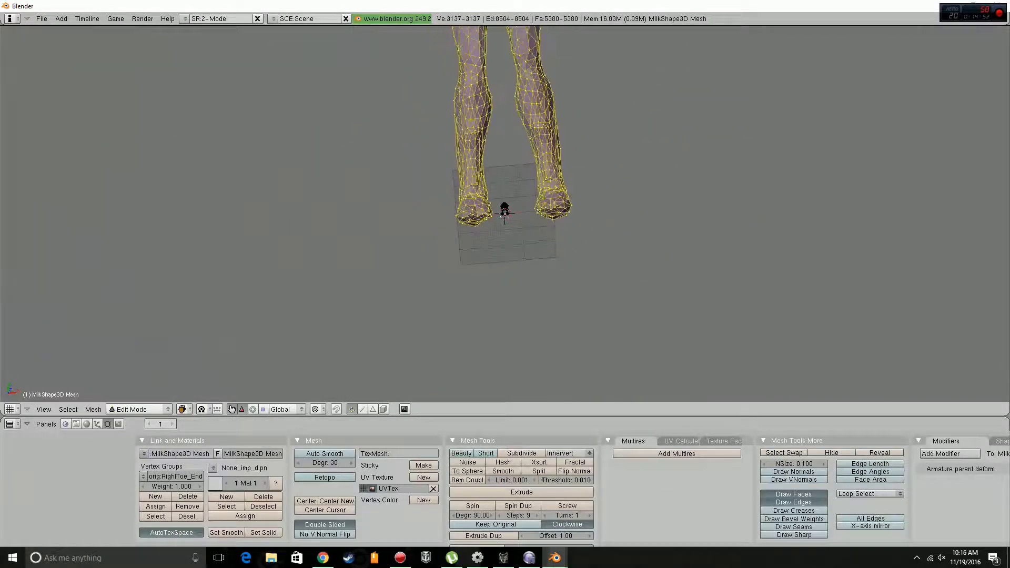
pyautogui.press('s')
pyautogui.click(598, 231)
pyautogui.scroll(10, 505, 214)
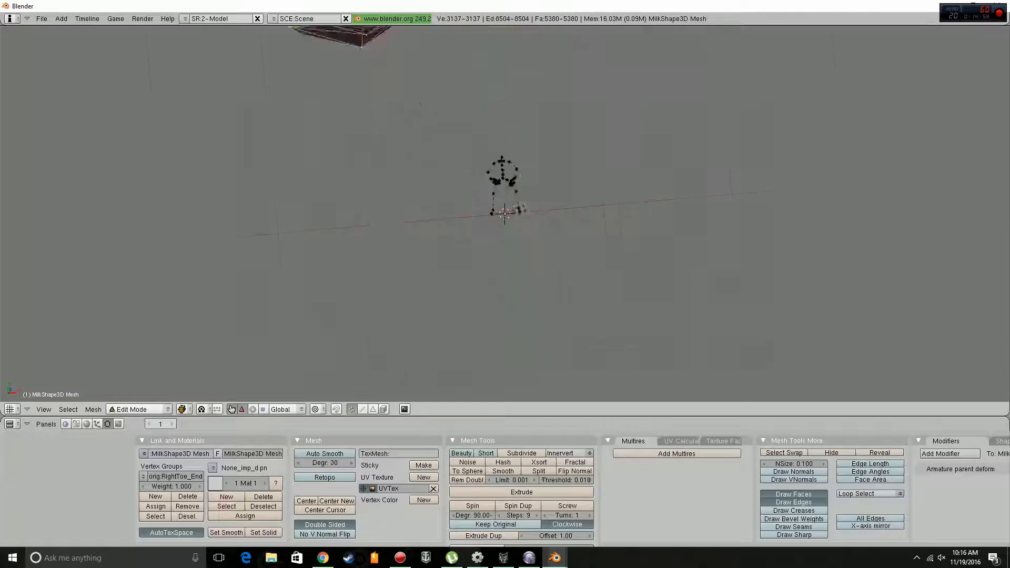
pyautogui.scroll(-10, 506, 214)
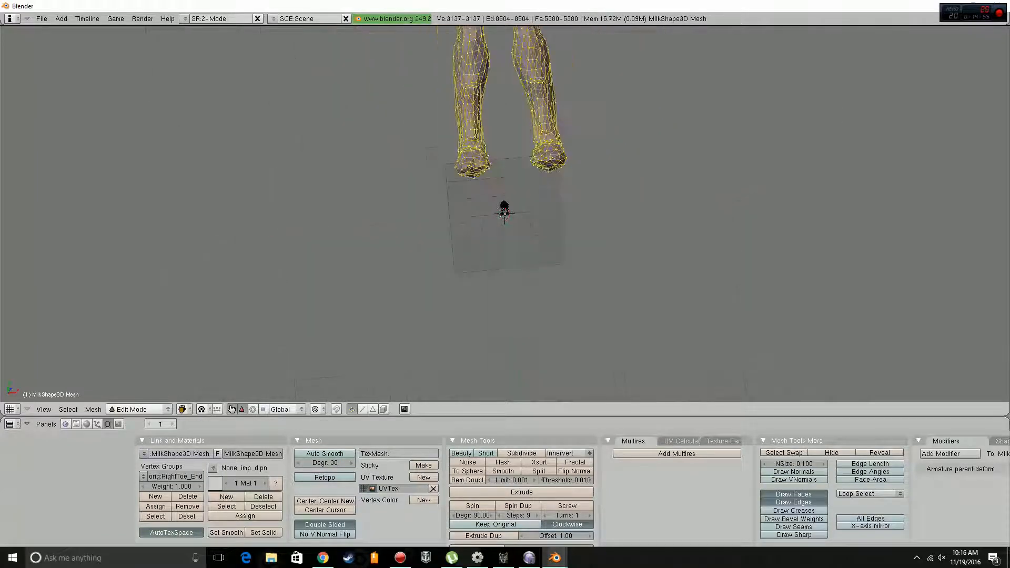
pyautogui.press('s')
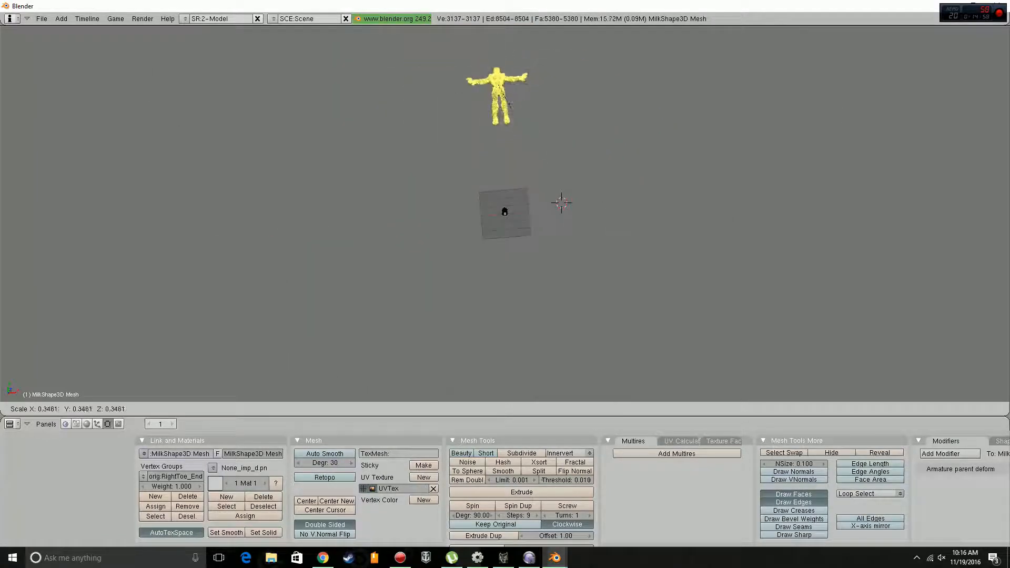
pyautogui.press('Return')
# Move the shrunken imp mesh about 153 units in the negative Y direction, onto the skeleton.
pyautogui.moveTo(495, 48); pyautogui.dragTo(505, 169)
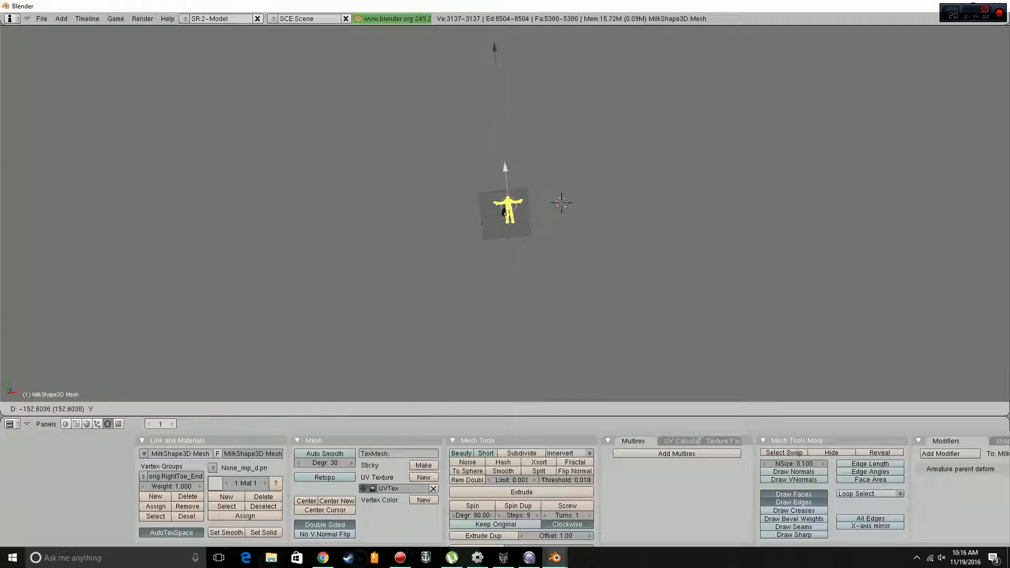
pyautogui.scroll(5, 505, 214)
pyautogui.press('Tab')
pyautogui.press('Tab')
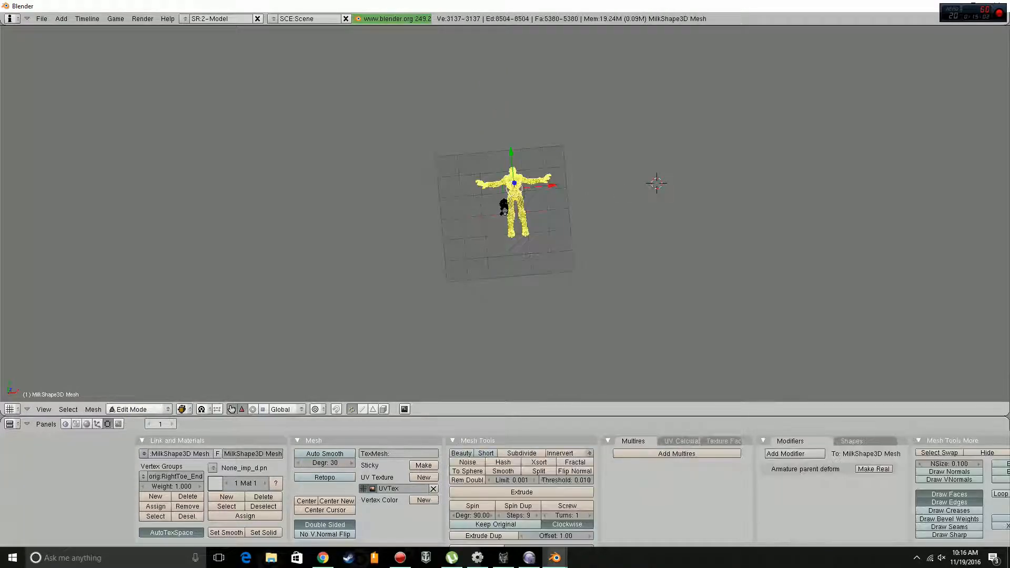
# Undo the scaling and the move of the imp mesh.
pyautogui.hotkey('ctrl', 'z')
pyautogui.hotkey('ctrl', 'z')
pyautogui.hotkey('ctrl', 'z')
pyautogui.hotkey('ctrl', 'z')
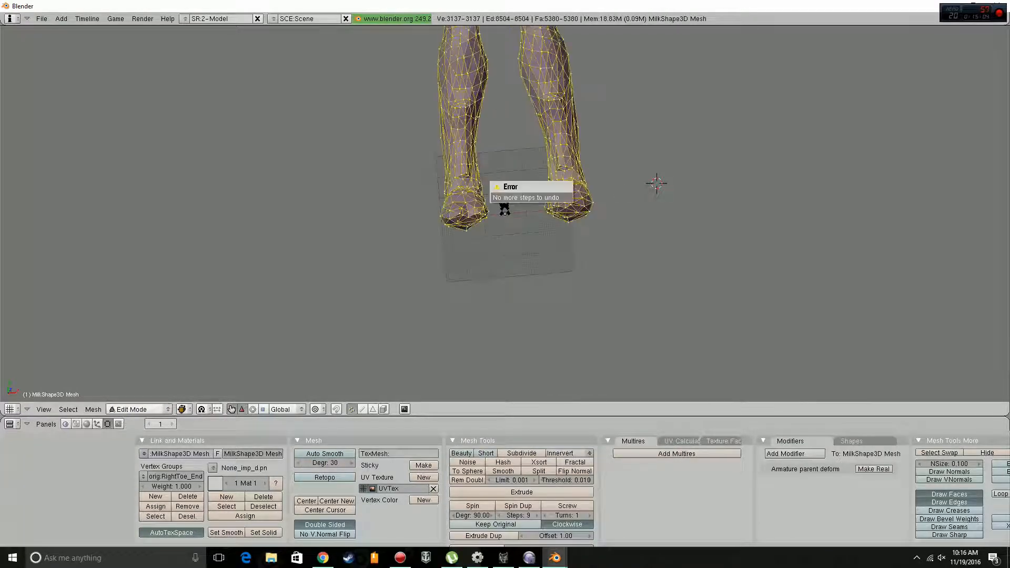
# Delete all vertices of the imp mesh in edit mode, keeping the skeleton, and return to object mode.
pyautogui.press('Tab')
pyautogui.scroll(2, 505, 214)
pyautogui.press('Tab')
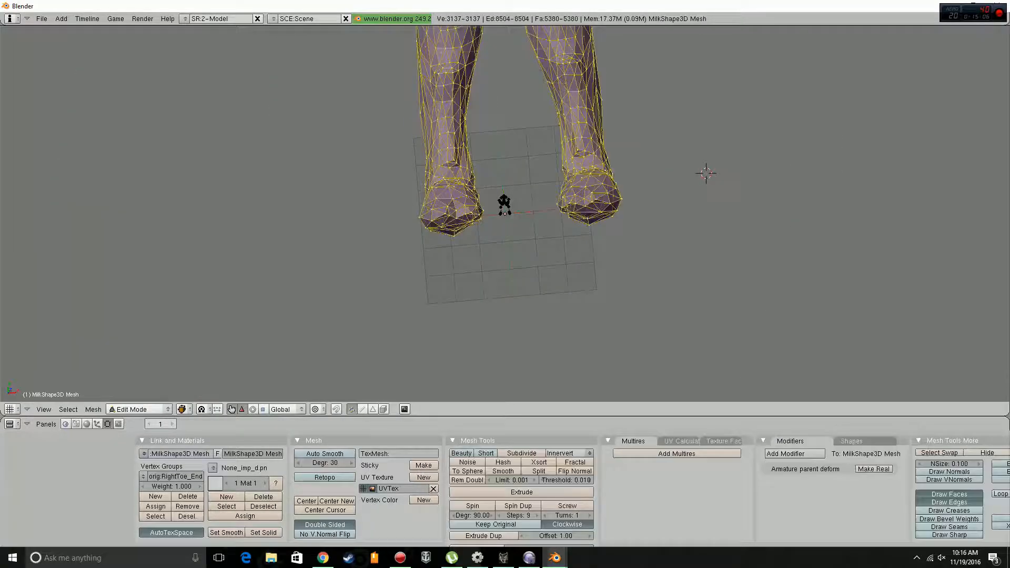
pyautogui.press('x')
pyautogui.press('Return')
pyautogui.press('Tab')
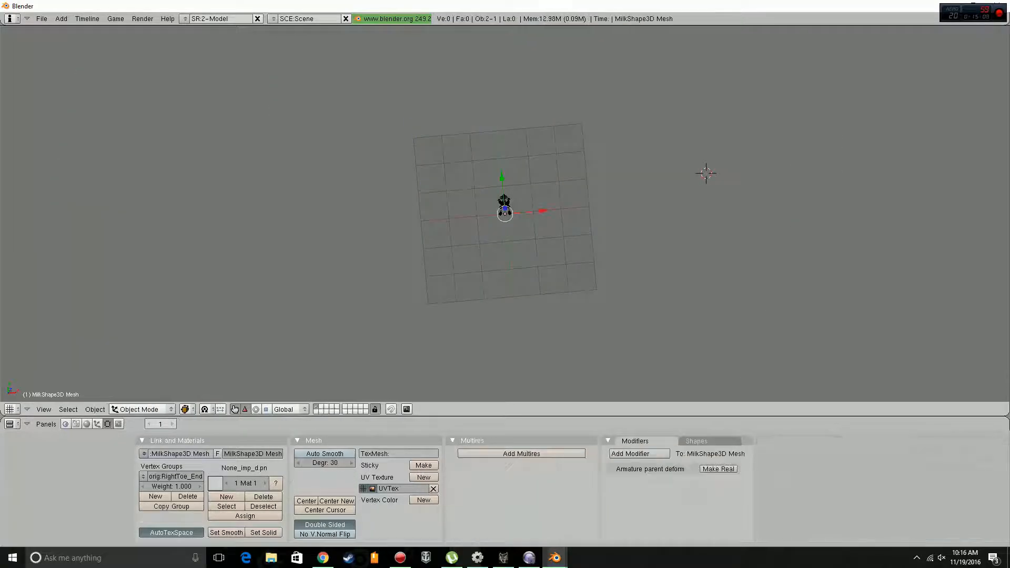
# Split the 3D view into two side-by-side areas and show the Ipo Curve Editor in the new one.
pyautogui.moveTo(727, 459); pyautogui.dragTo(658, 458, button='middle')
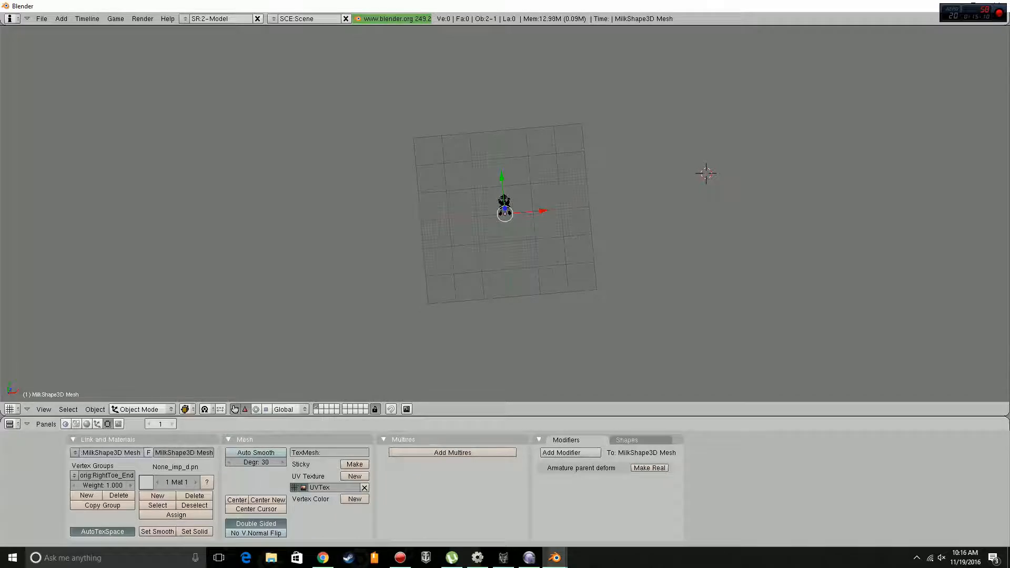
pyautogui.rightClick(657, 416)
pyautogui.click(658, 415)
pyautogui.click(655, 416)
pyautogui.click(665, 409)
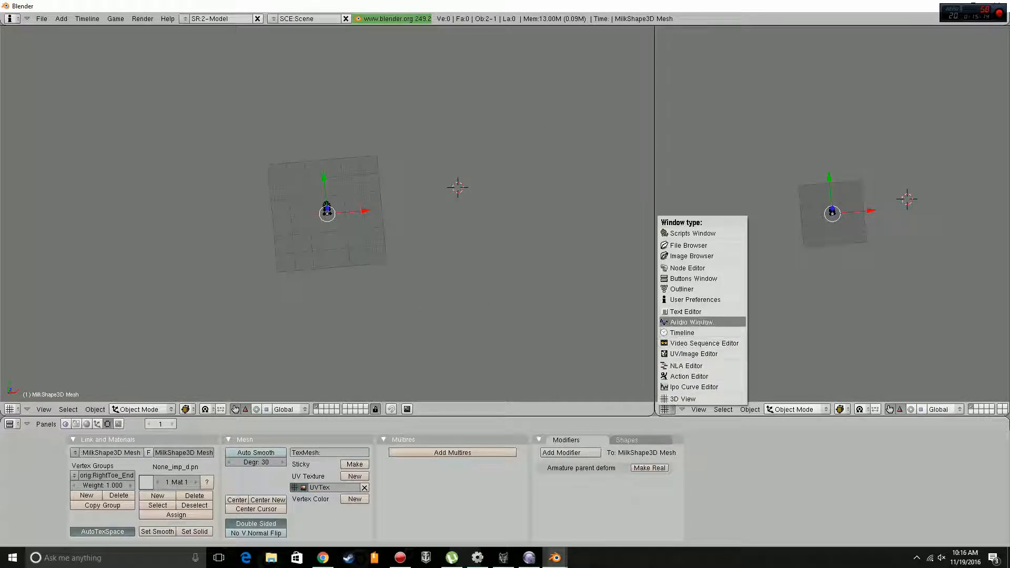
pyautogui.click(693, 387)
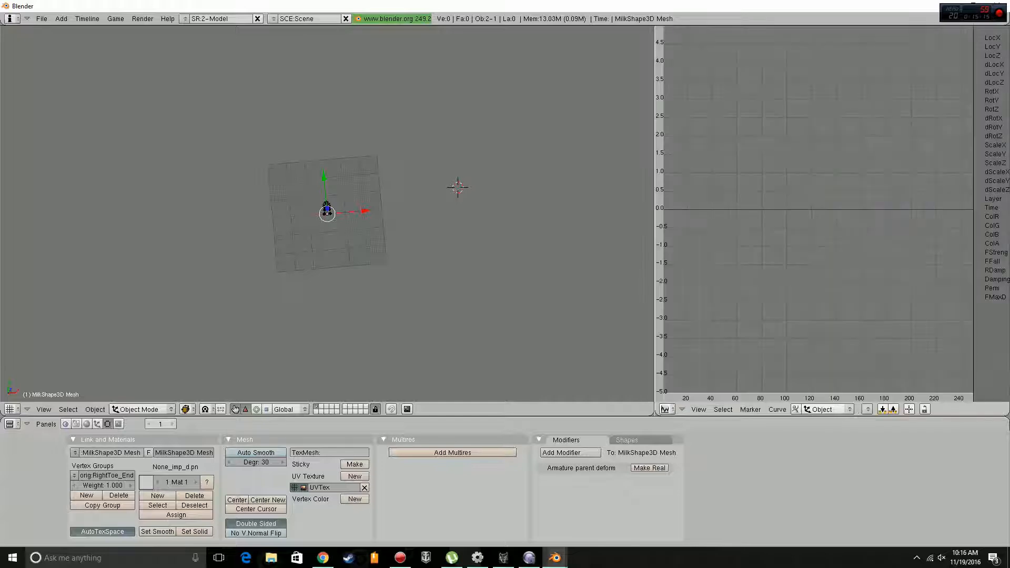
# Select the MilkShape3D skeleton and play its animation in object mode.
pyautogui.rightClick(327, 209)
pyautogui.press('Tab')
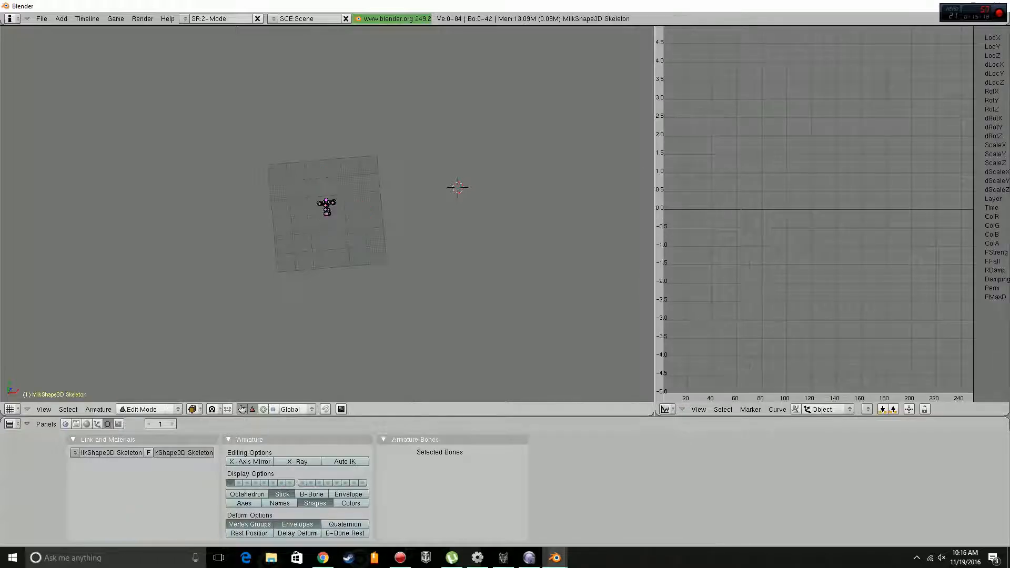
pyautogui.scroll(9, 327, 209)
pyautogui.scroll(4, 327, 214)
pyautogui.hotkey('alt', 'a')
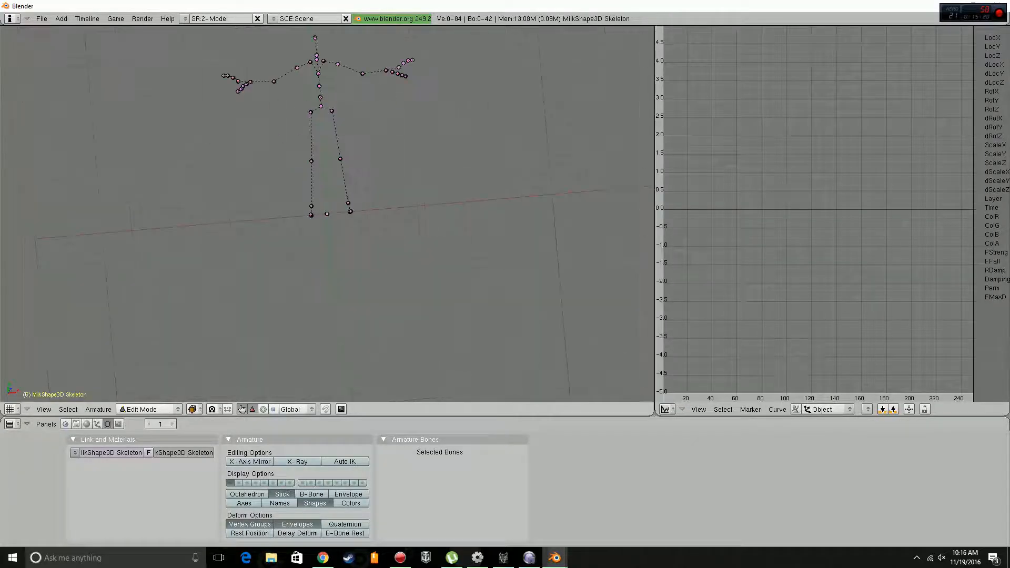
pyautogui.press('Escape')
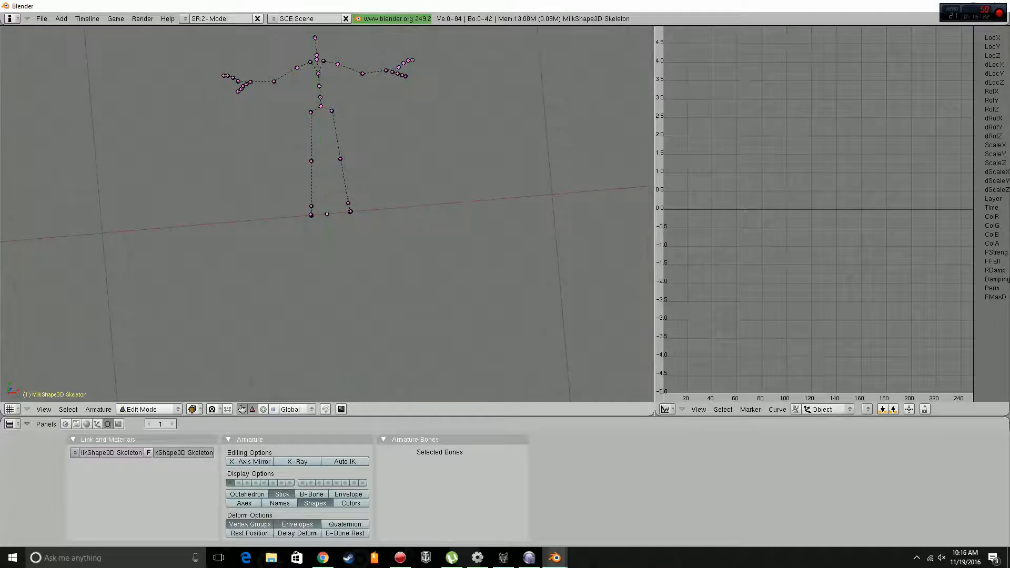
pyautogui.press('Tab')
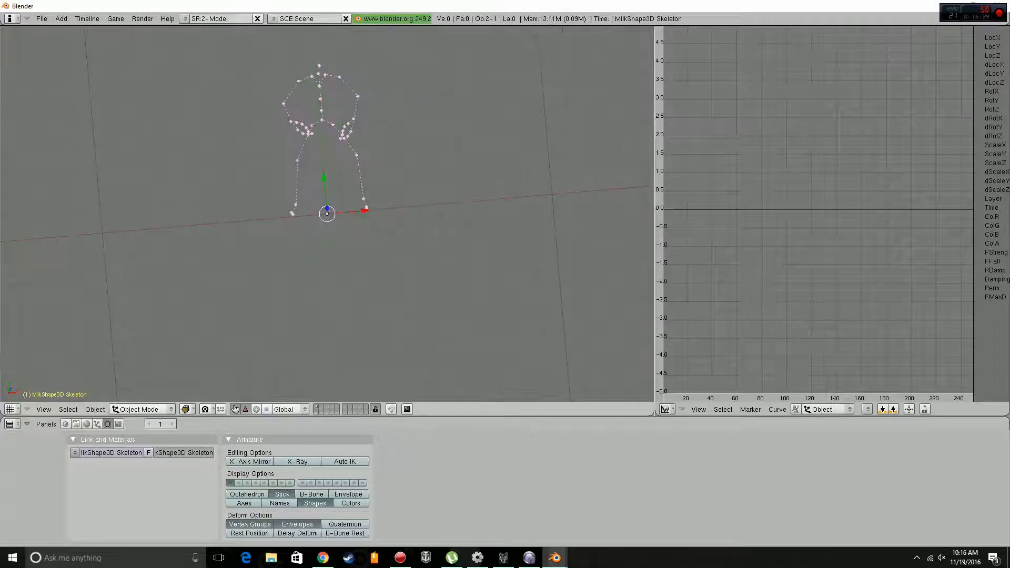
pyautogui.hotkey('alt', 'a')
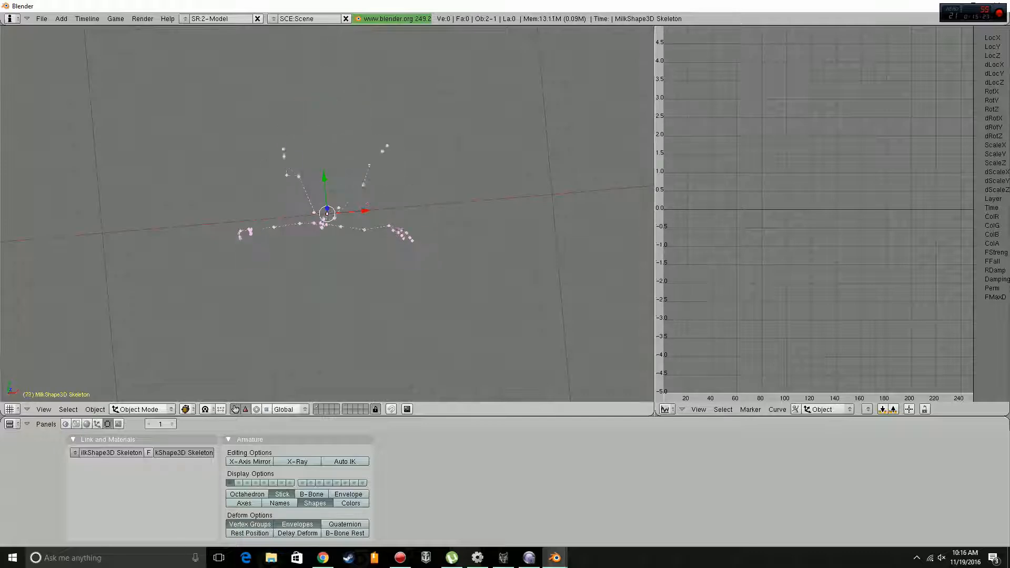
# Switch the Ipo Curve Editor area to the Action Editor to show the skeleton's keyframes.
pyautogui.click(666, 410)
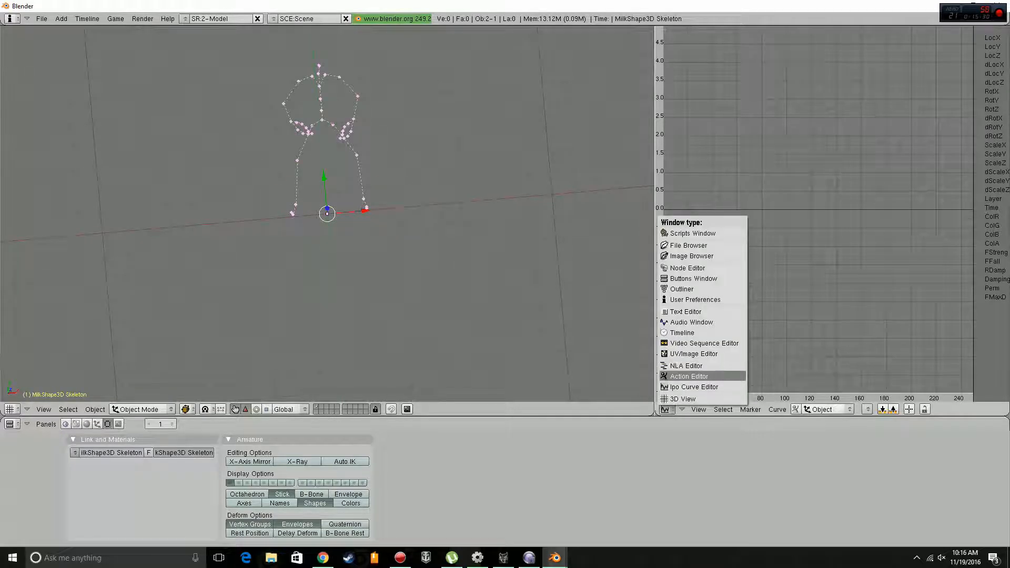
pyautogui.click(689, 376)
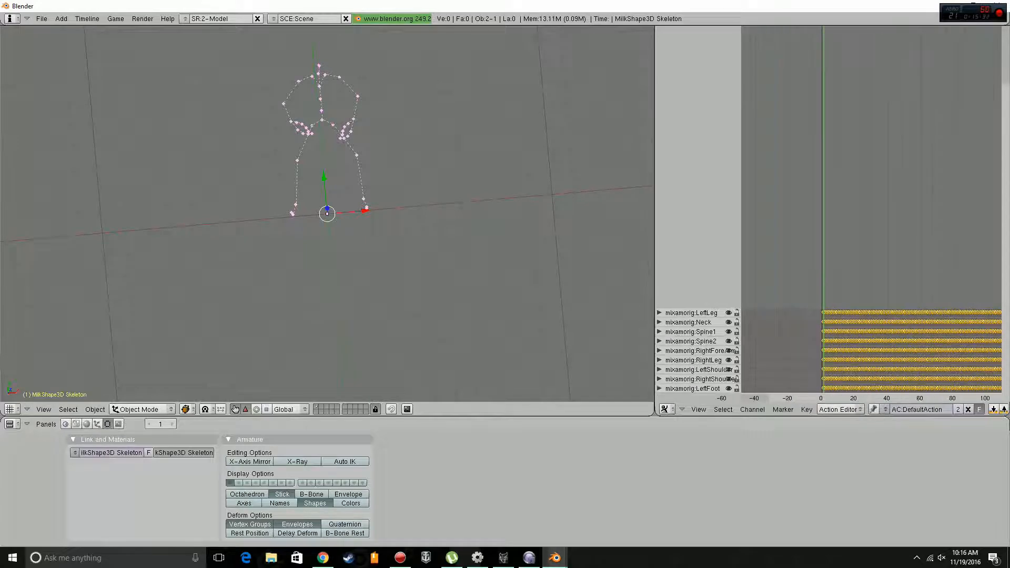
pyautogui.press('Home')
pyautogui.scroll(-2, 872, 221)
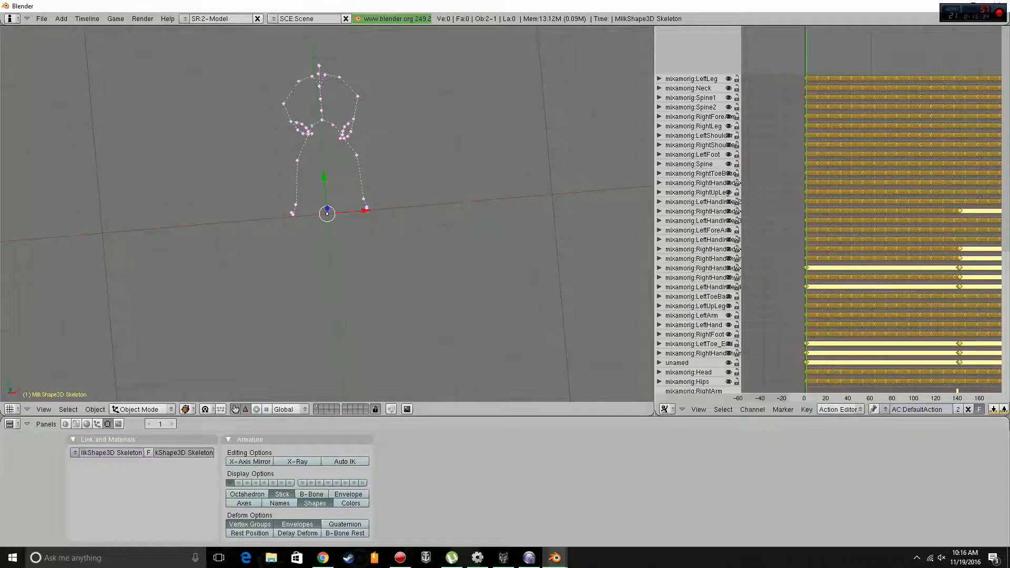
pyautogui.scroll(-1, 871, 221)
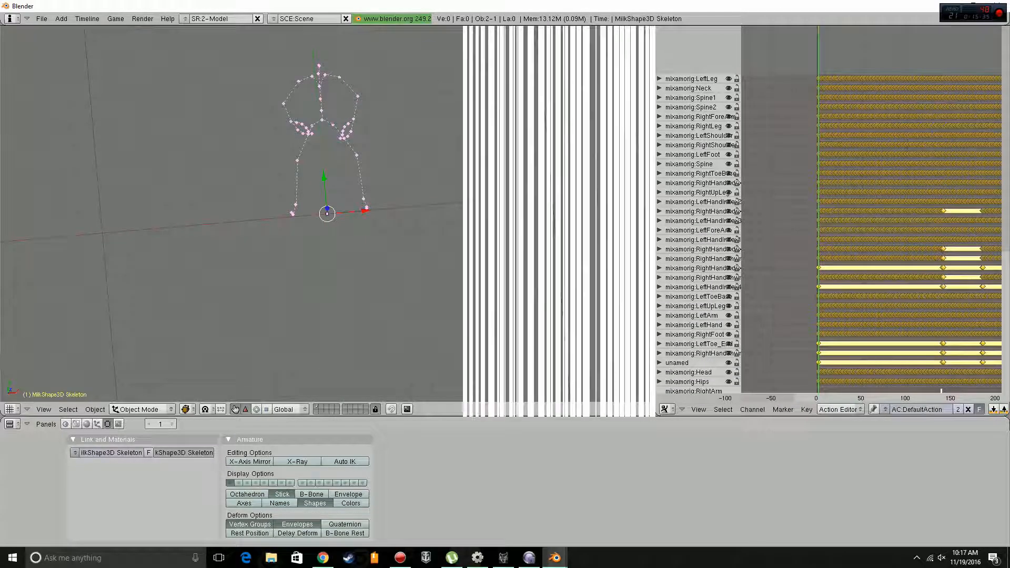
# Enlarge the Action Editor in width and height and fit the skeleton's complete keyframe range into it.
pyautogui.moveTo(656, 221); pyautogui.dragTo(455, 221)
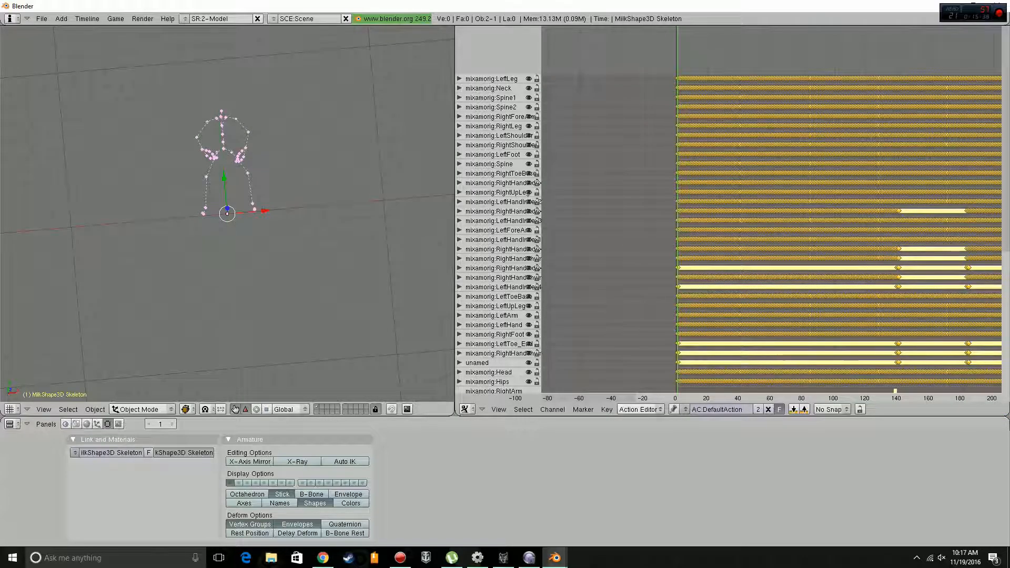
pyautogui.moveTo(455, 417); pyautogui.dragTo(455, 486)
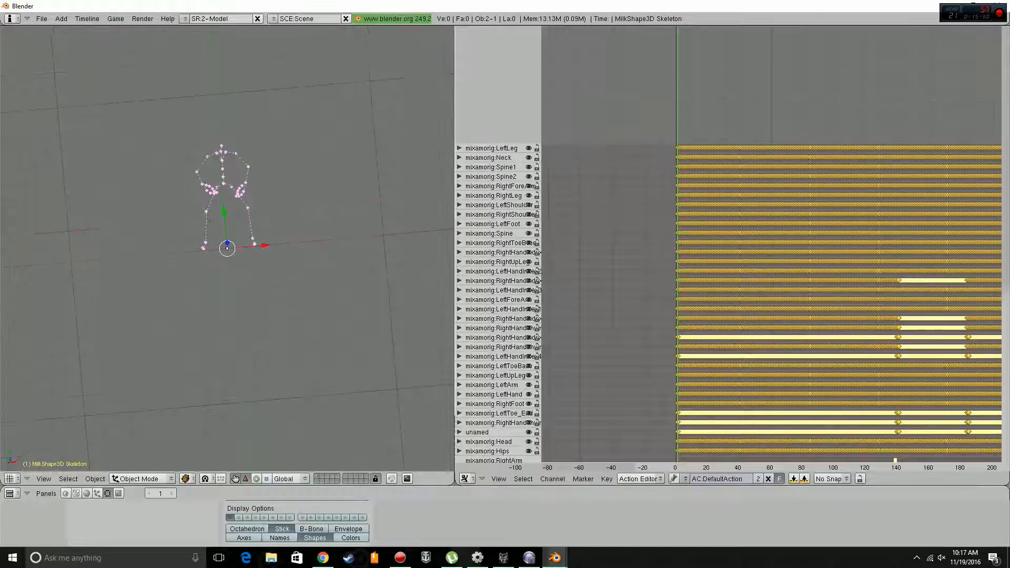
pyautogui.moveTo(868, 316); pyautogui.dragTo(670, 228, button='middle')
pyautogui.press('Home')
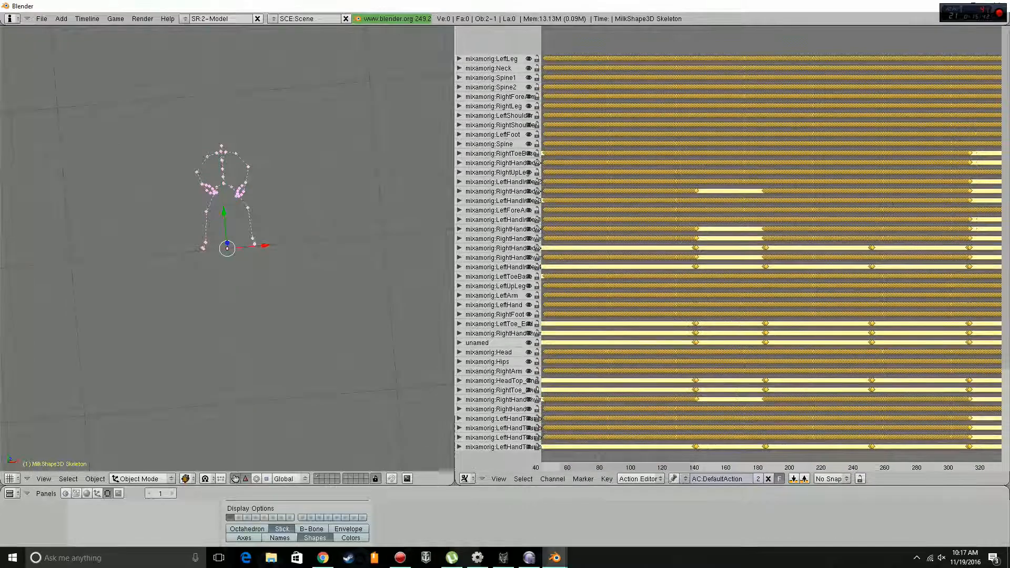
pyautogui.scroll(-3, 772, 245)
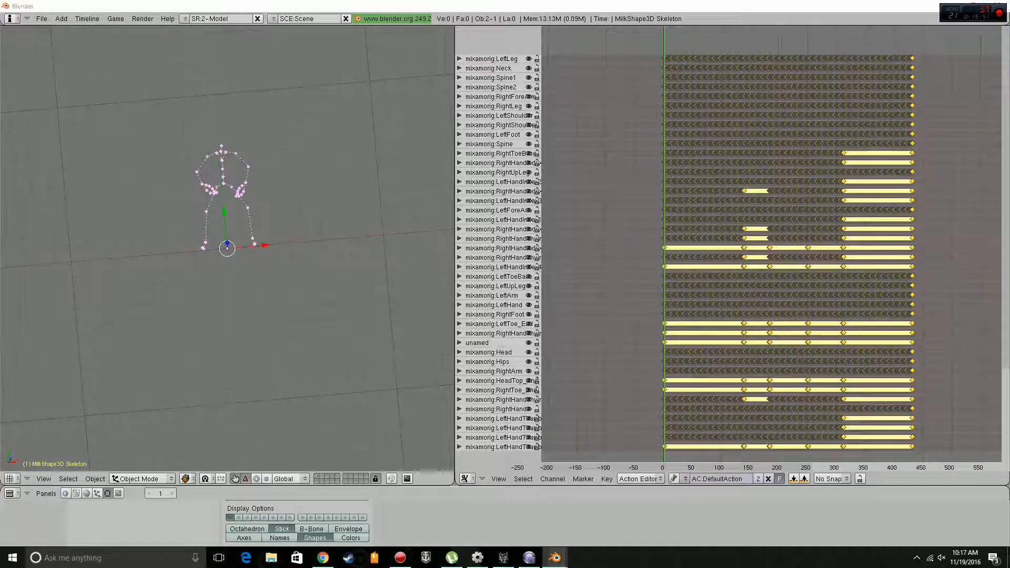
pyautogui.click(401, 558)
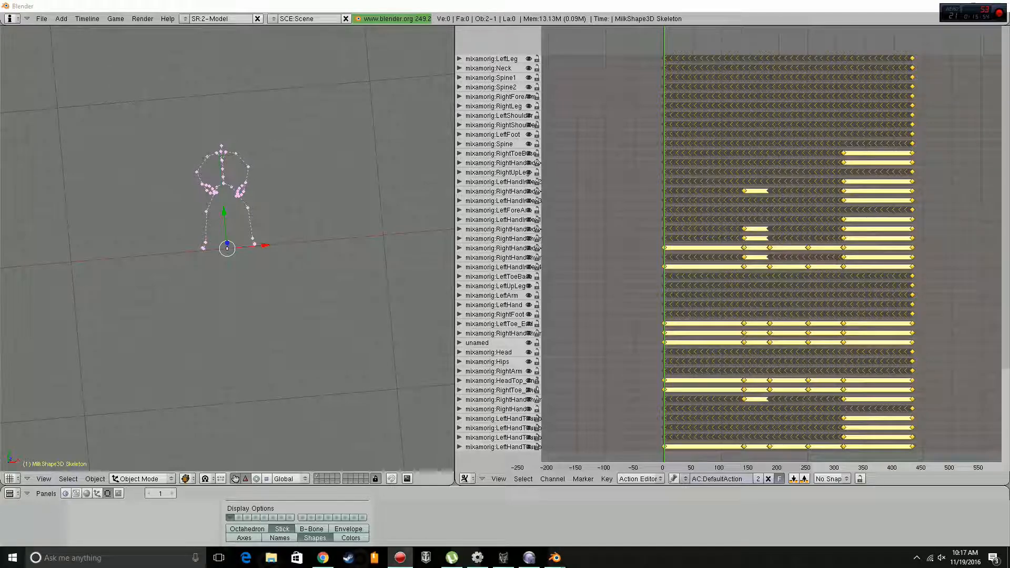